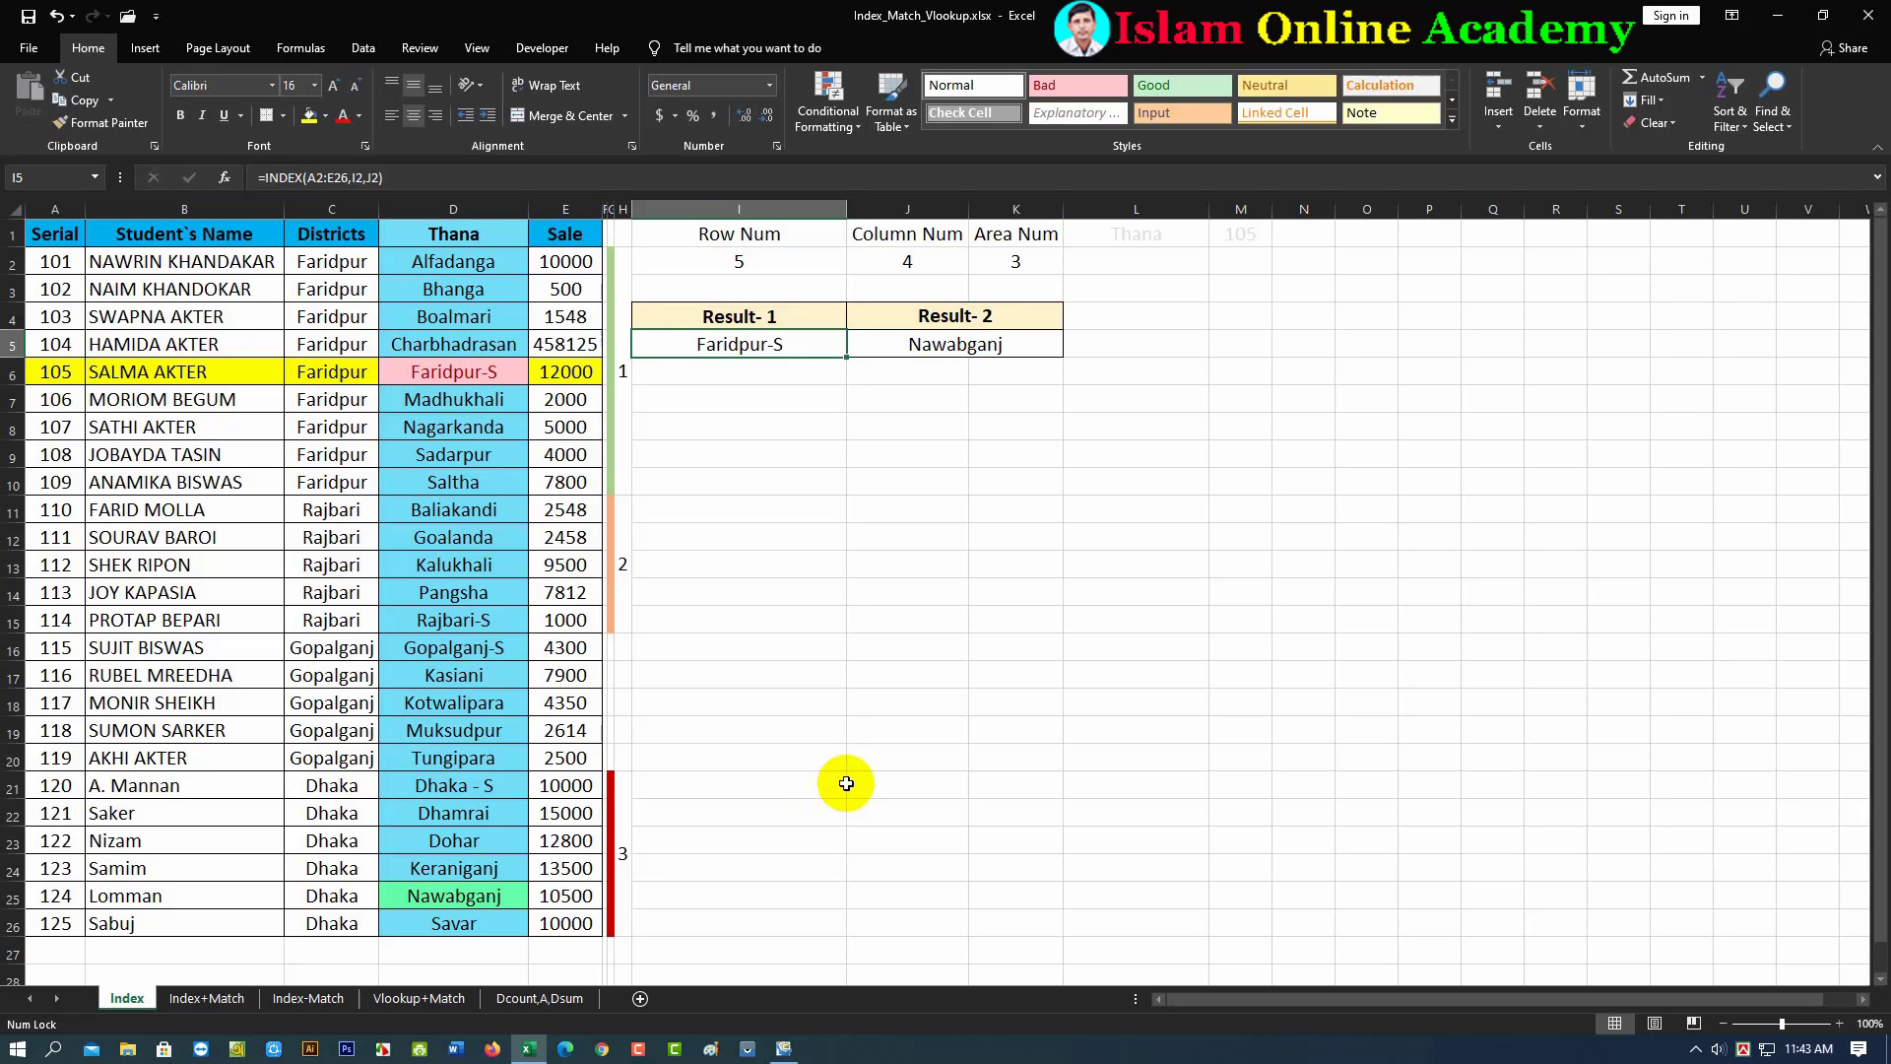
Switch to the Index+Match worksheet
key(ctrl+Page_Down)
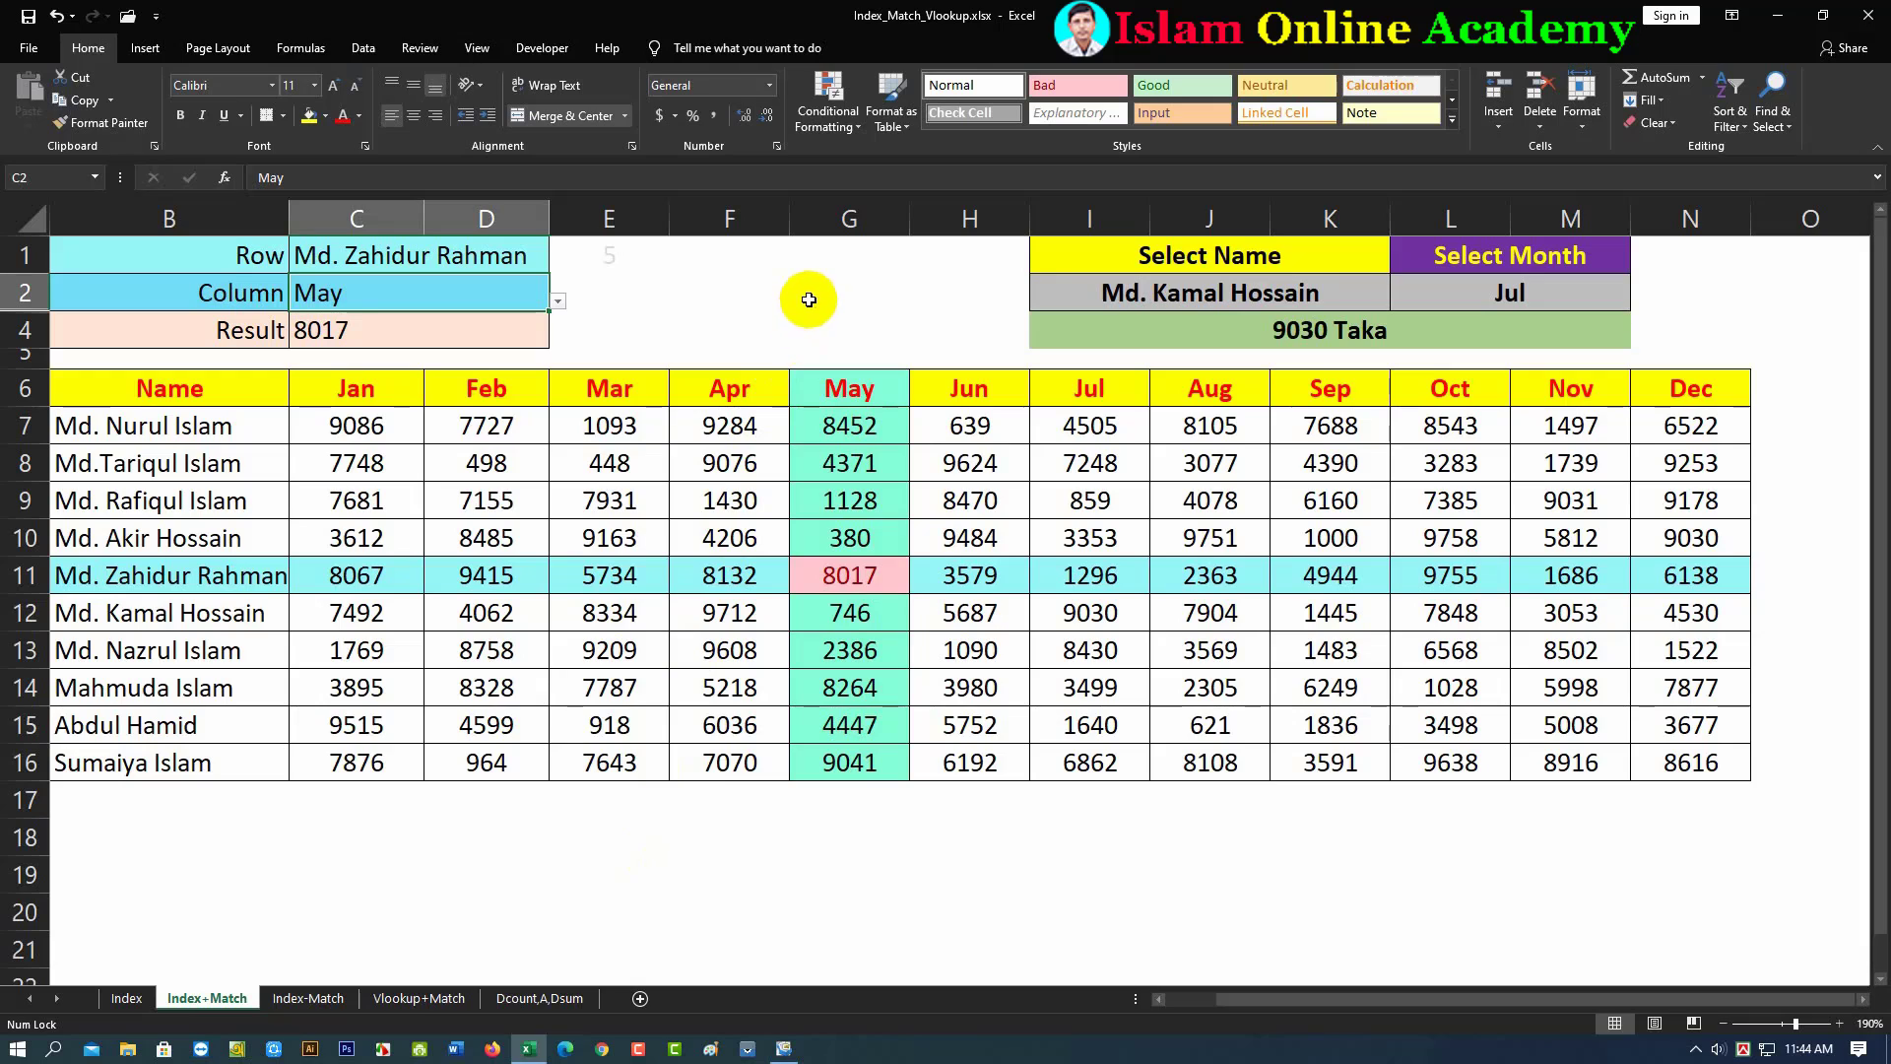
In cell G2, enter =MATCH(C1,B7:B16,0) to find the selected name's exact position in the name column
click(809, 299)
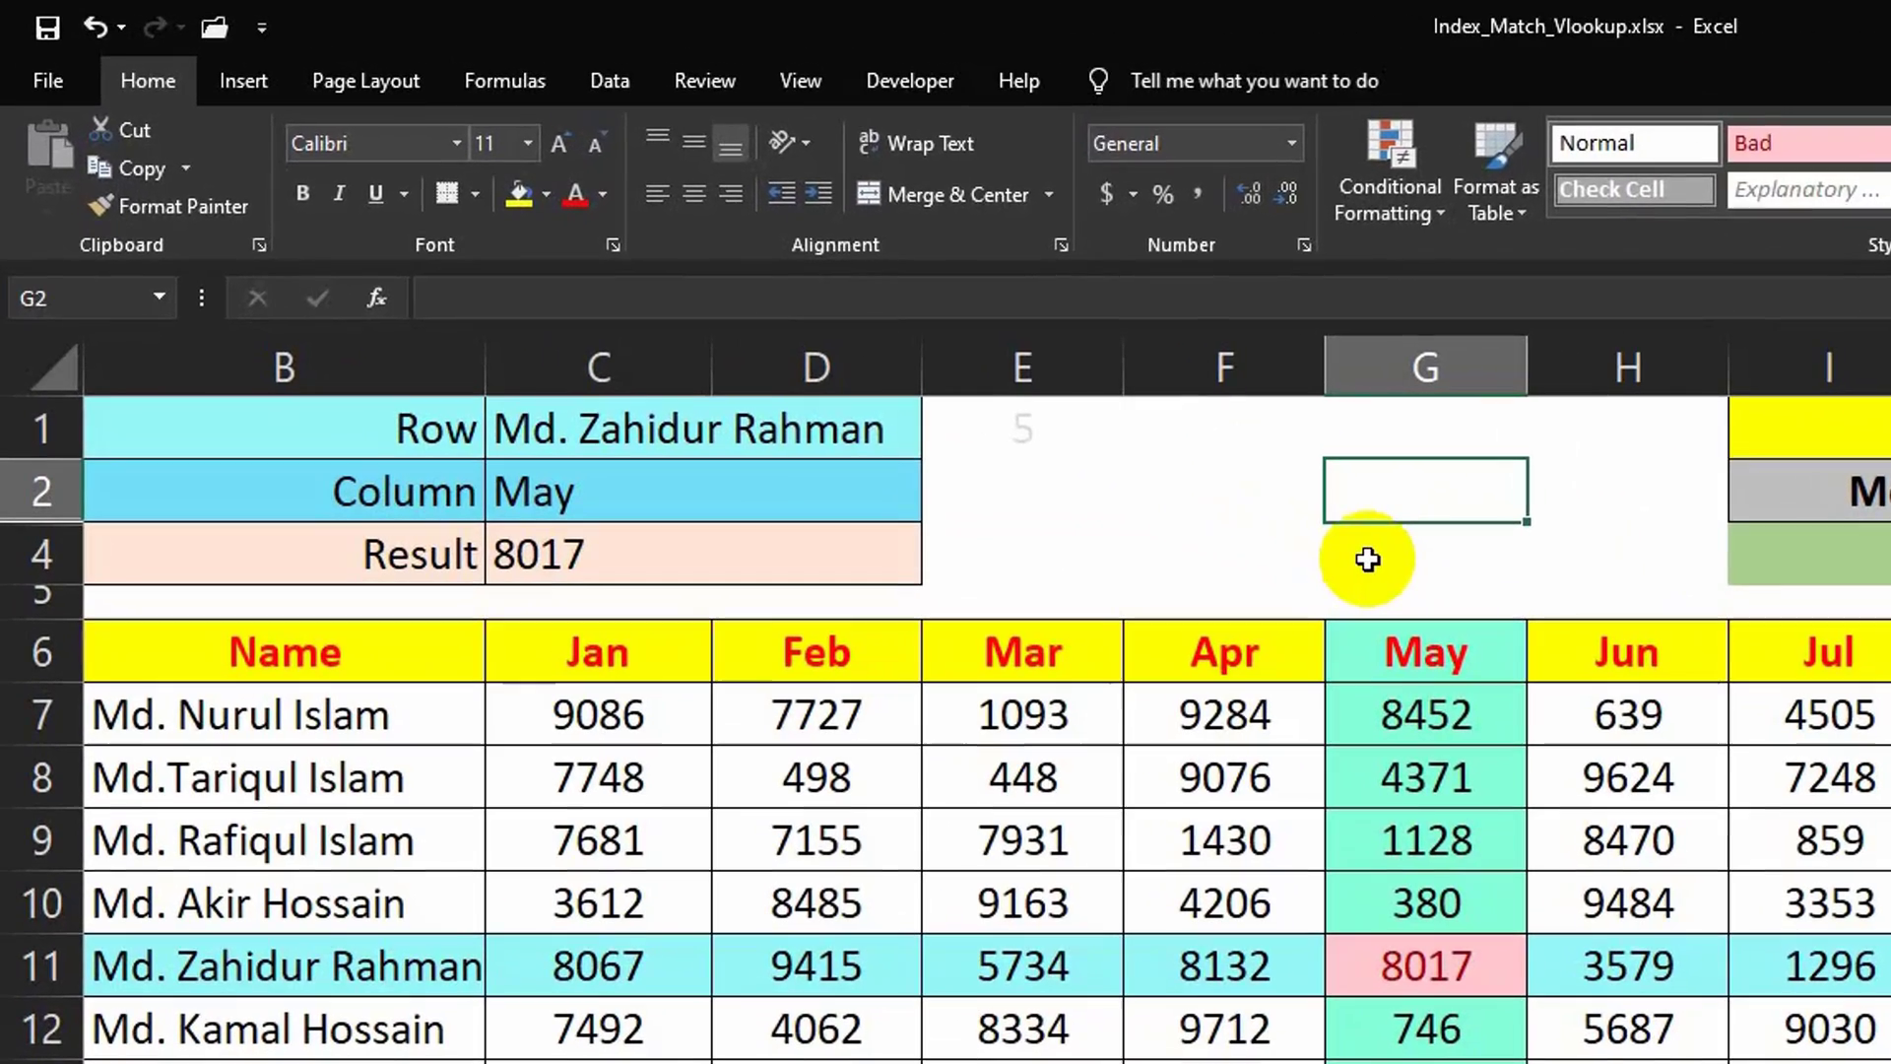
text(=m)
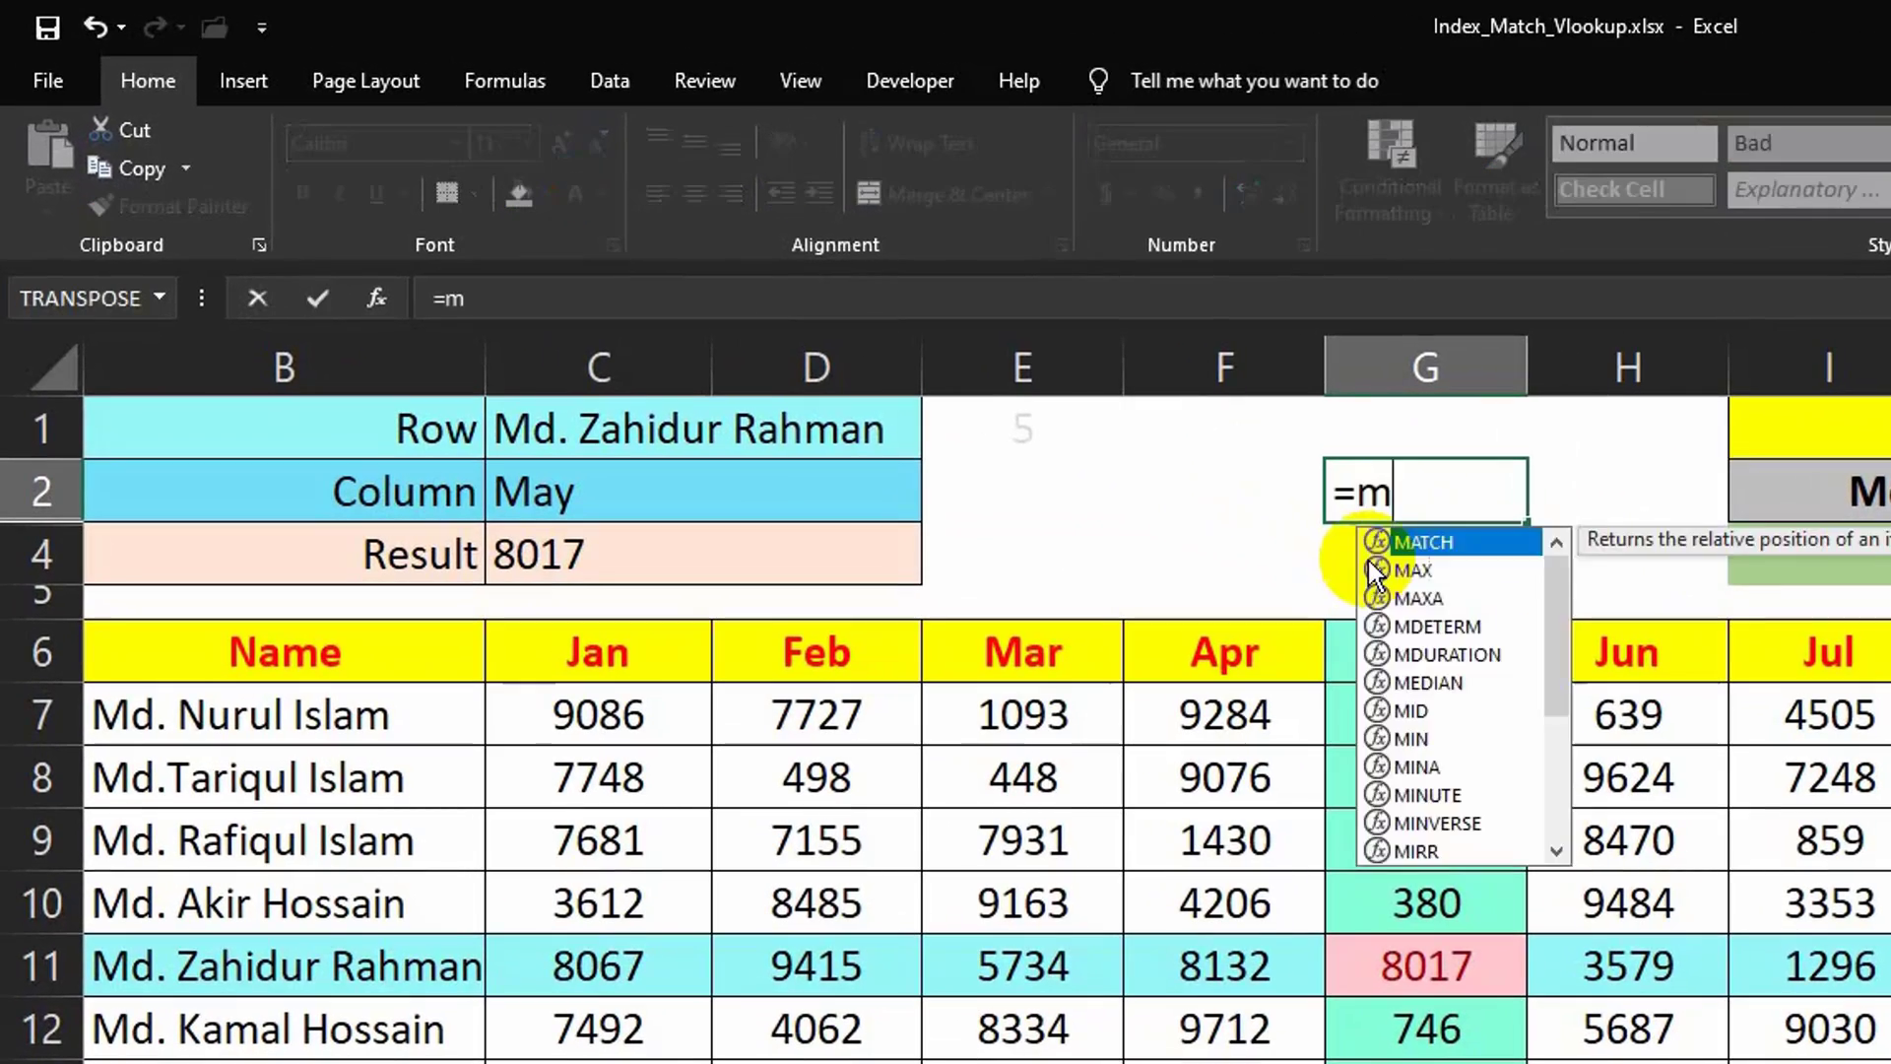
text(at)
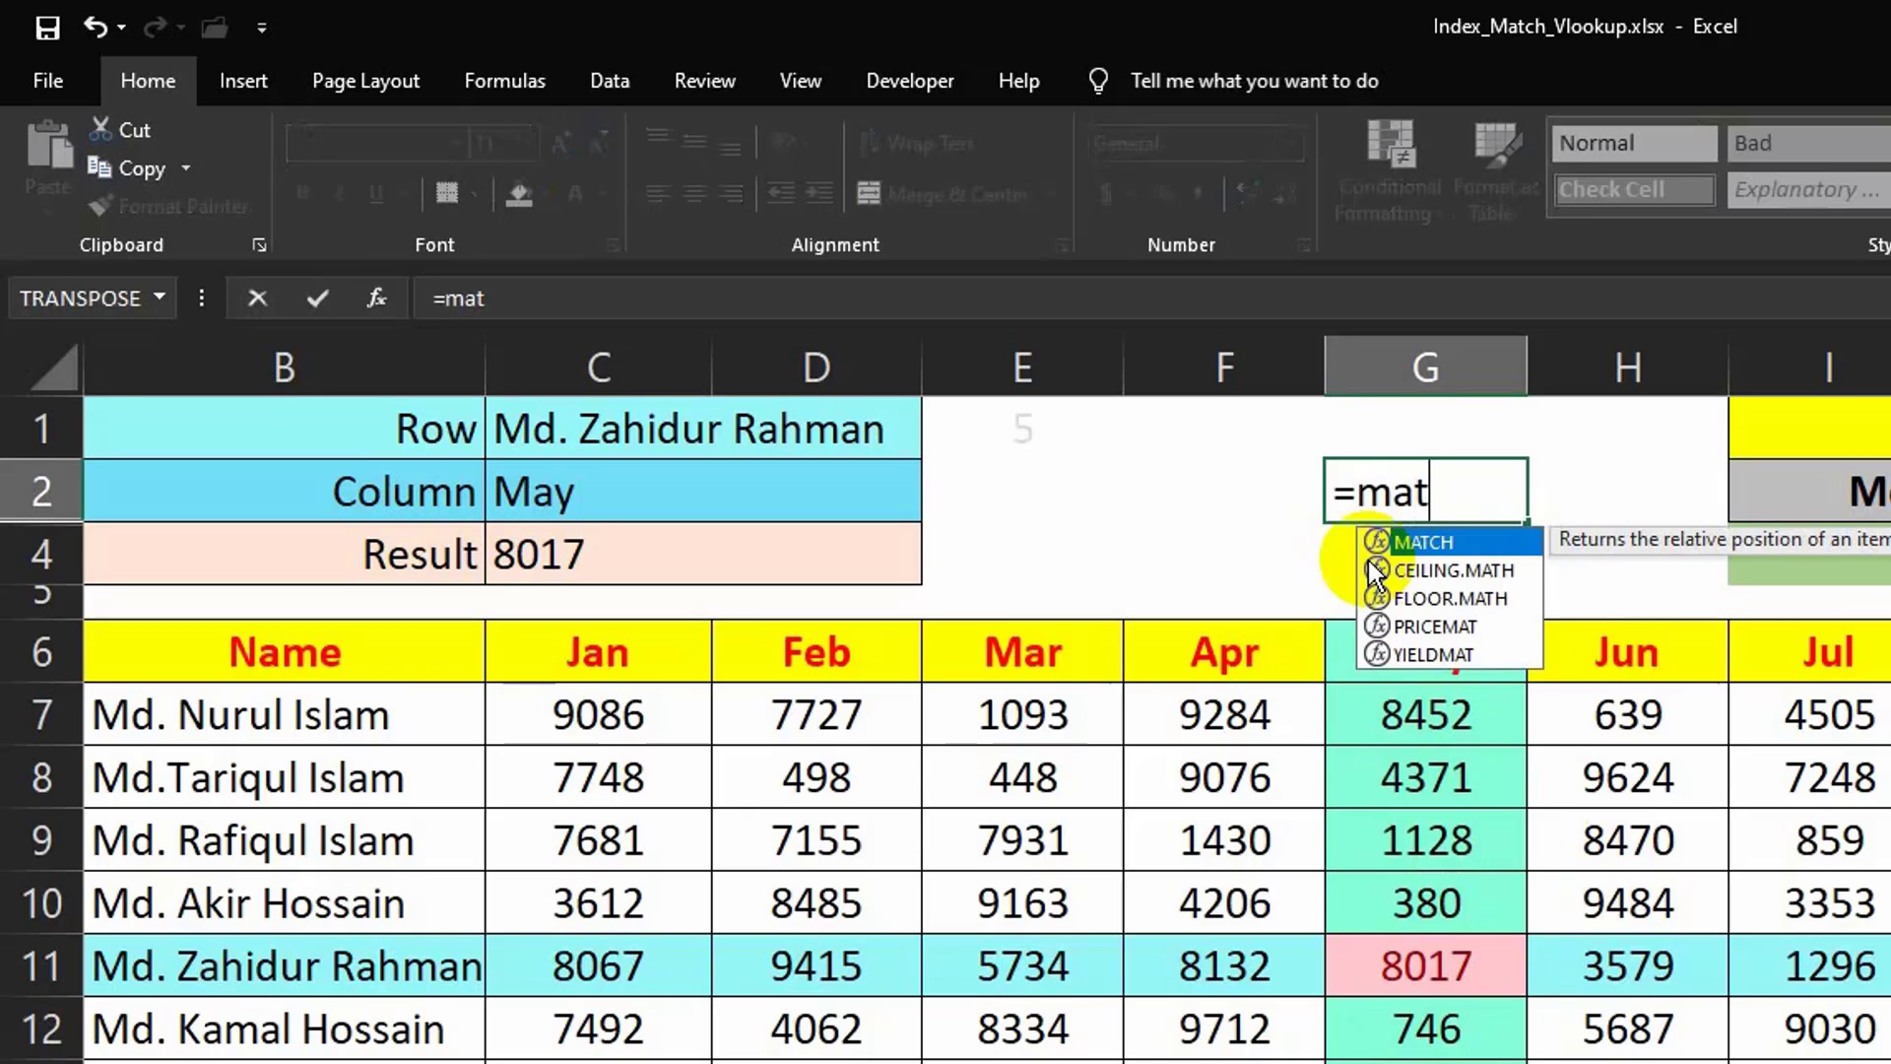
key(Tab)
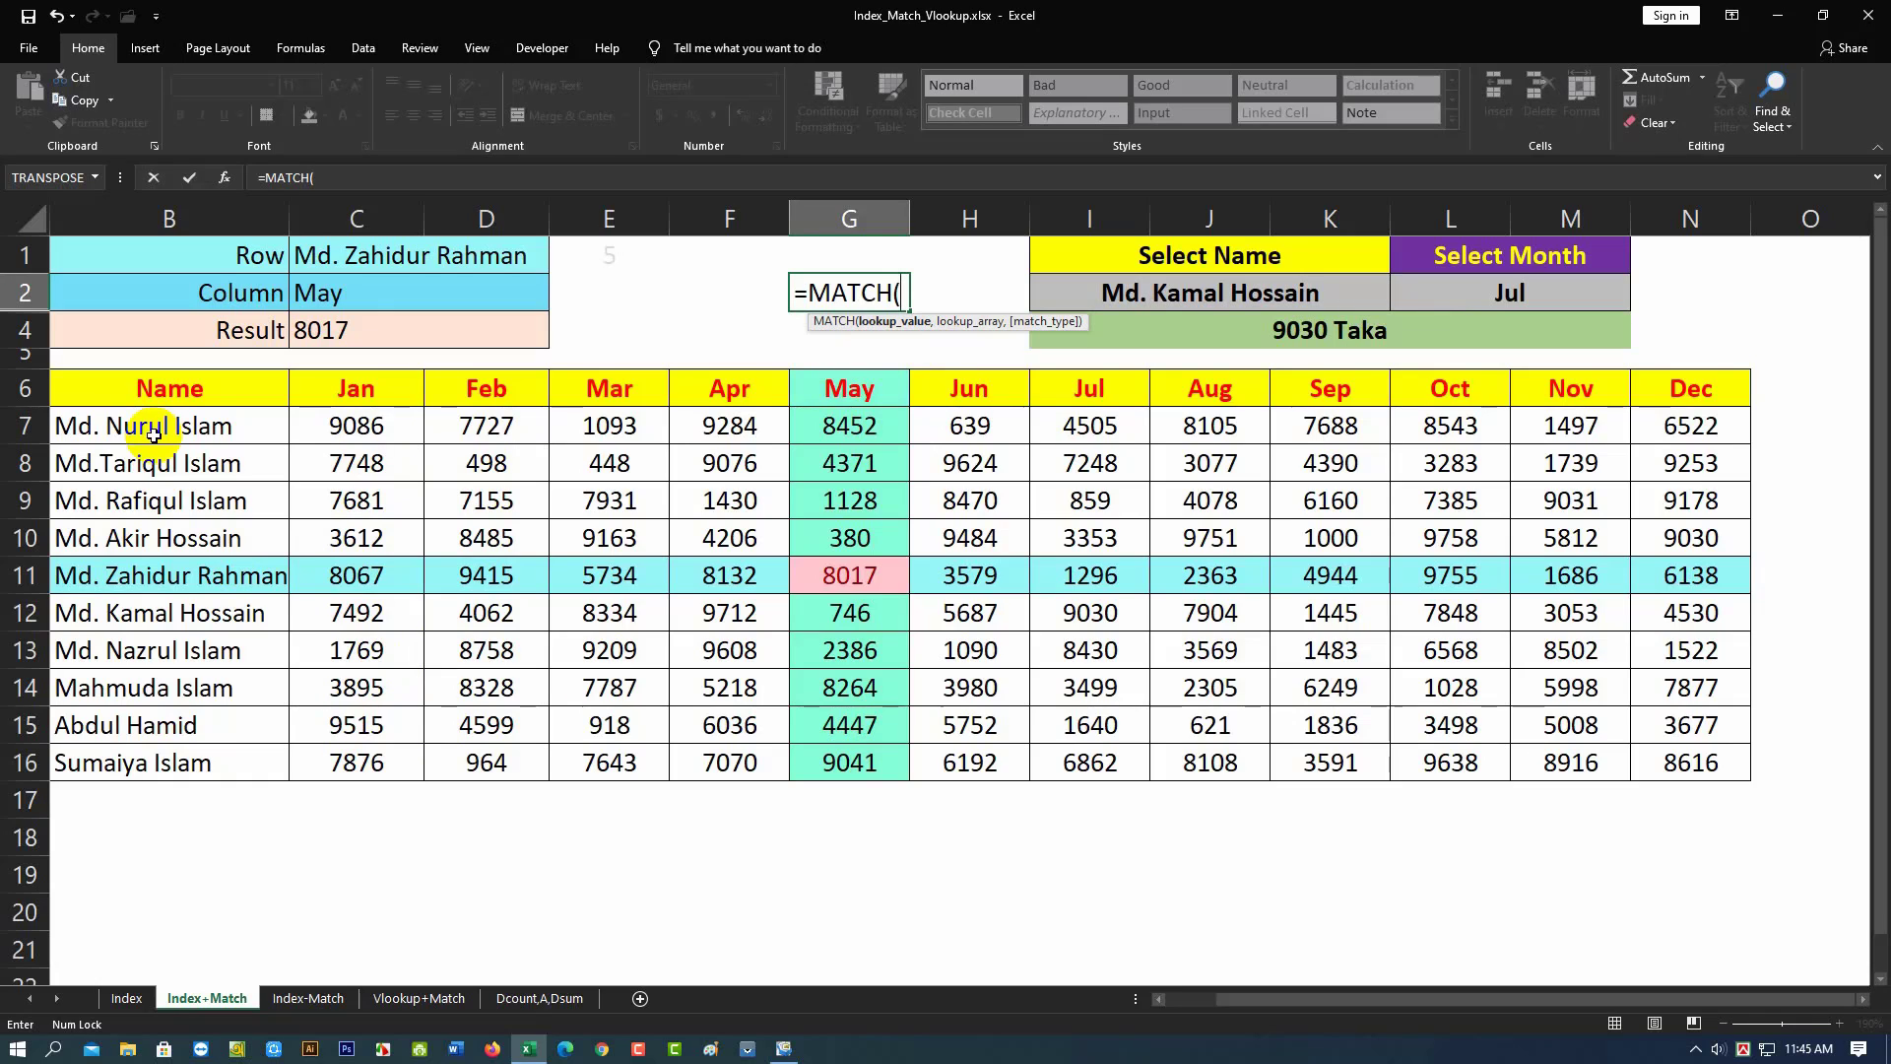
click(348, 259)
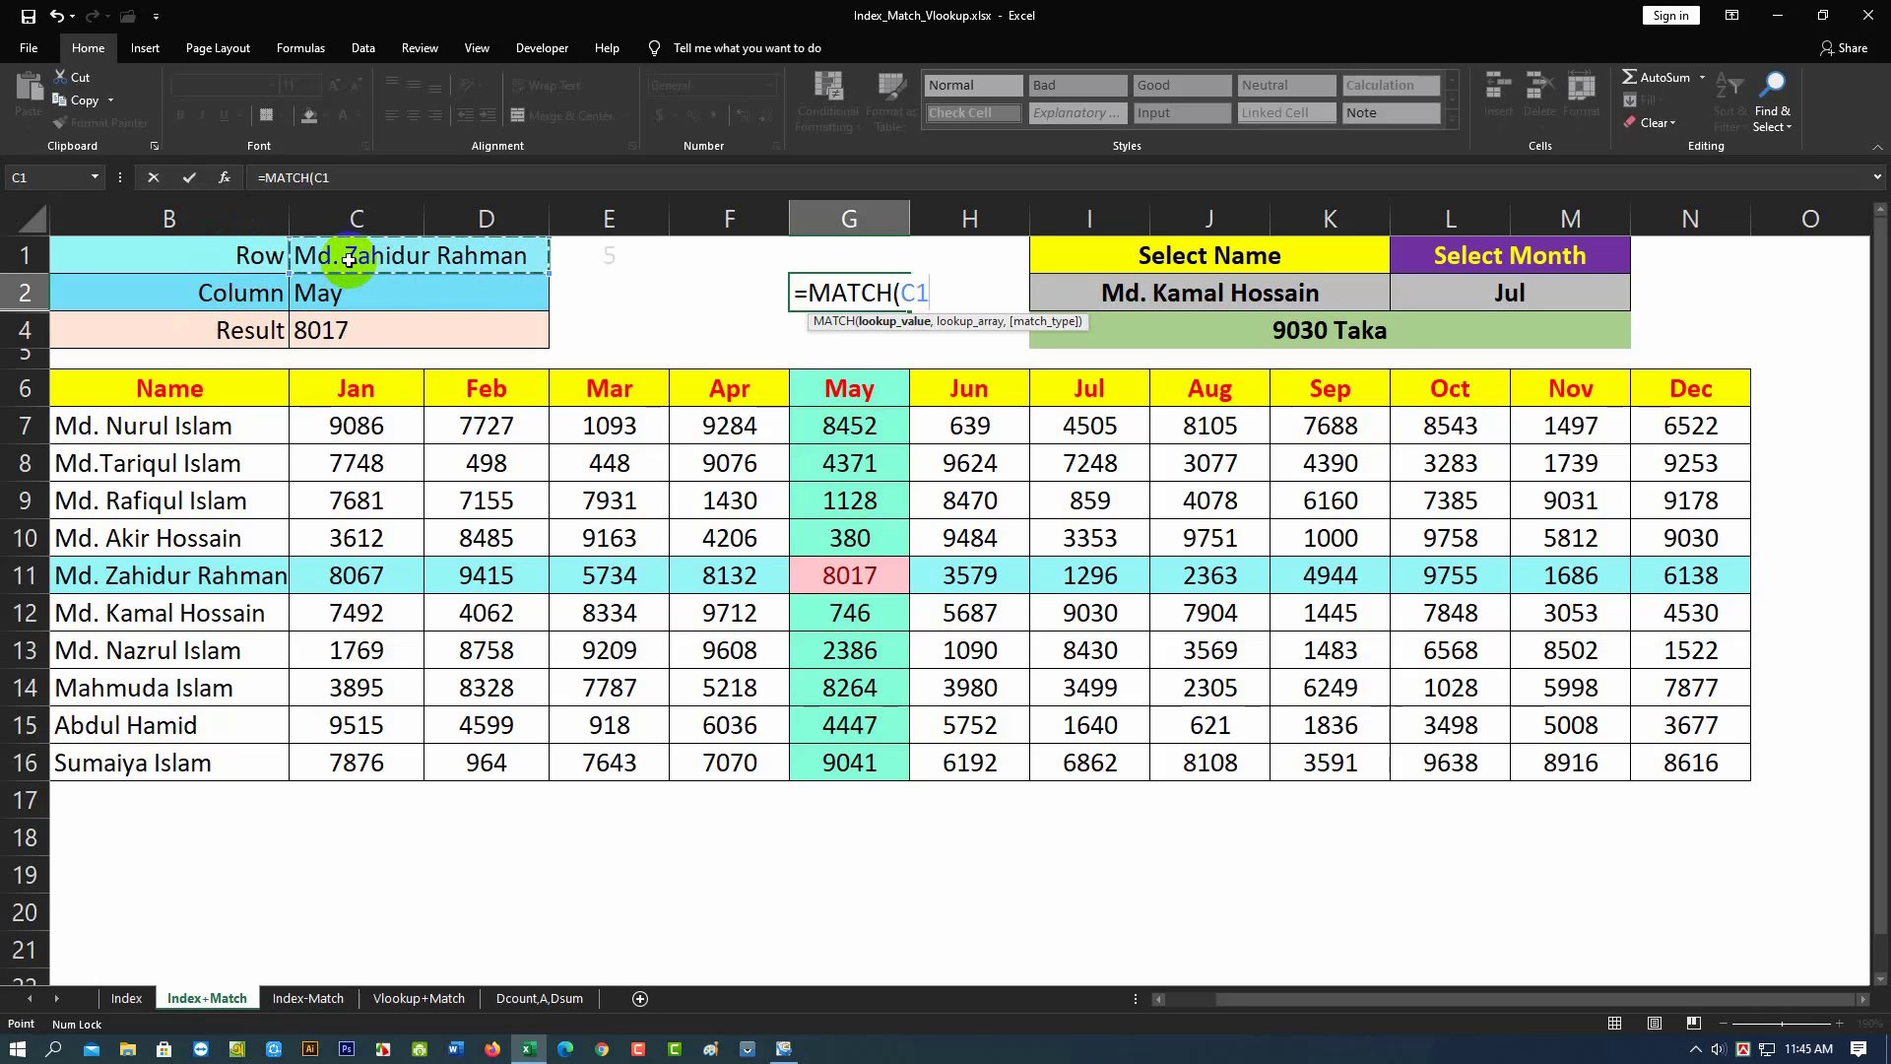
text(,)
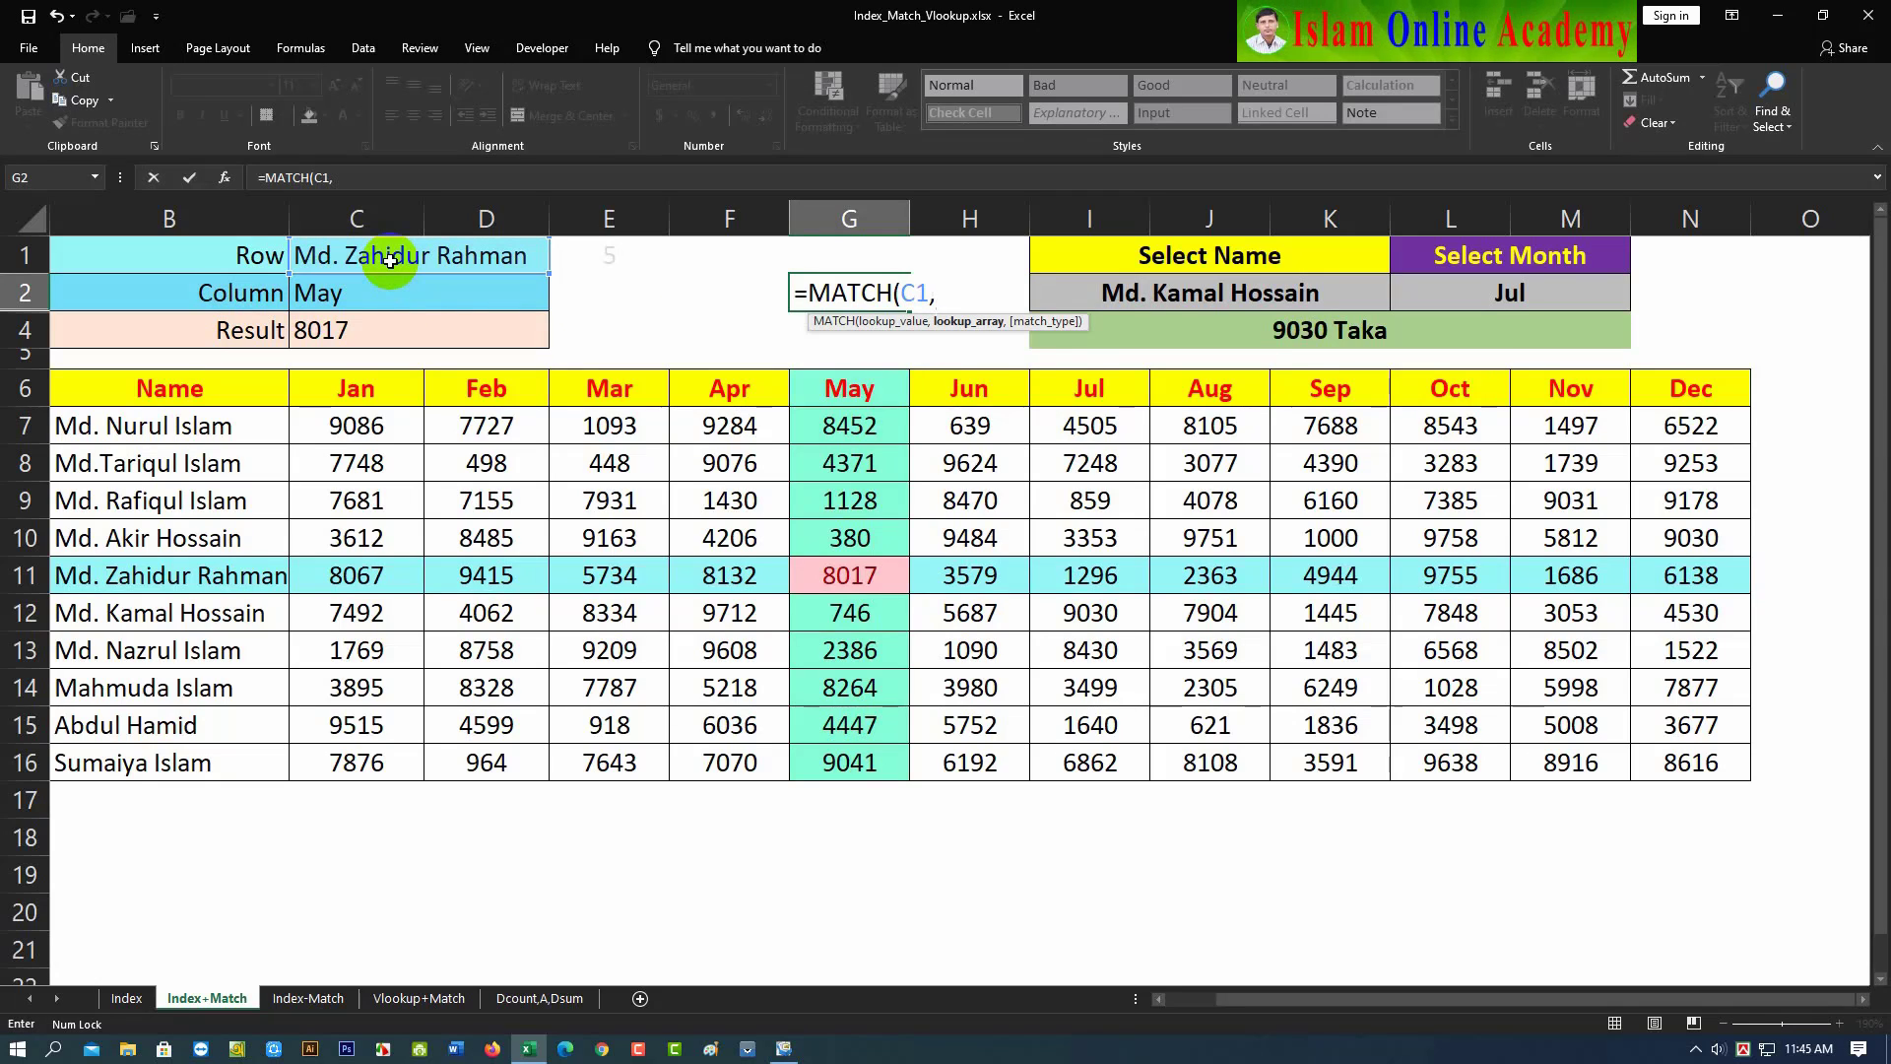
drag(487, 426, 485, 763)
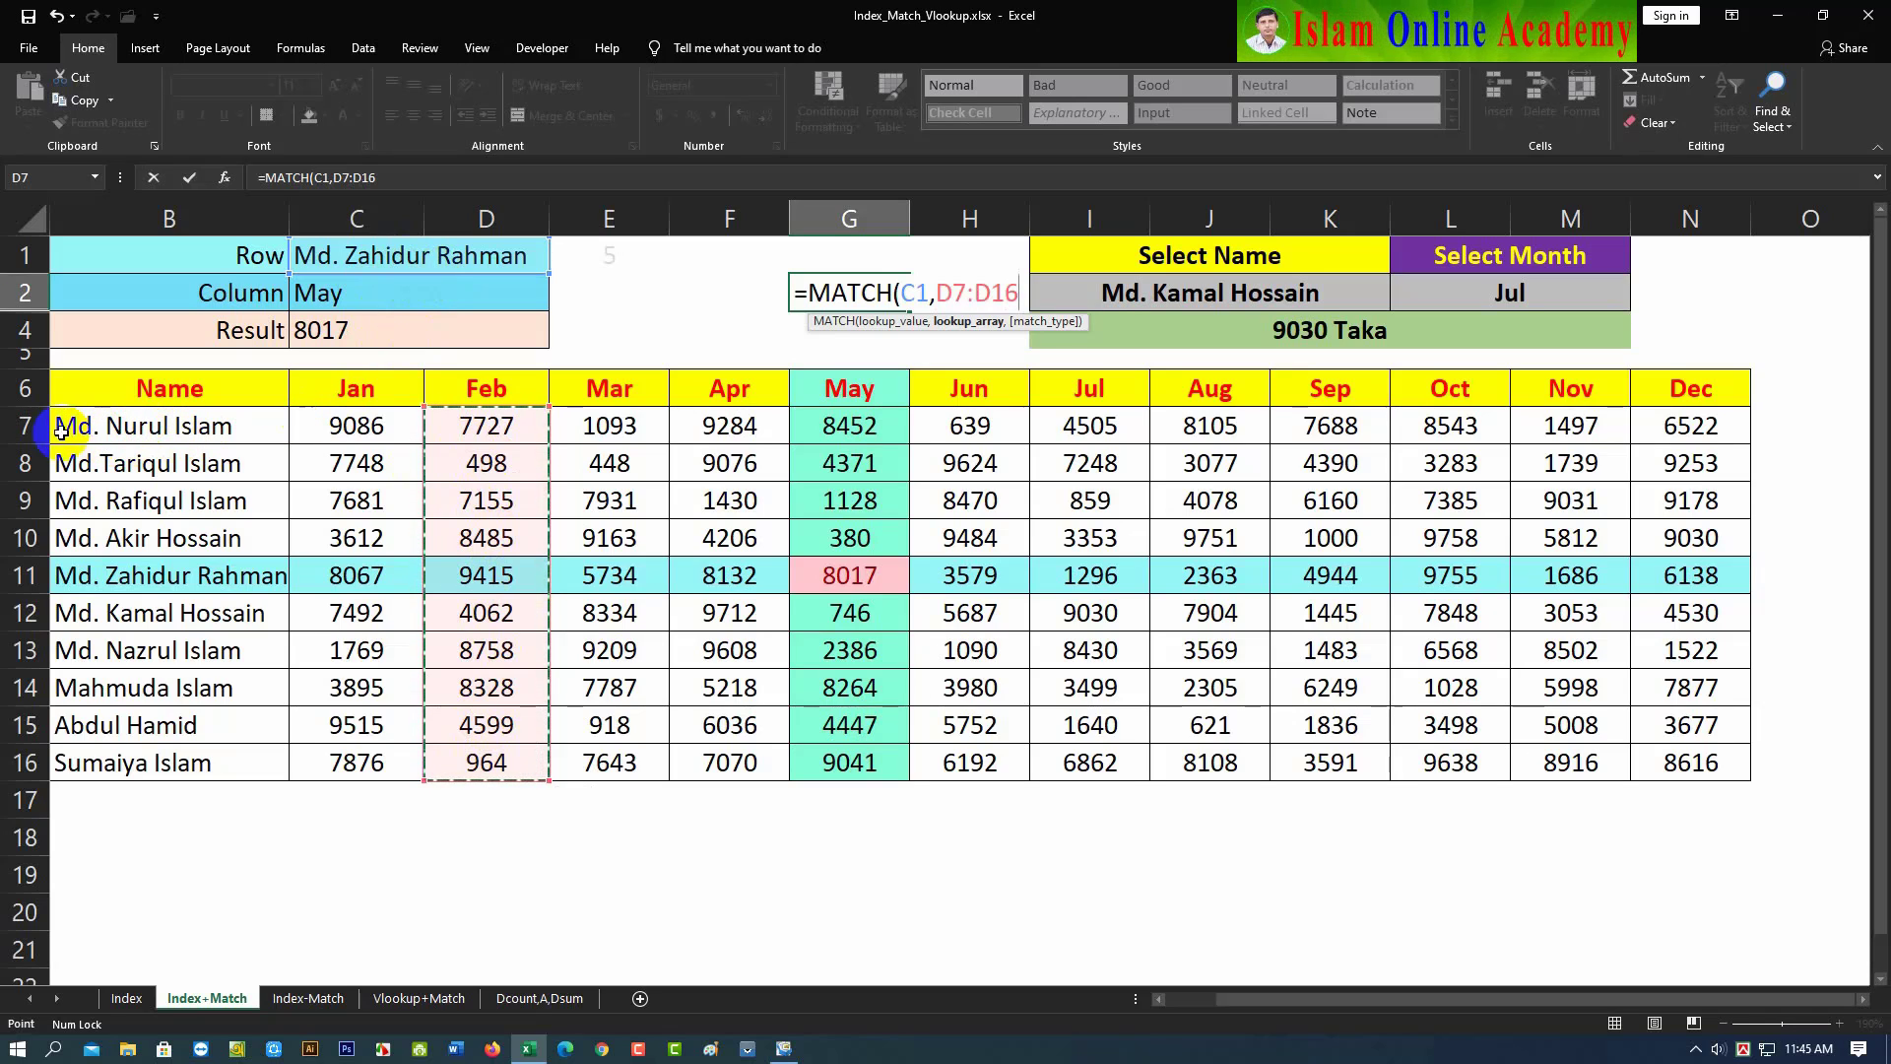
drag(76, 426, 99, 763)
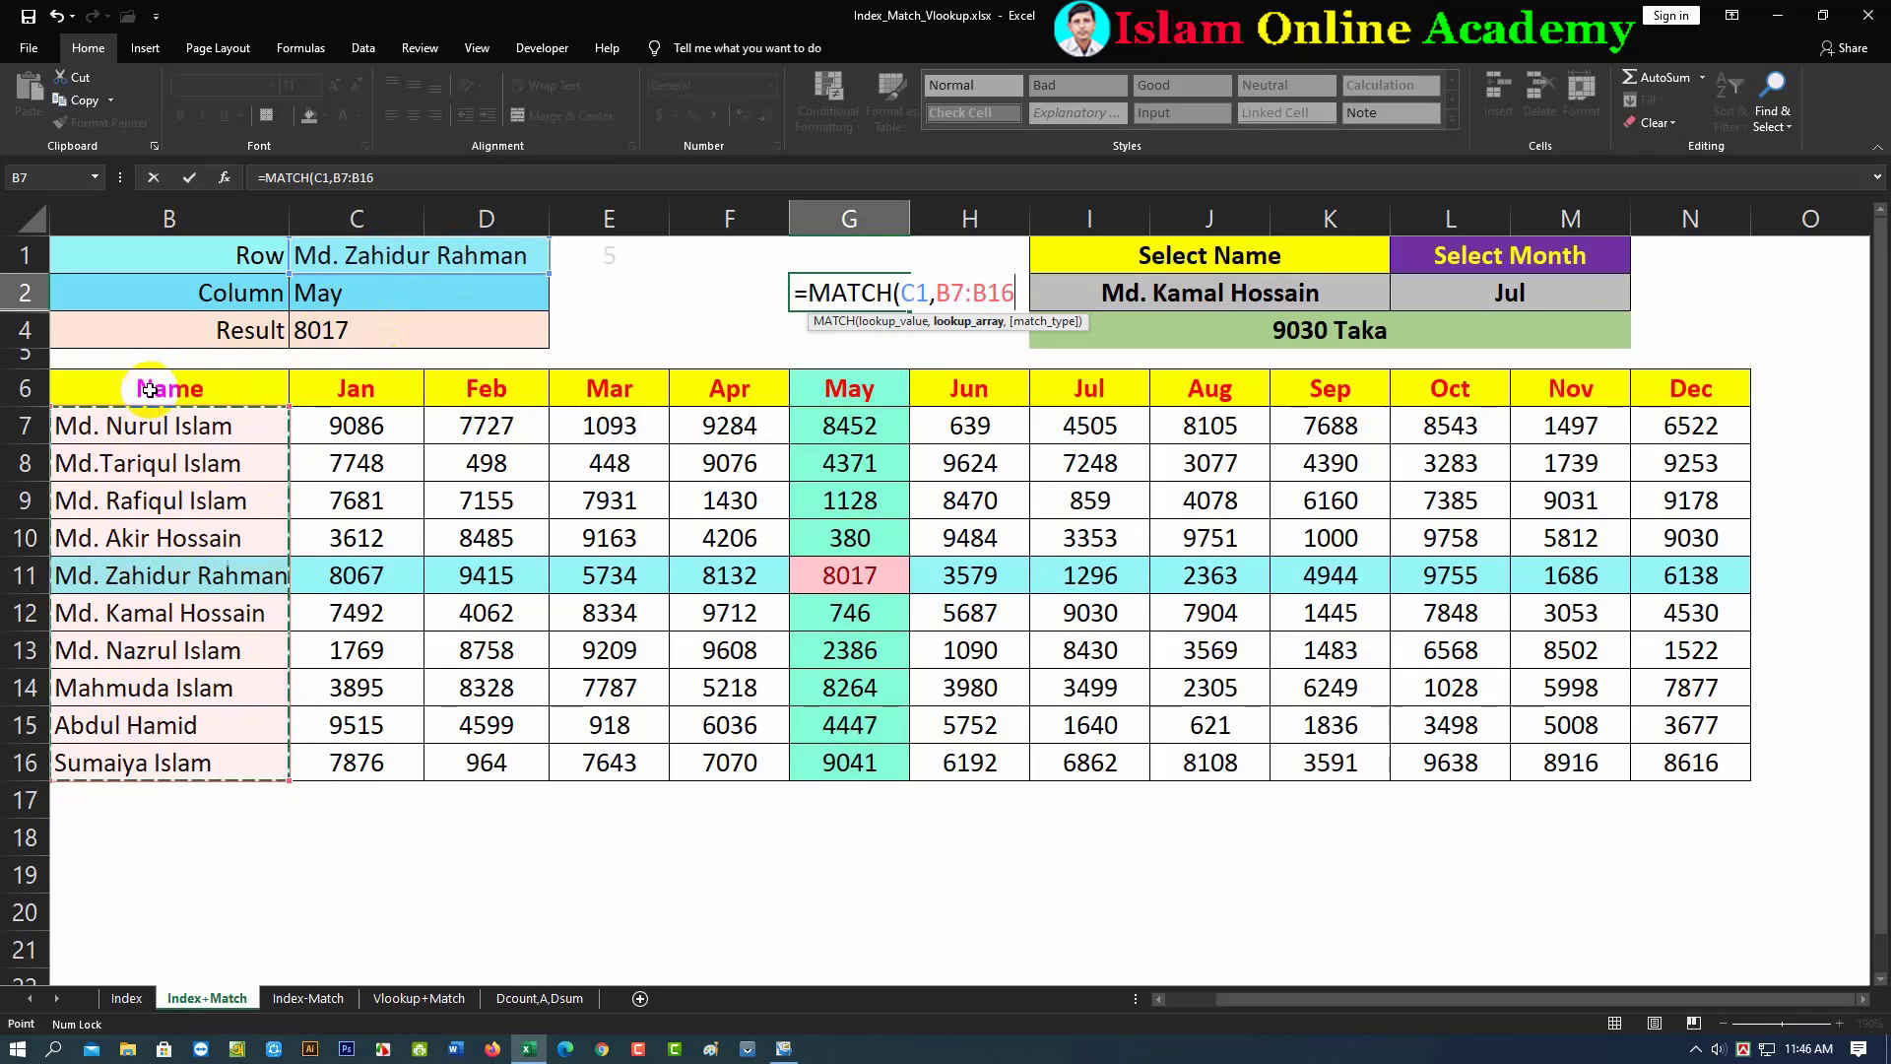
drag(149, 389, 149, 680)
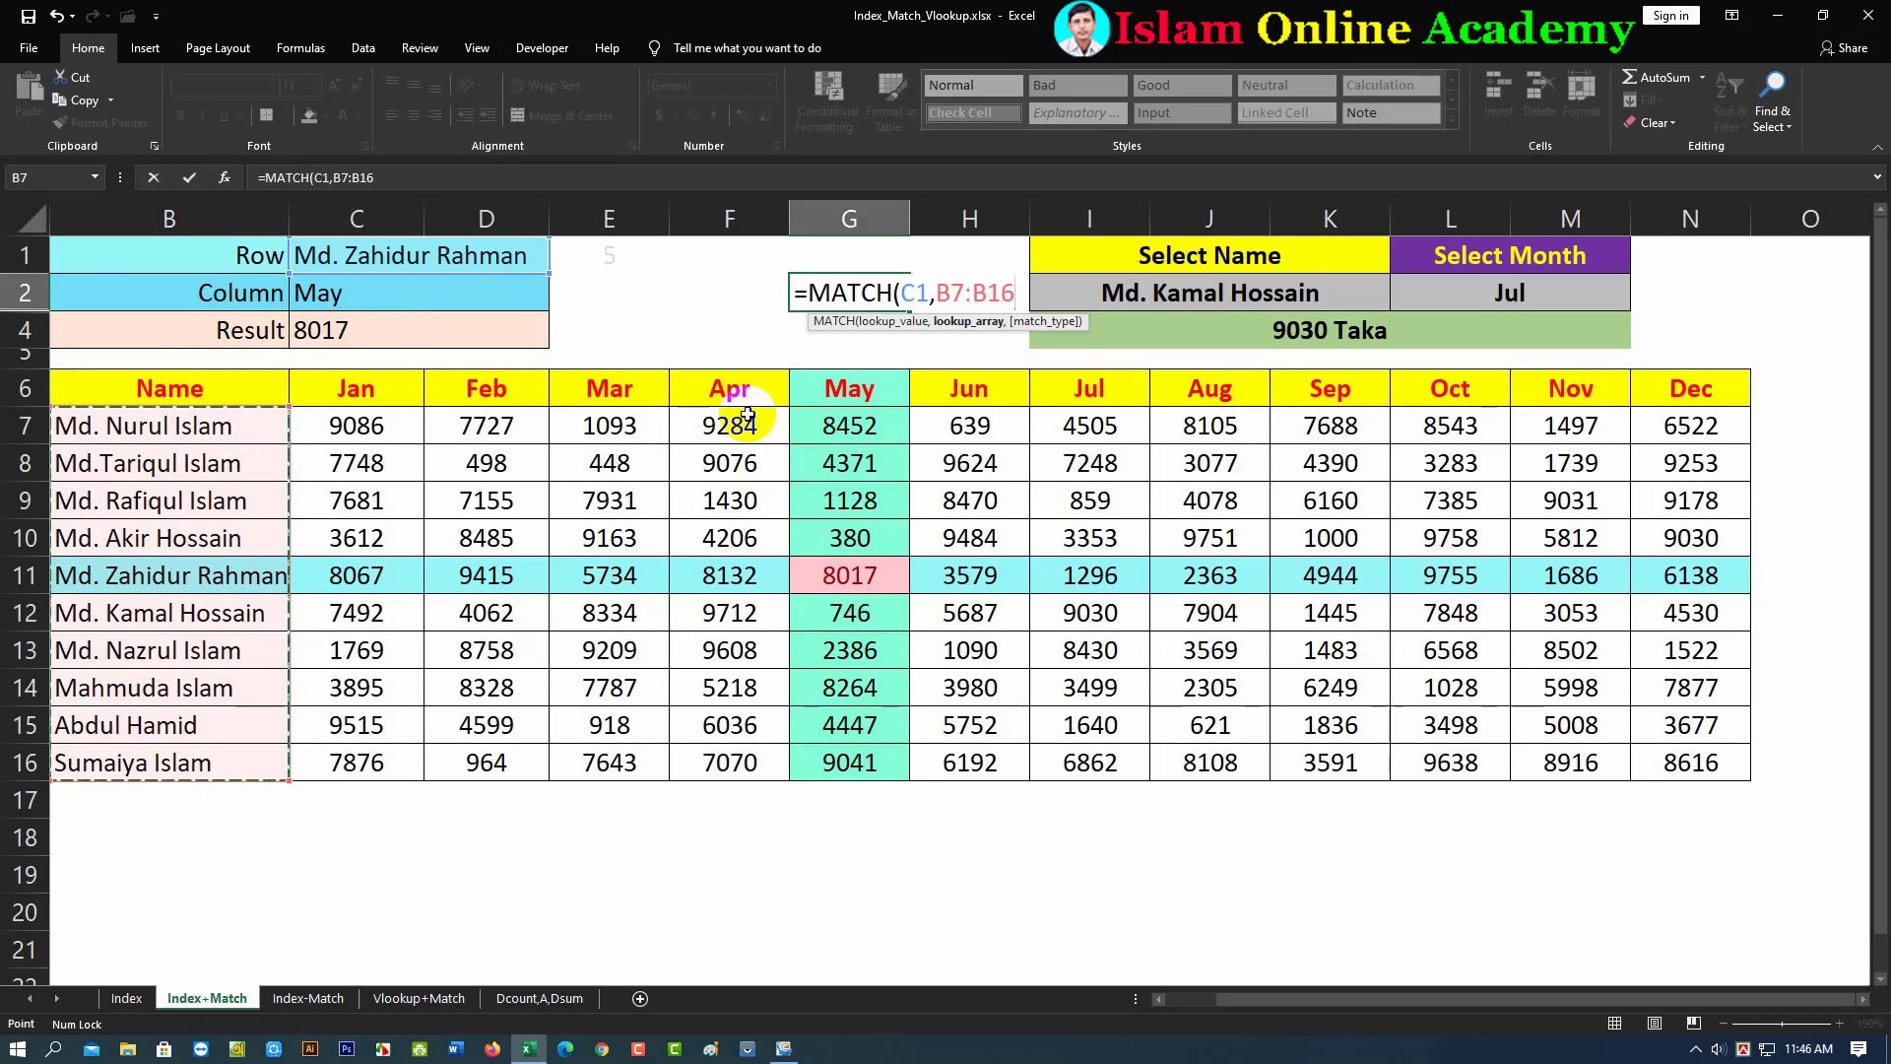
text(,)
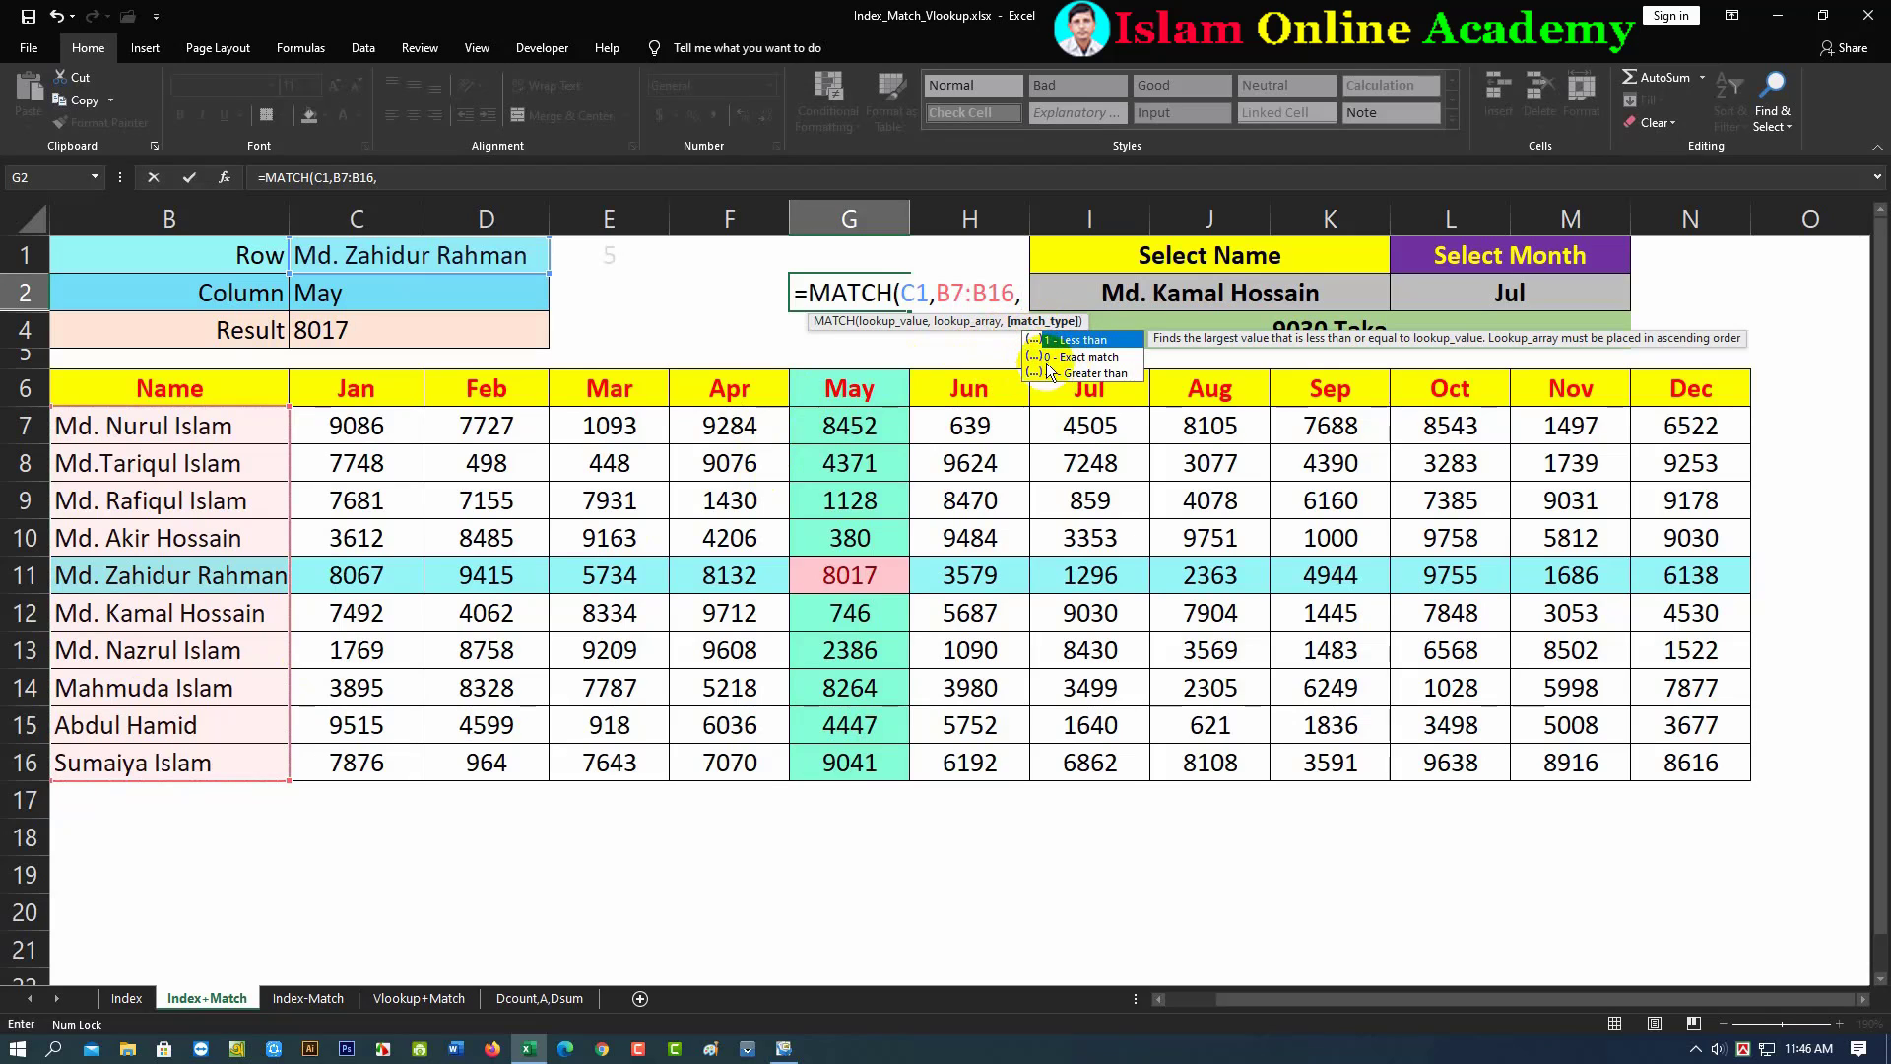
text(0)
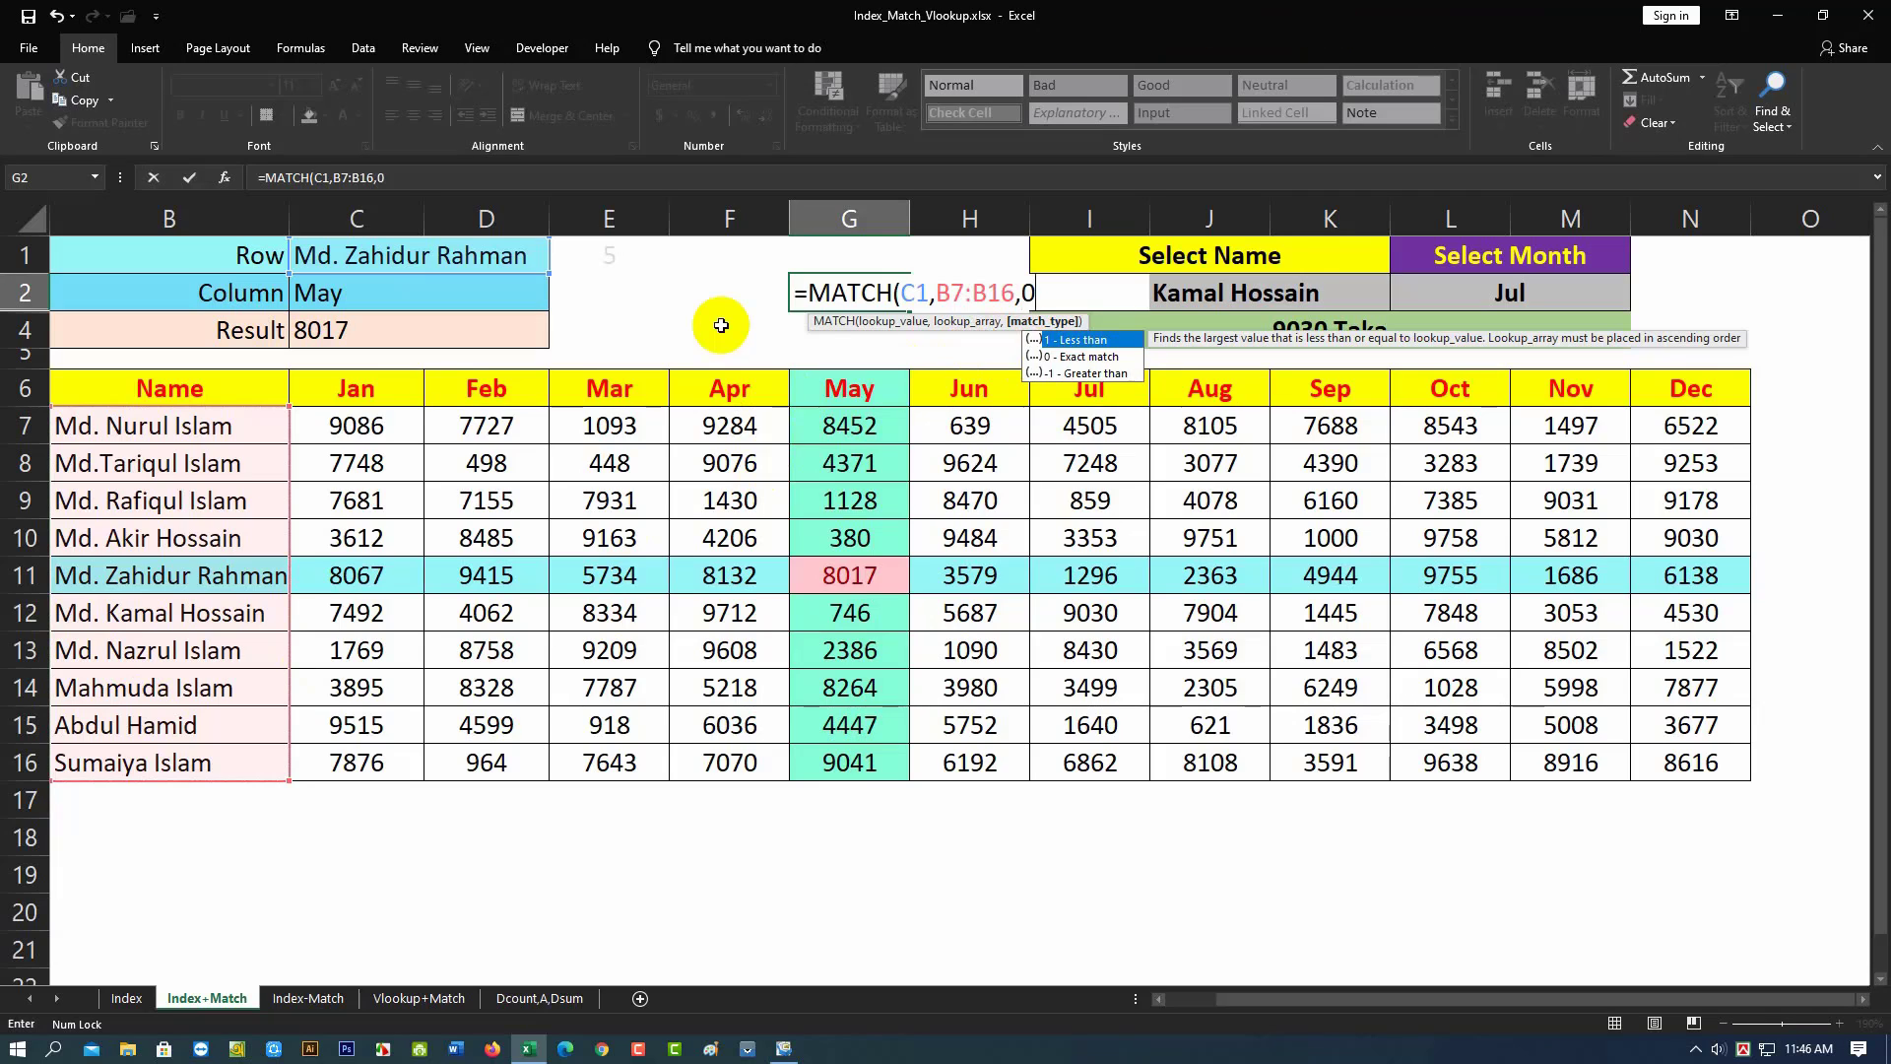
text())
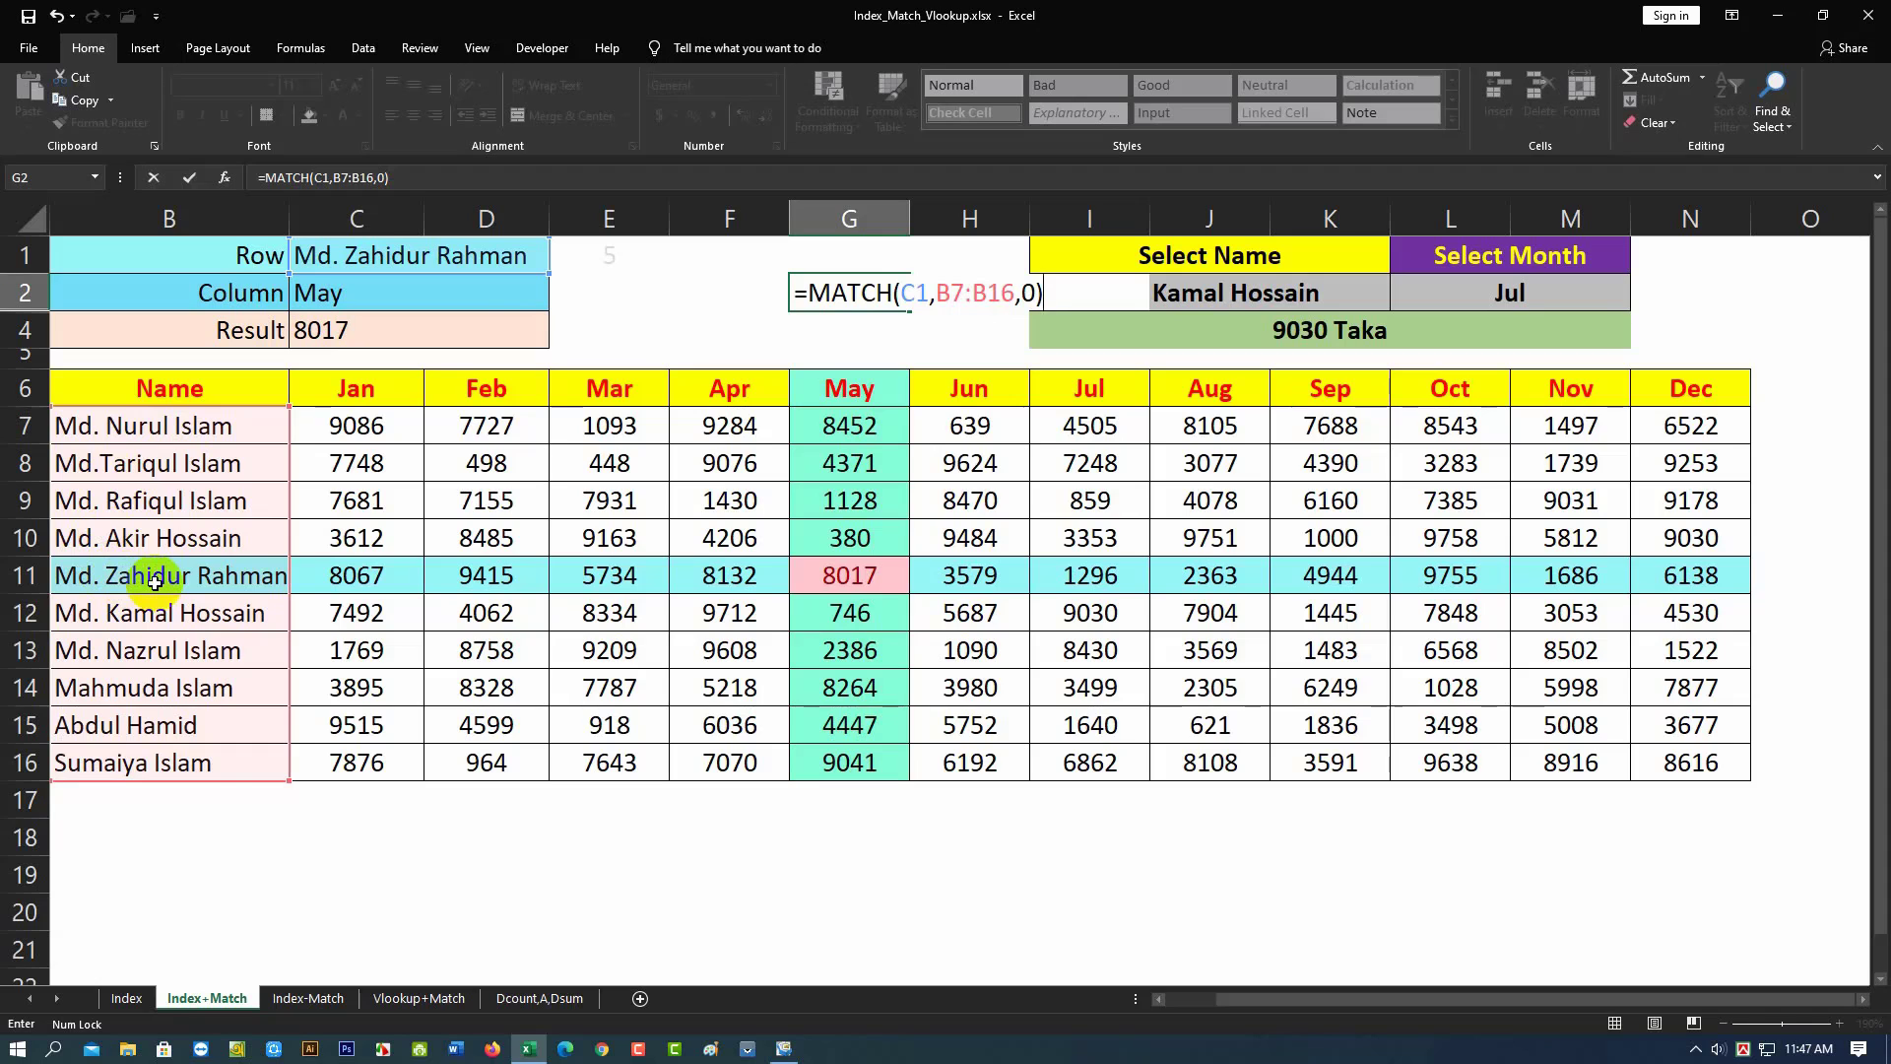
key(Return)
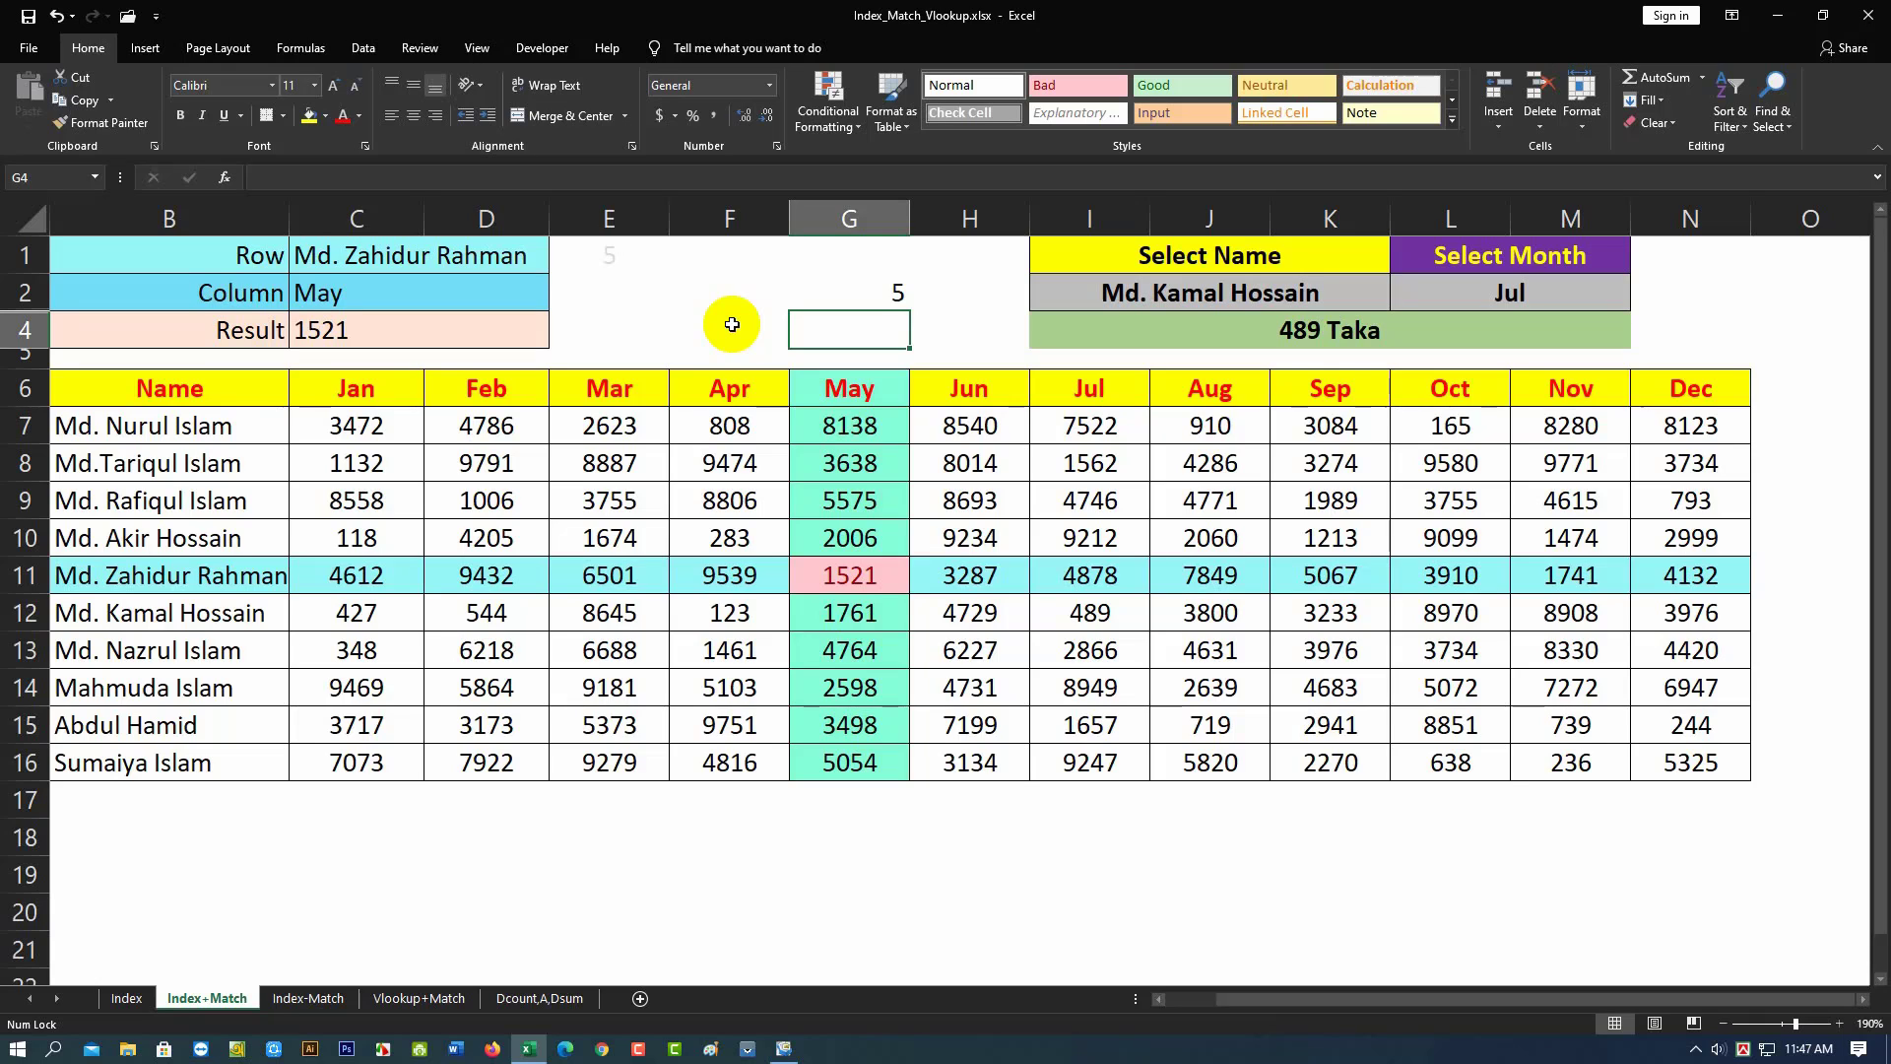
In cell G4, enter =MATCH(C2,B6:N6,0) to find the selected month's exact position in the header row
text(=ma)
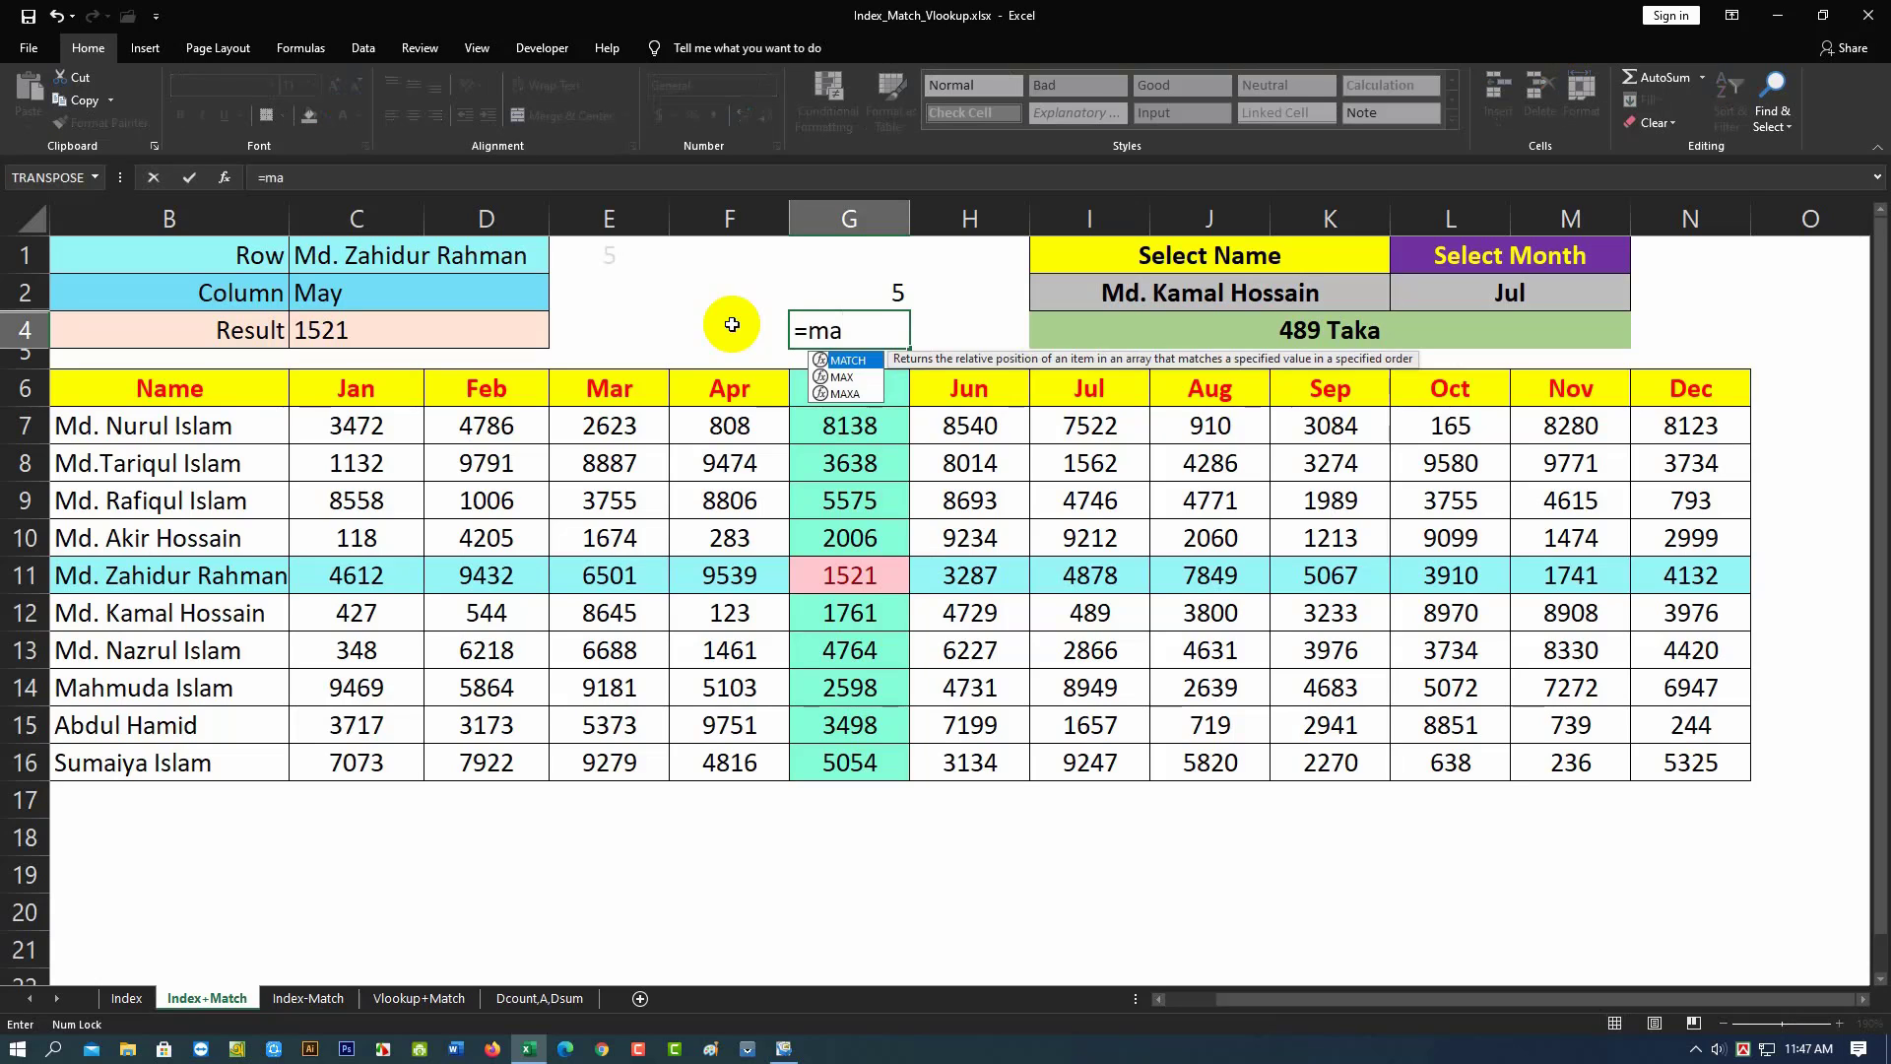
key(Tab)
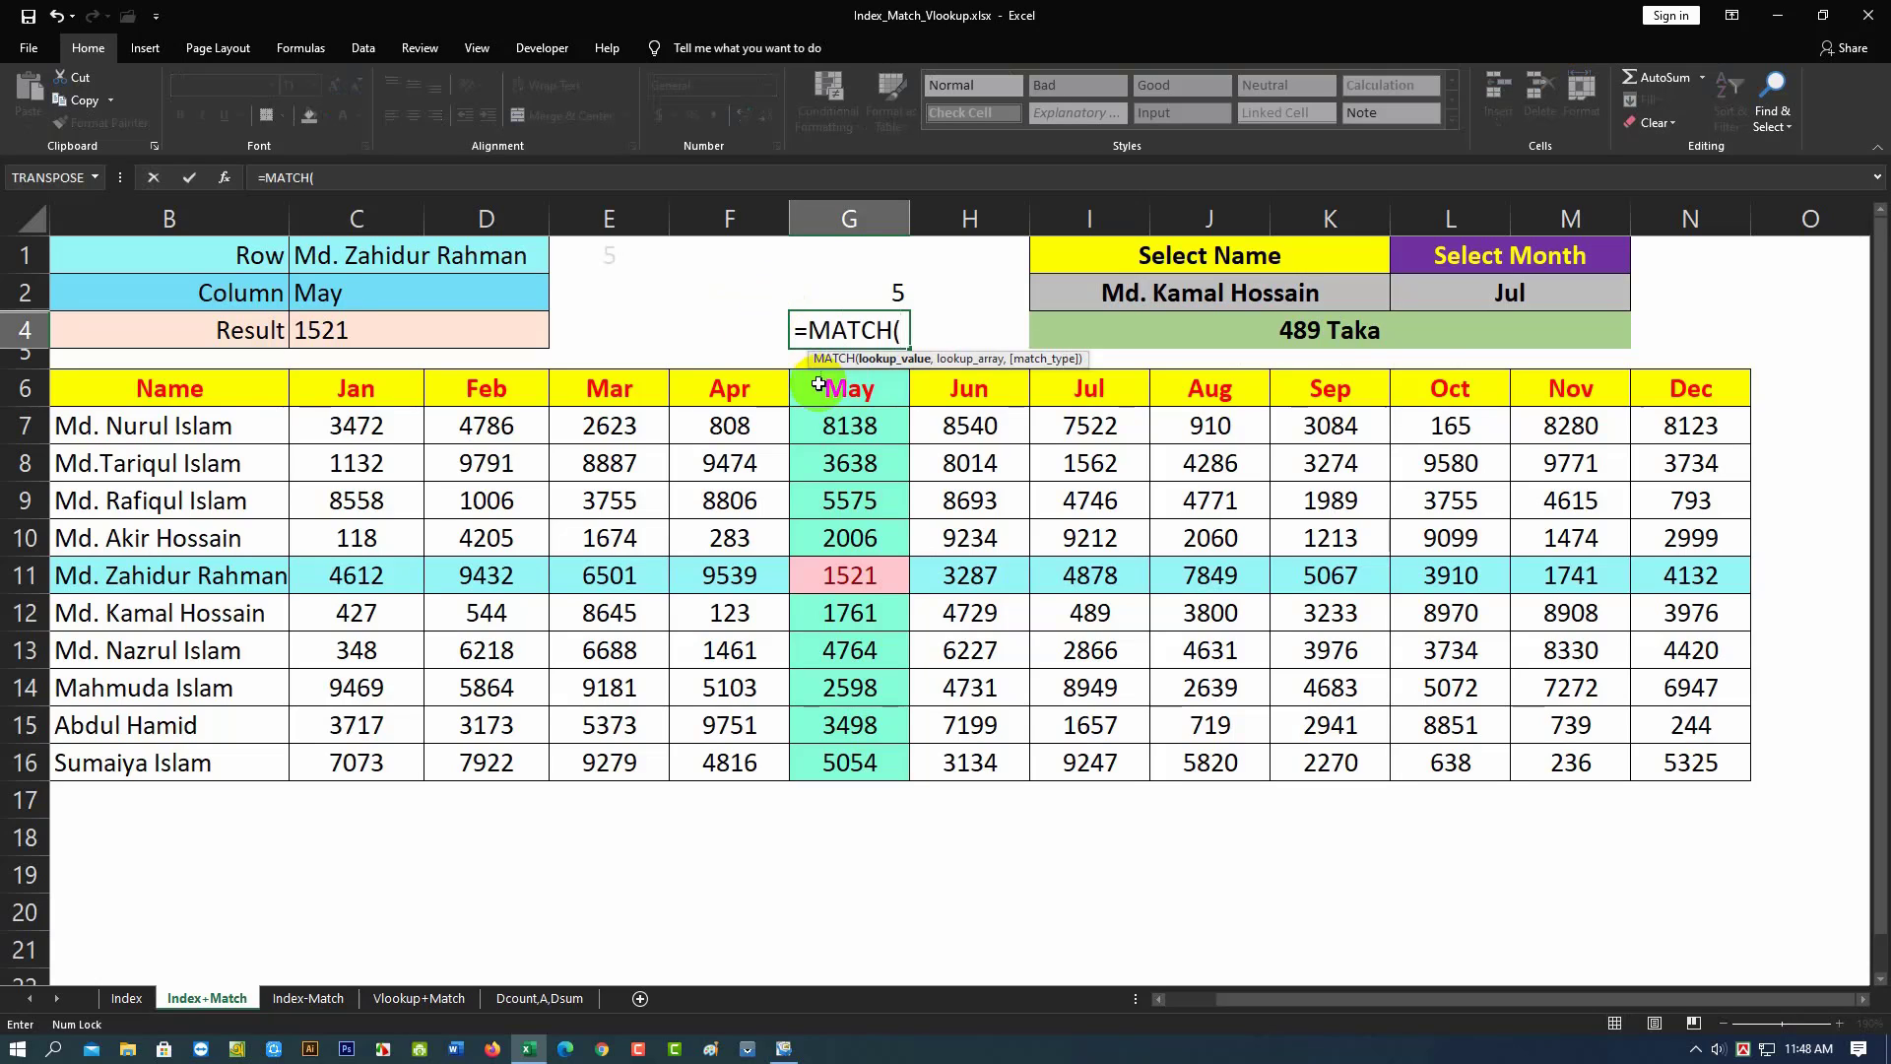
click(331, 296)
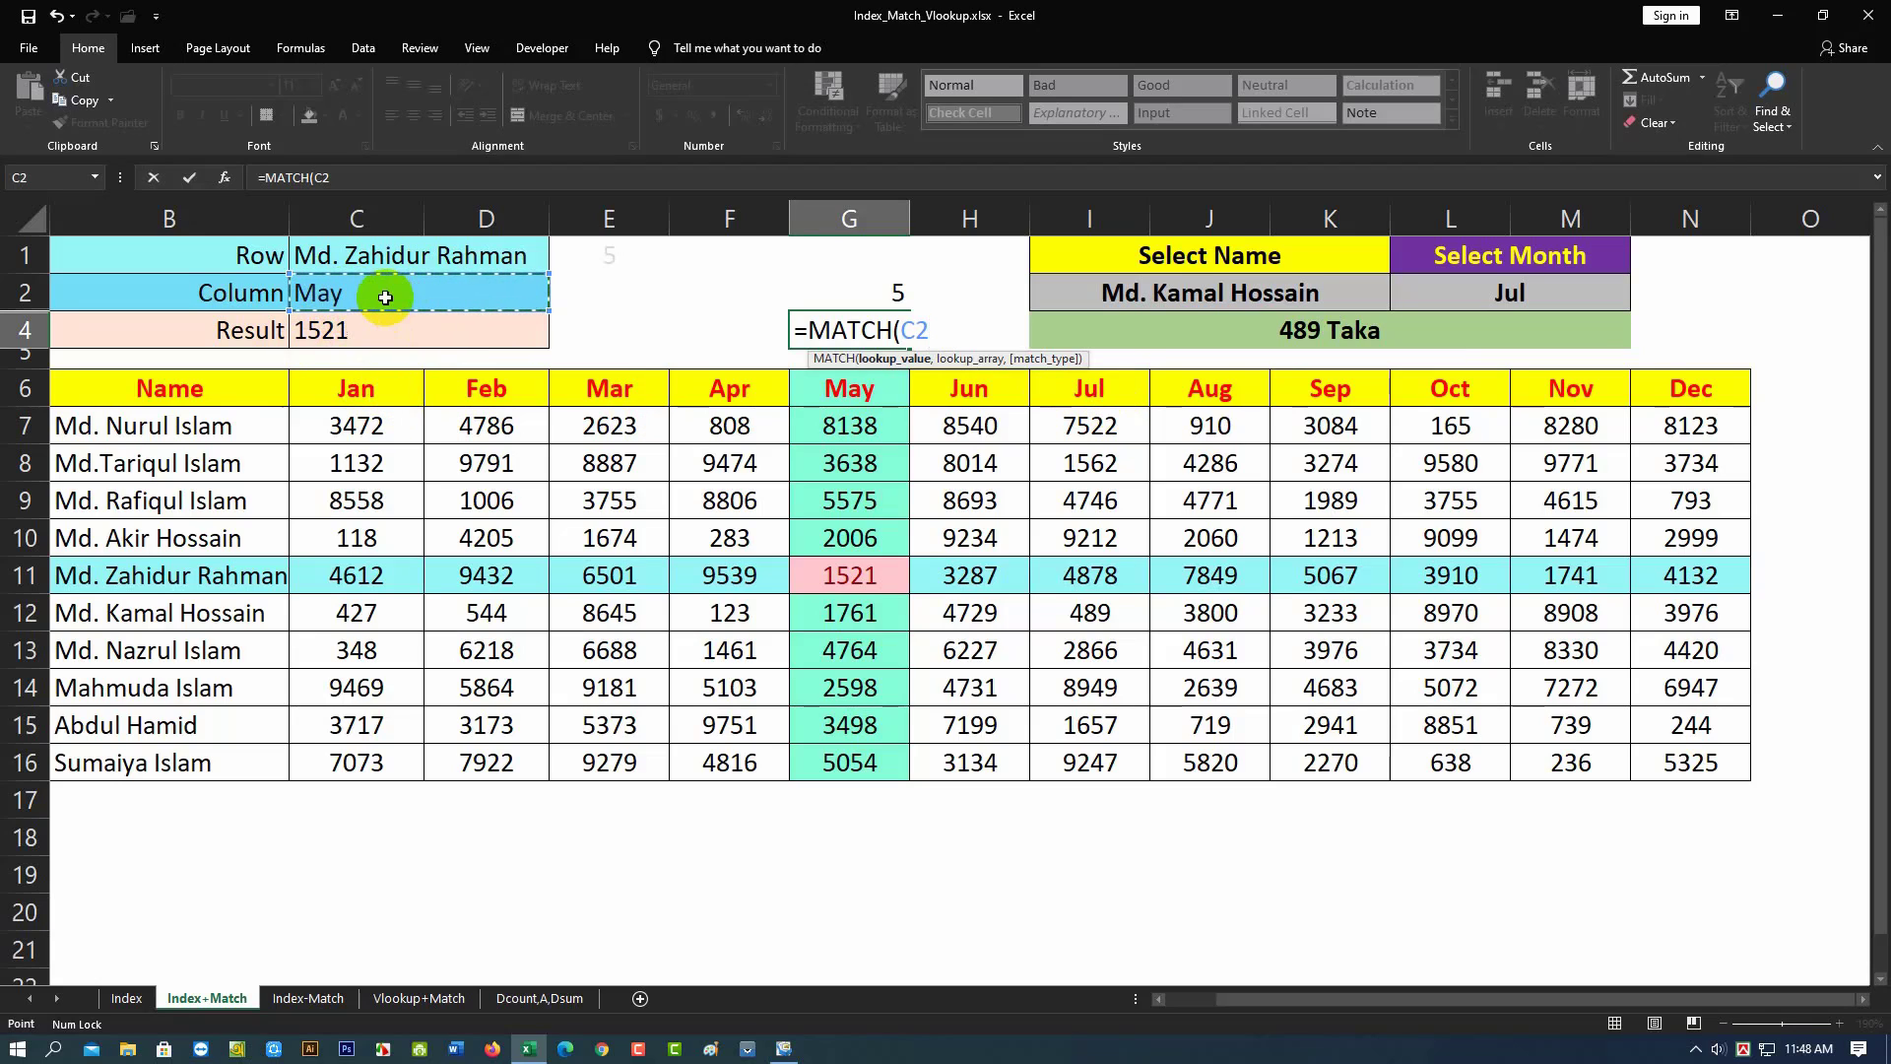
text(,)
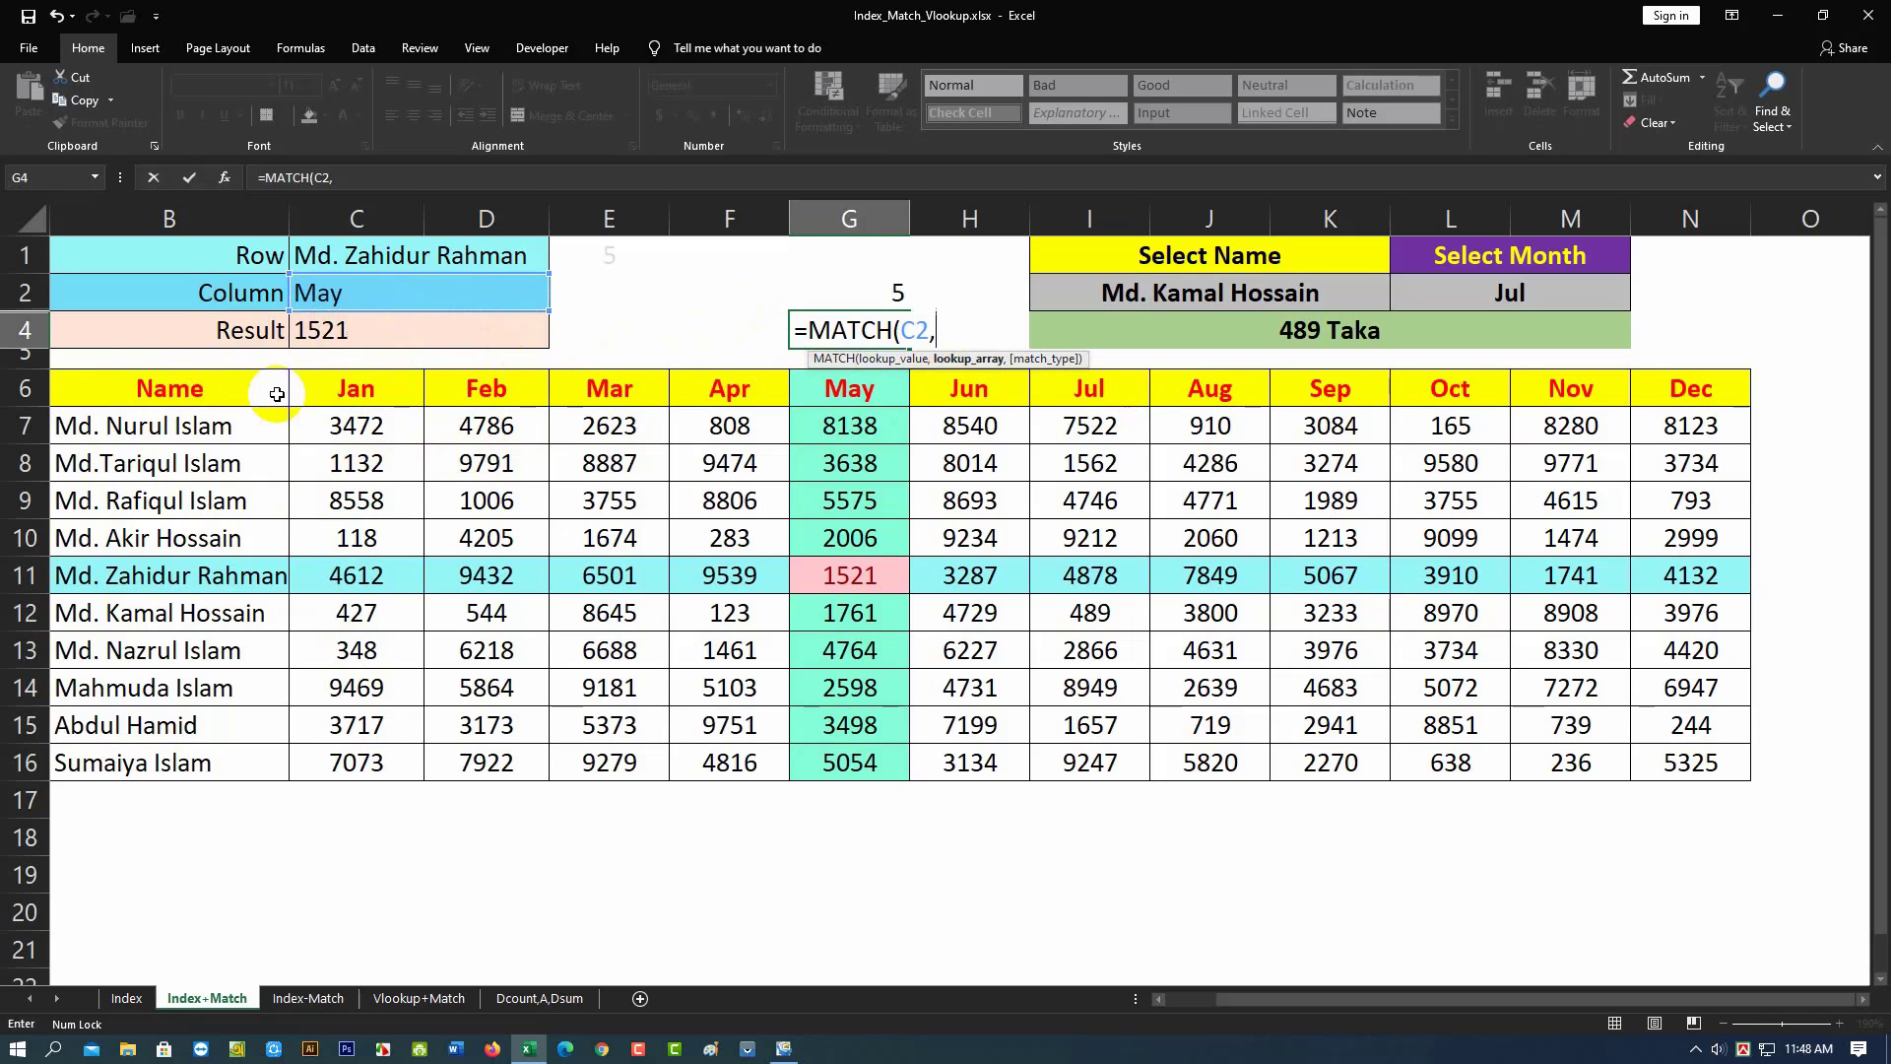
drag(176, 396, 1690, 394)
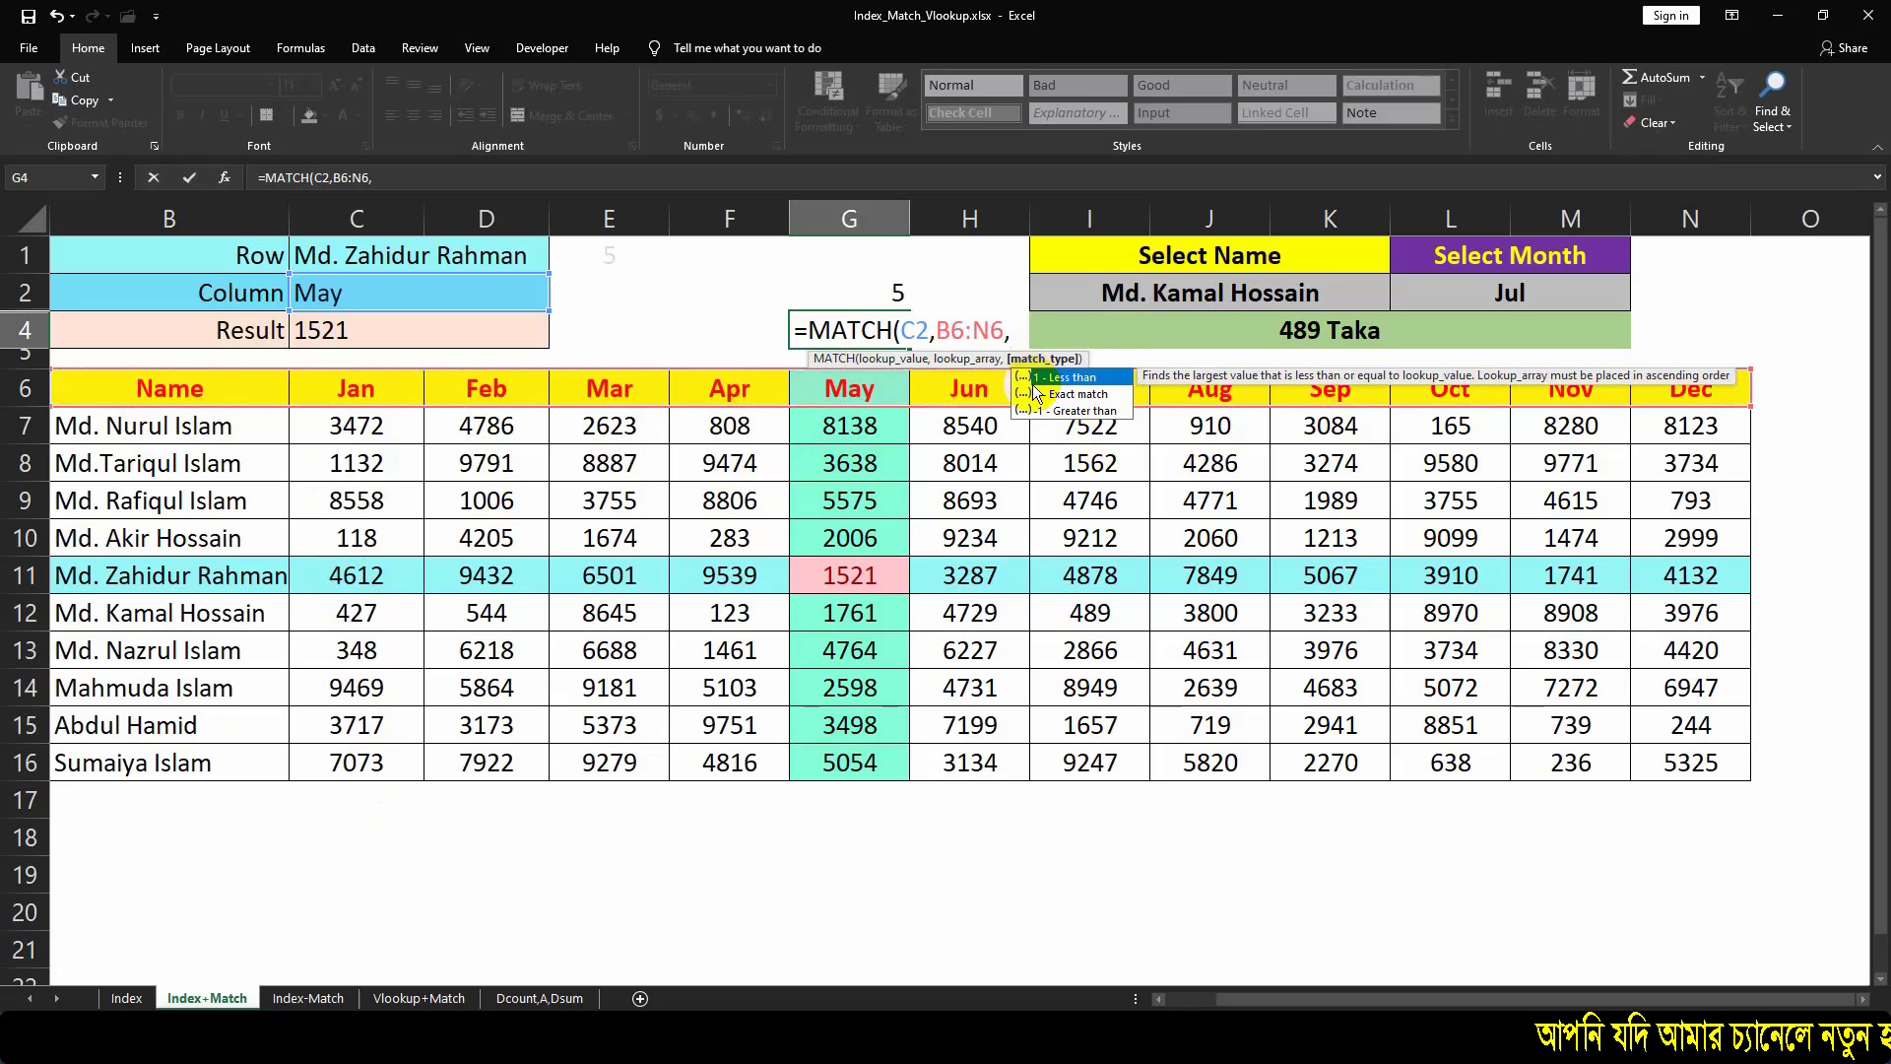
text(0)
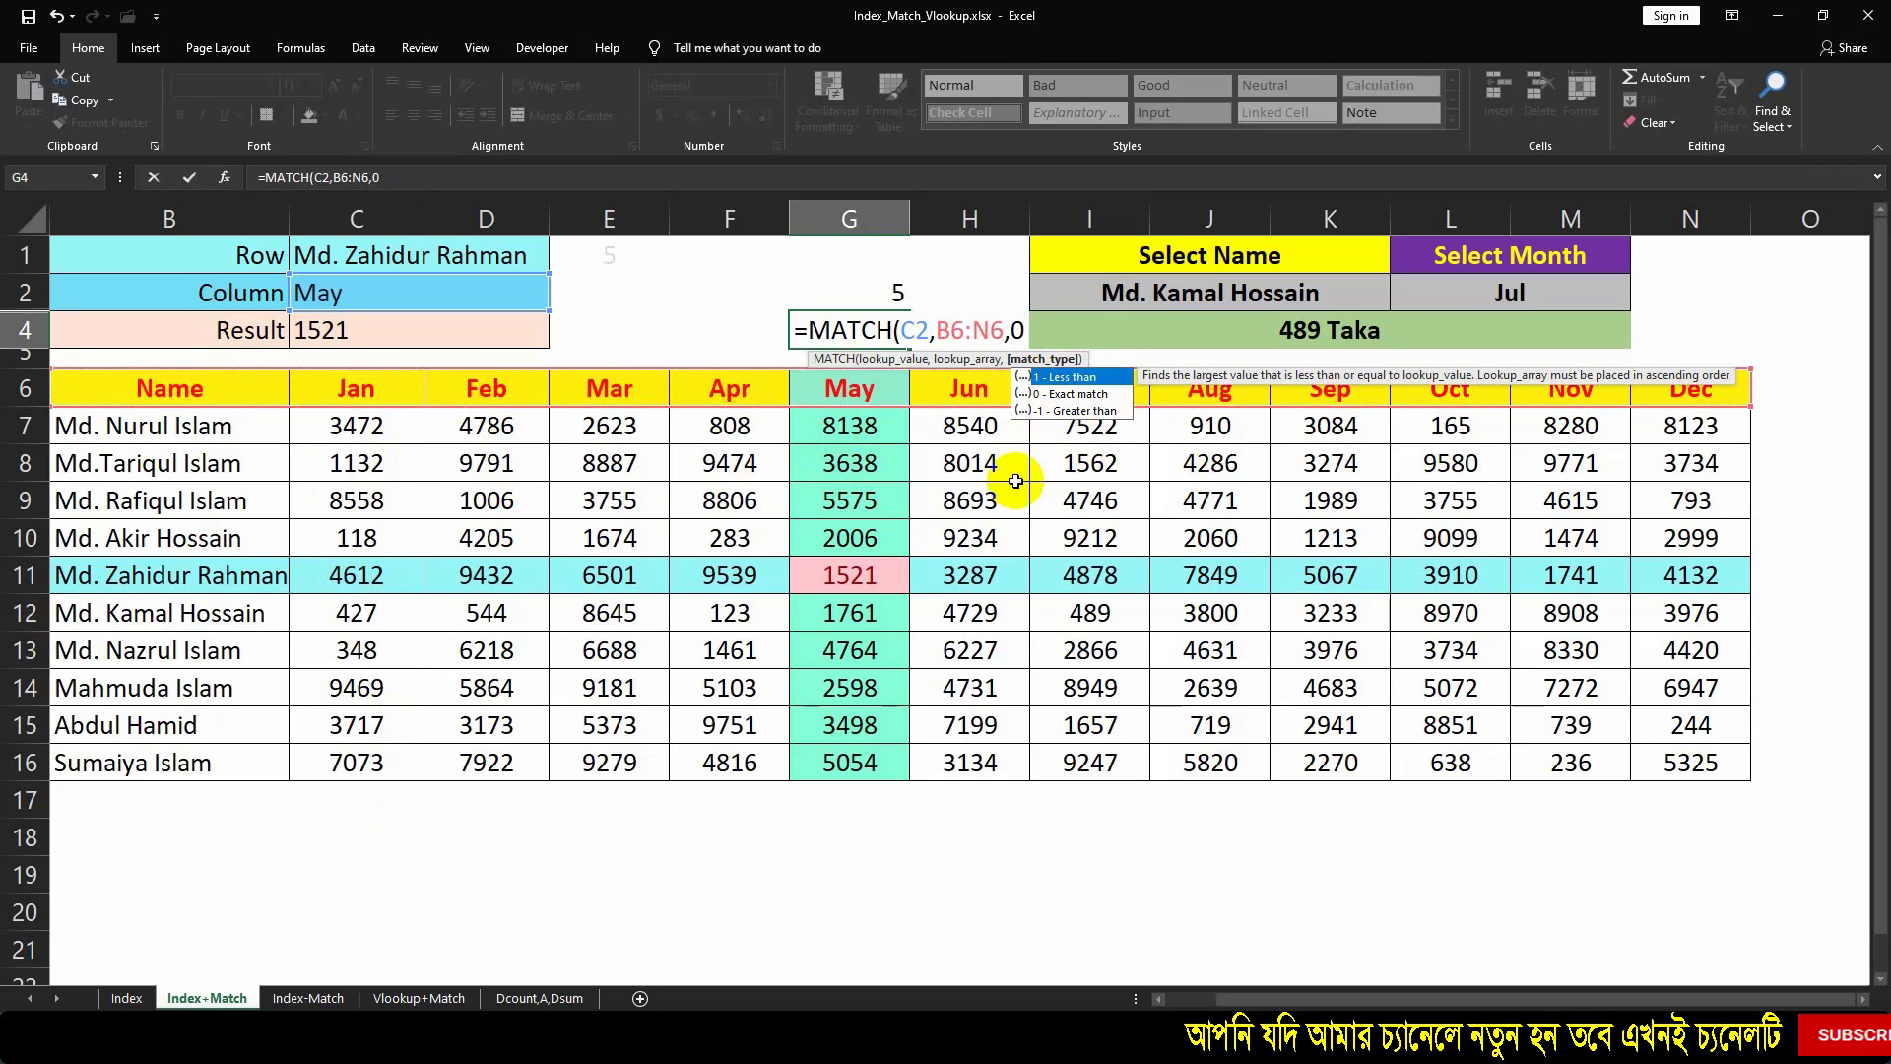
text())
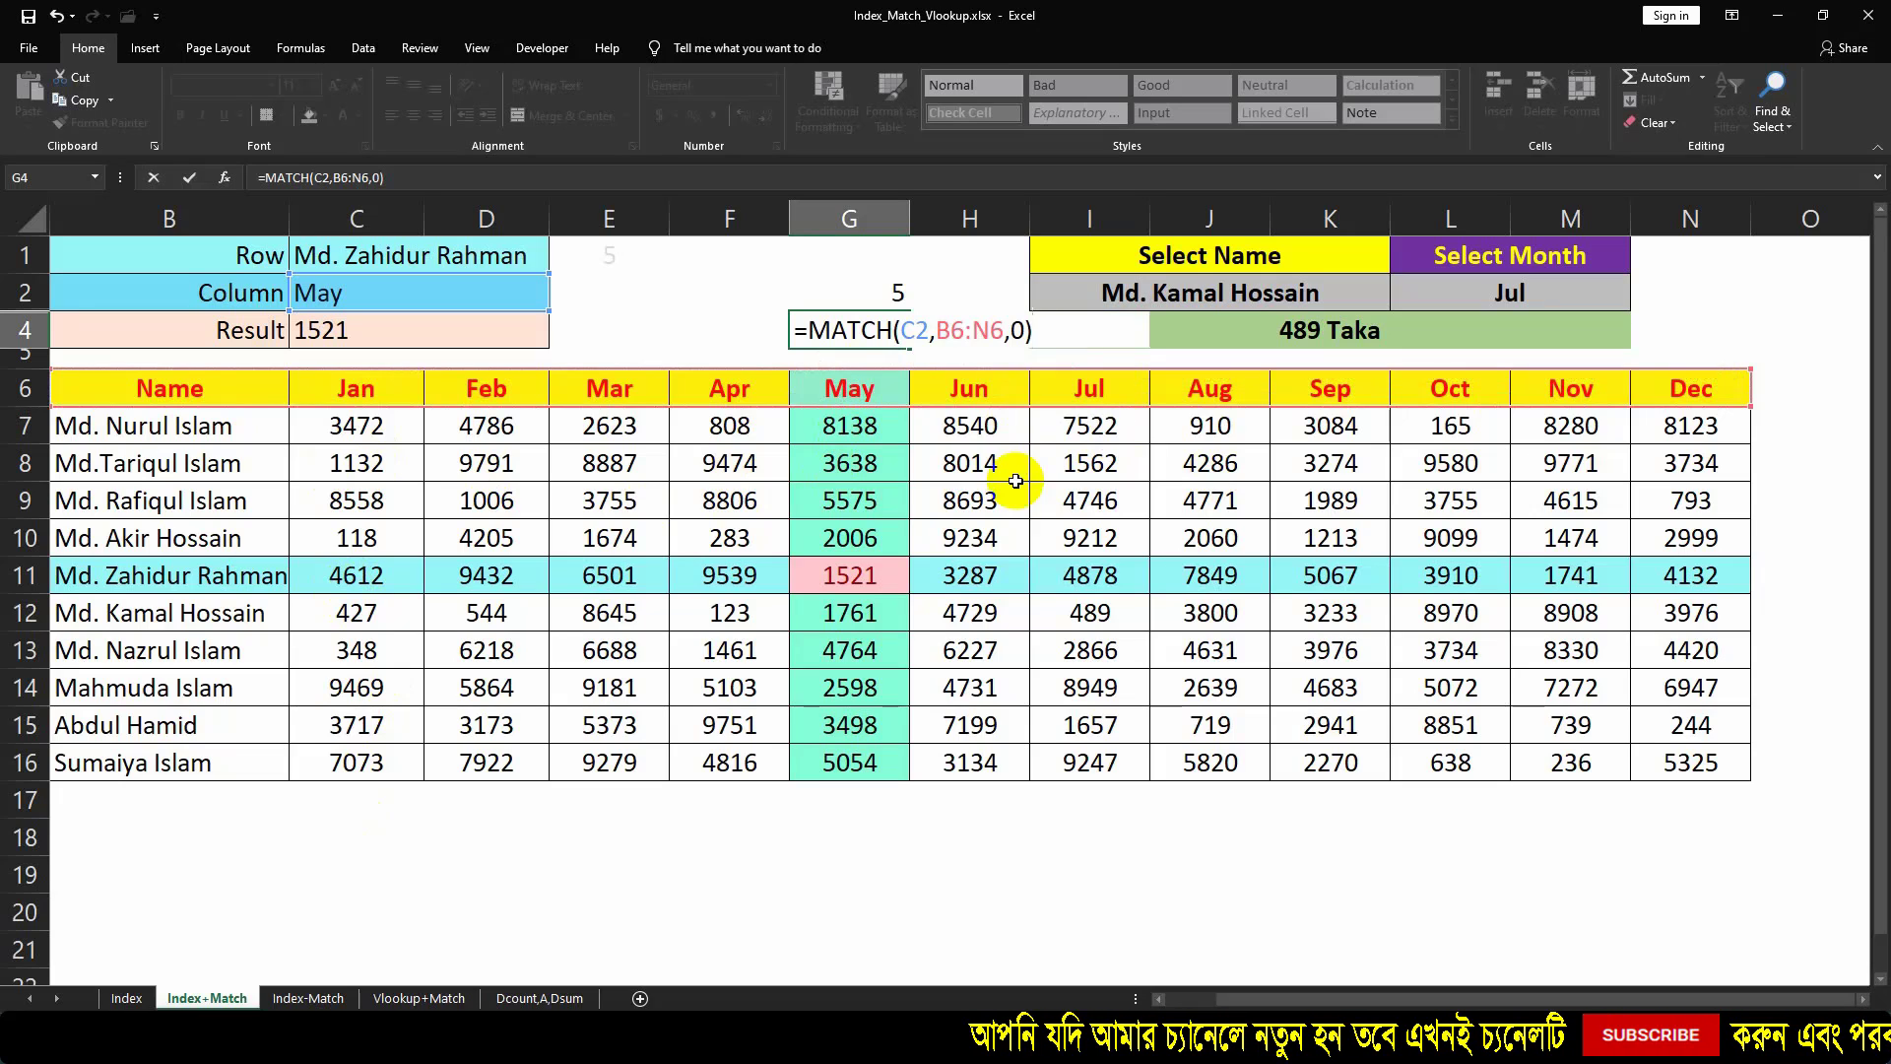
key(Return)
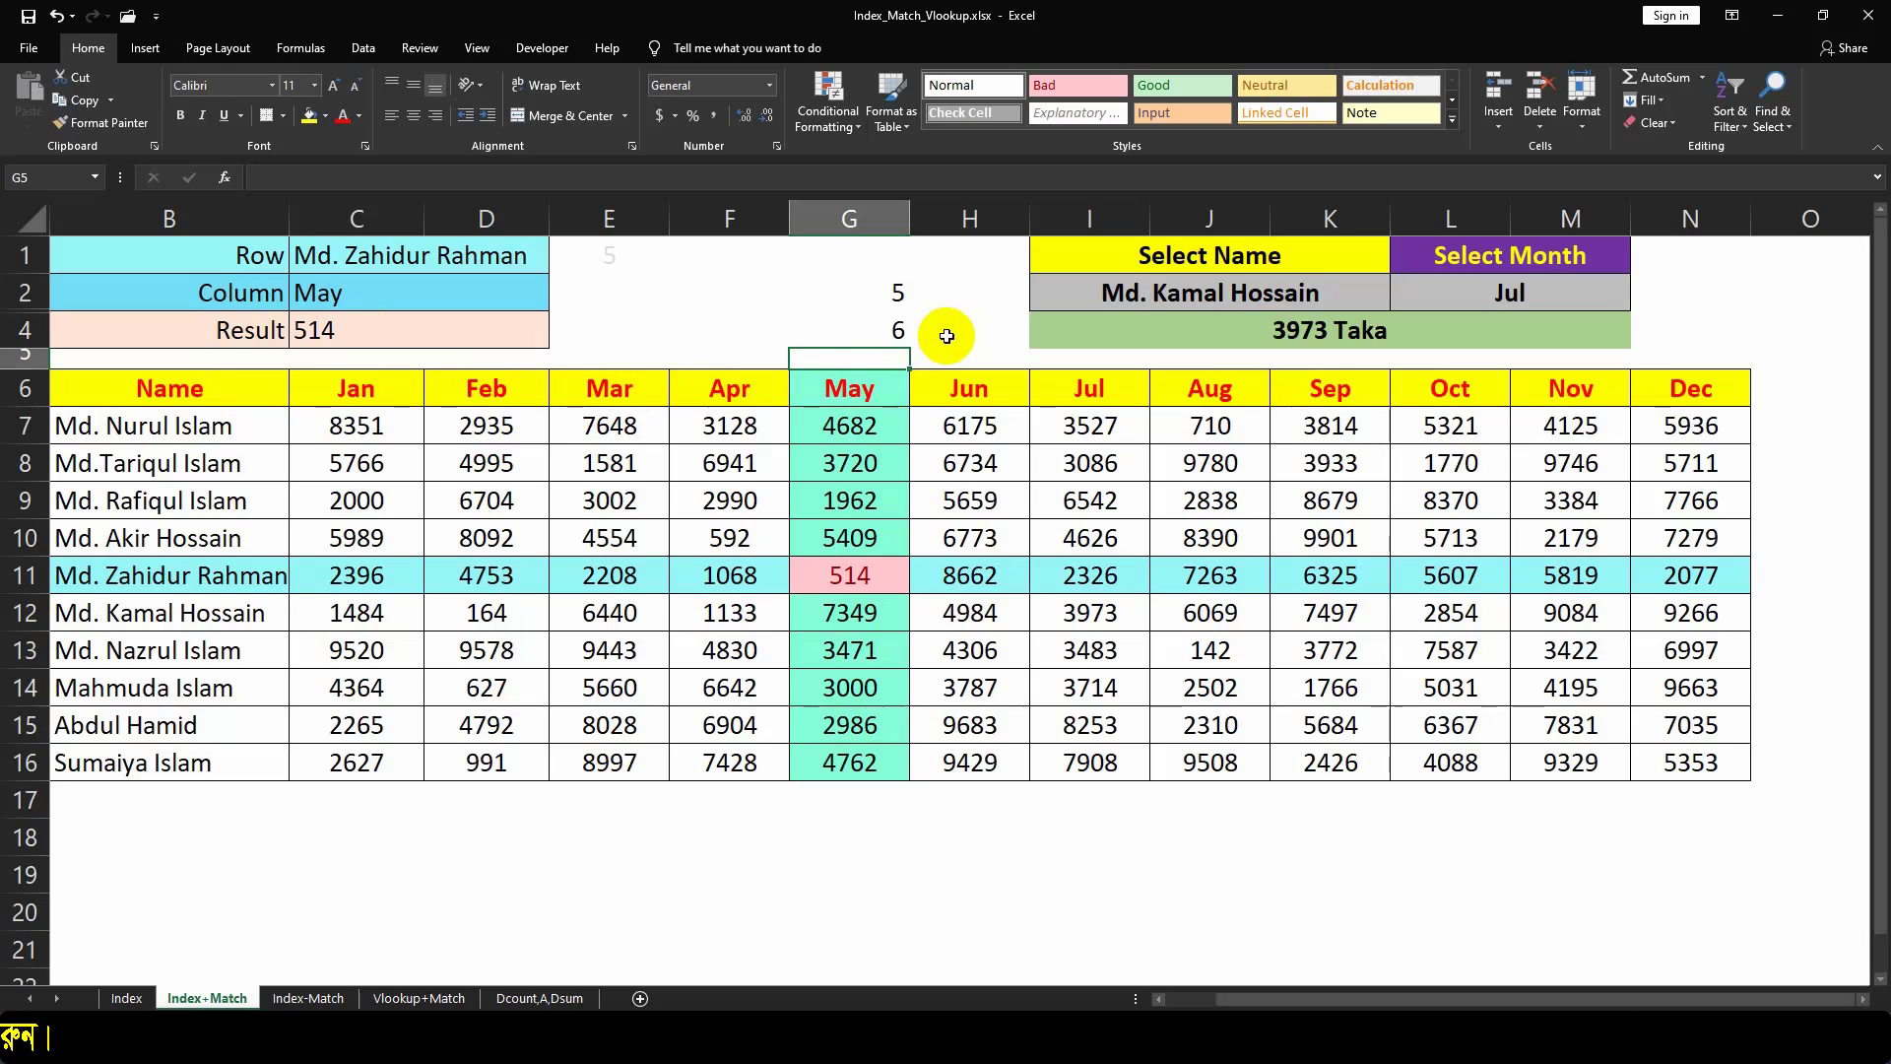
Clear the two MATCH formulas from cells G2 and G4
click(898, 299)
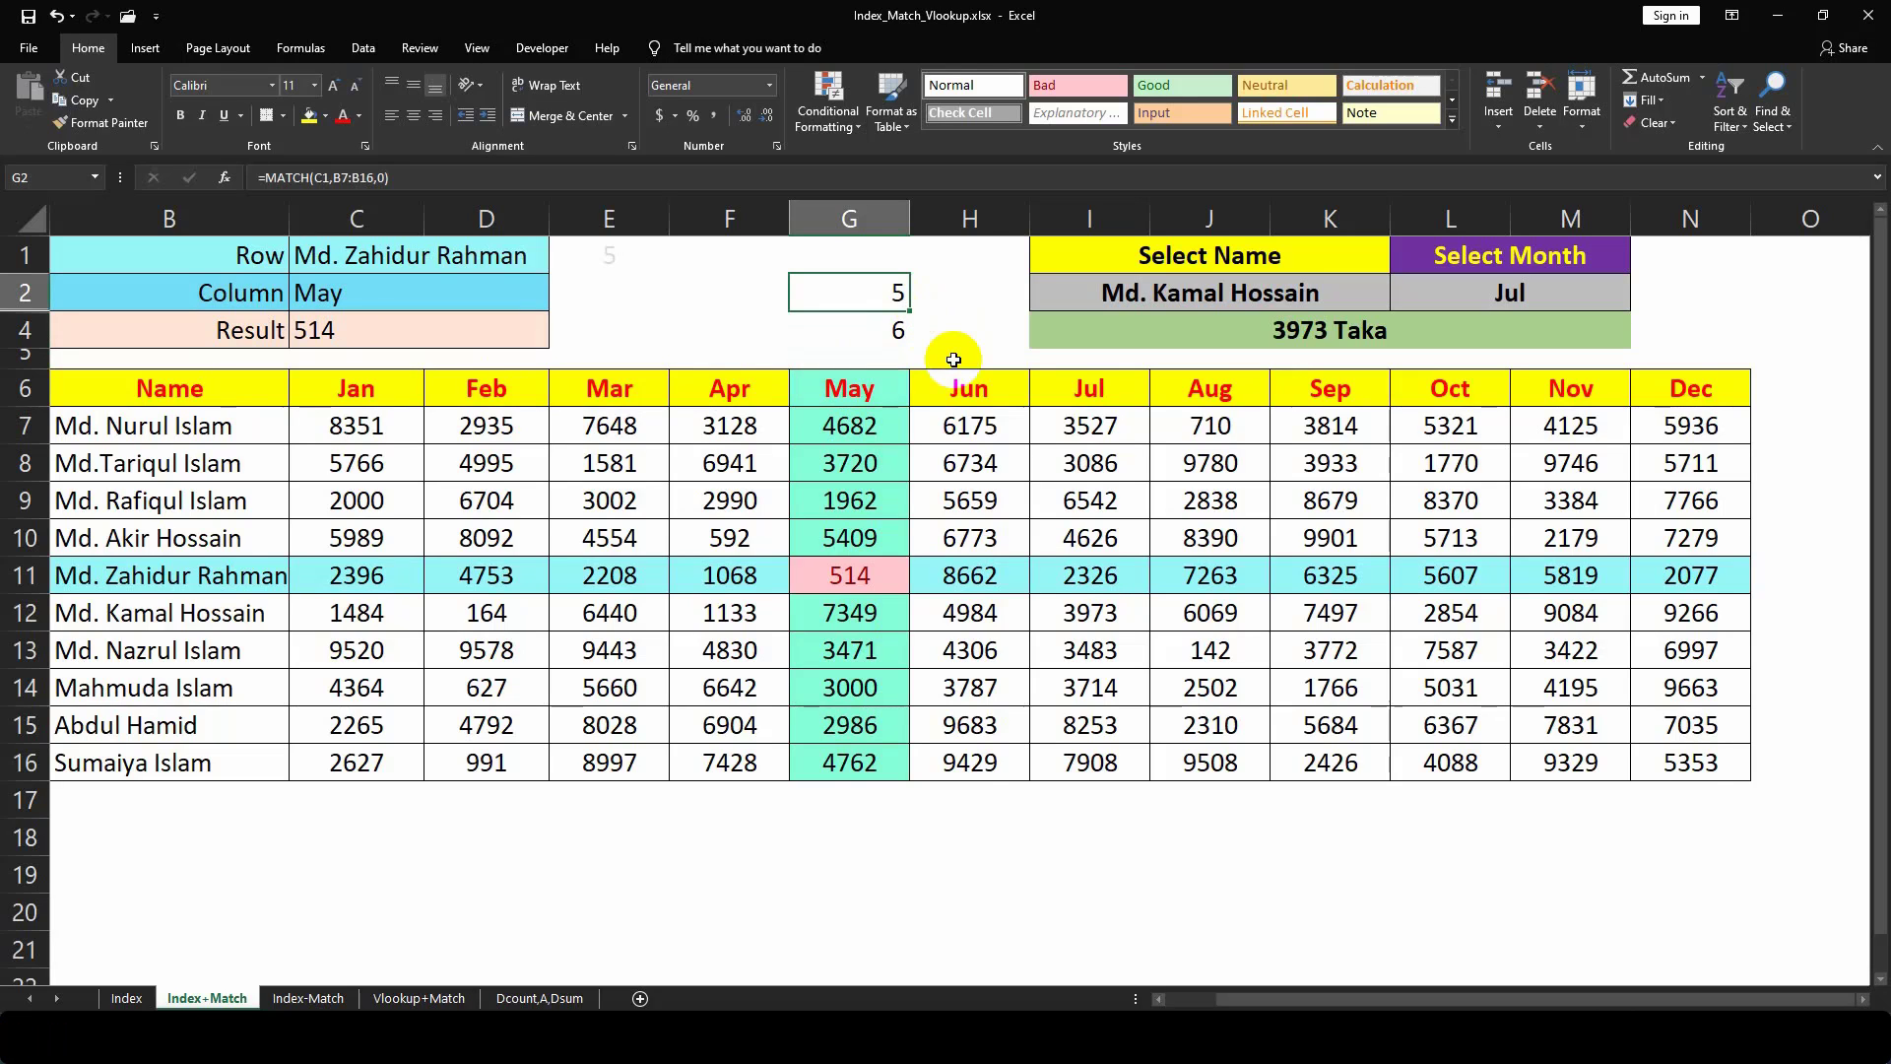
key(Delete)
key(Down)
key(Delete)
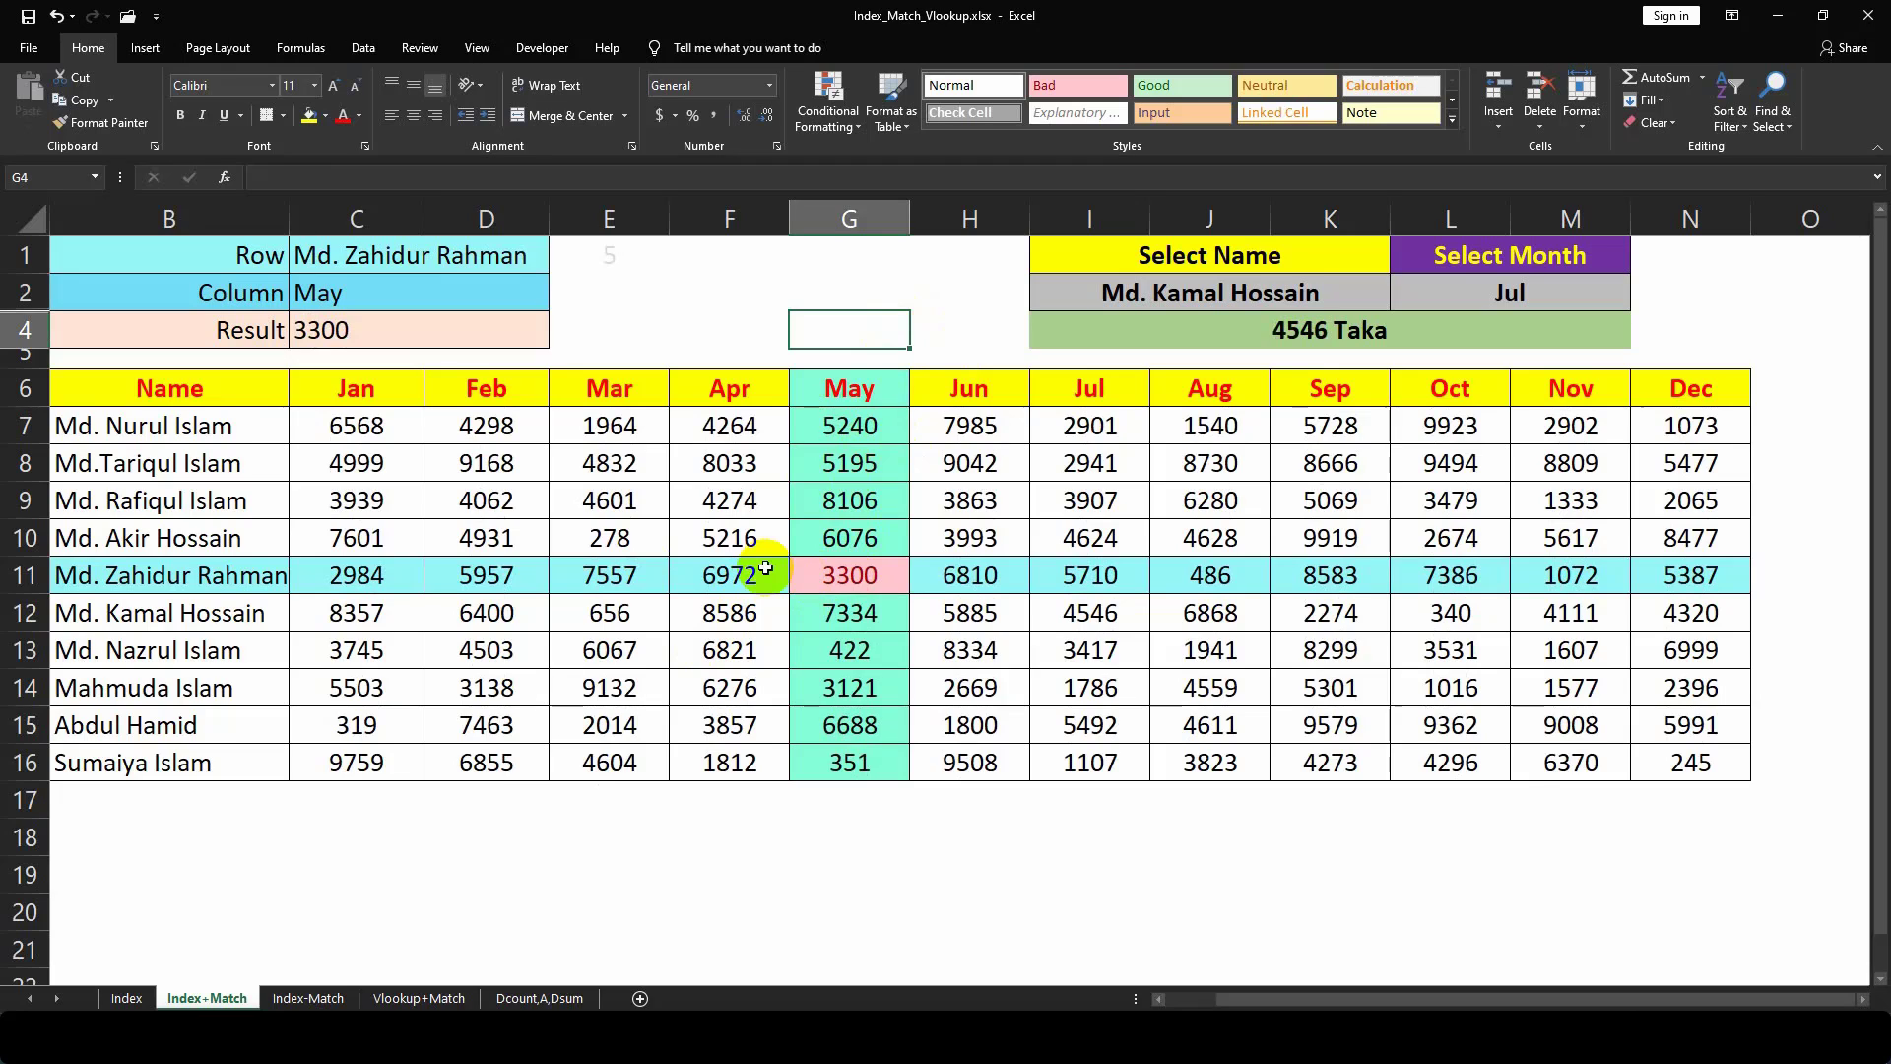
key(Up)
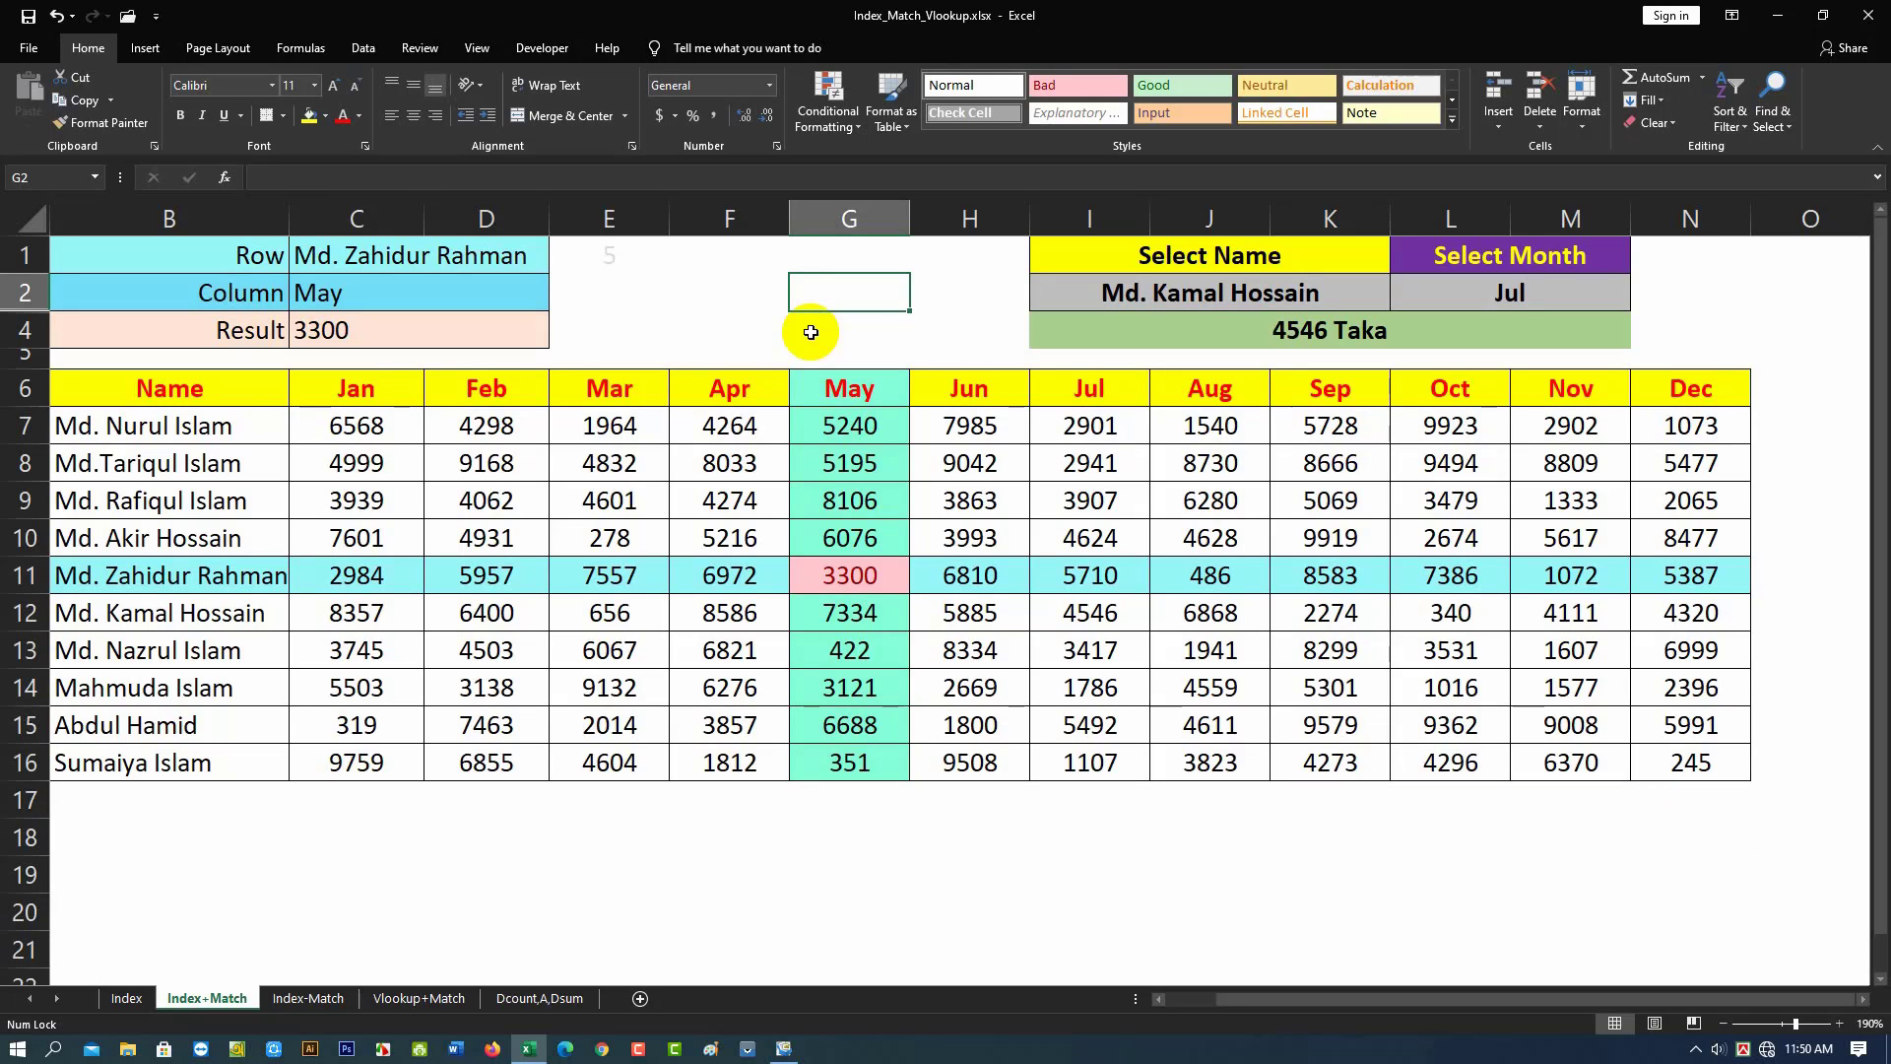
click(811, 332)
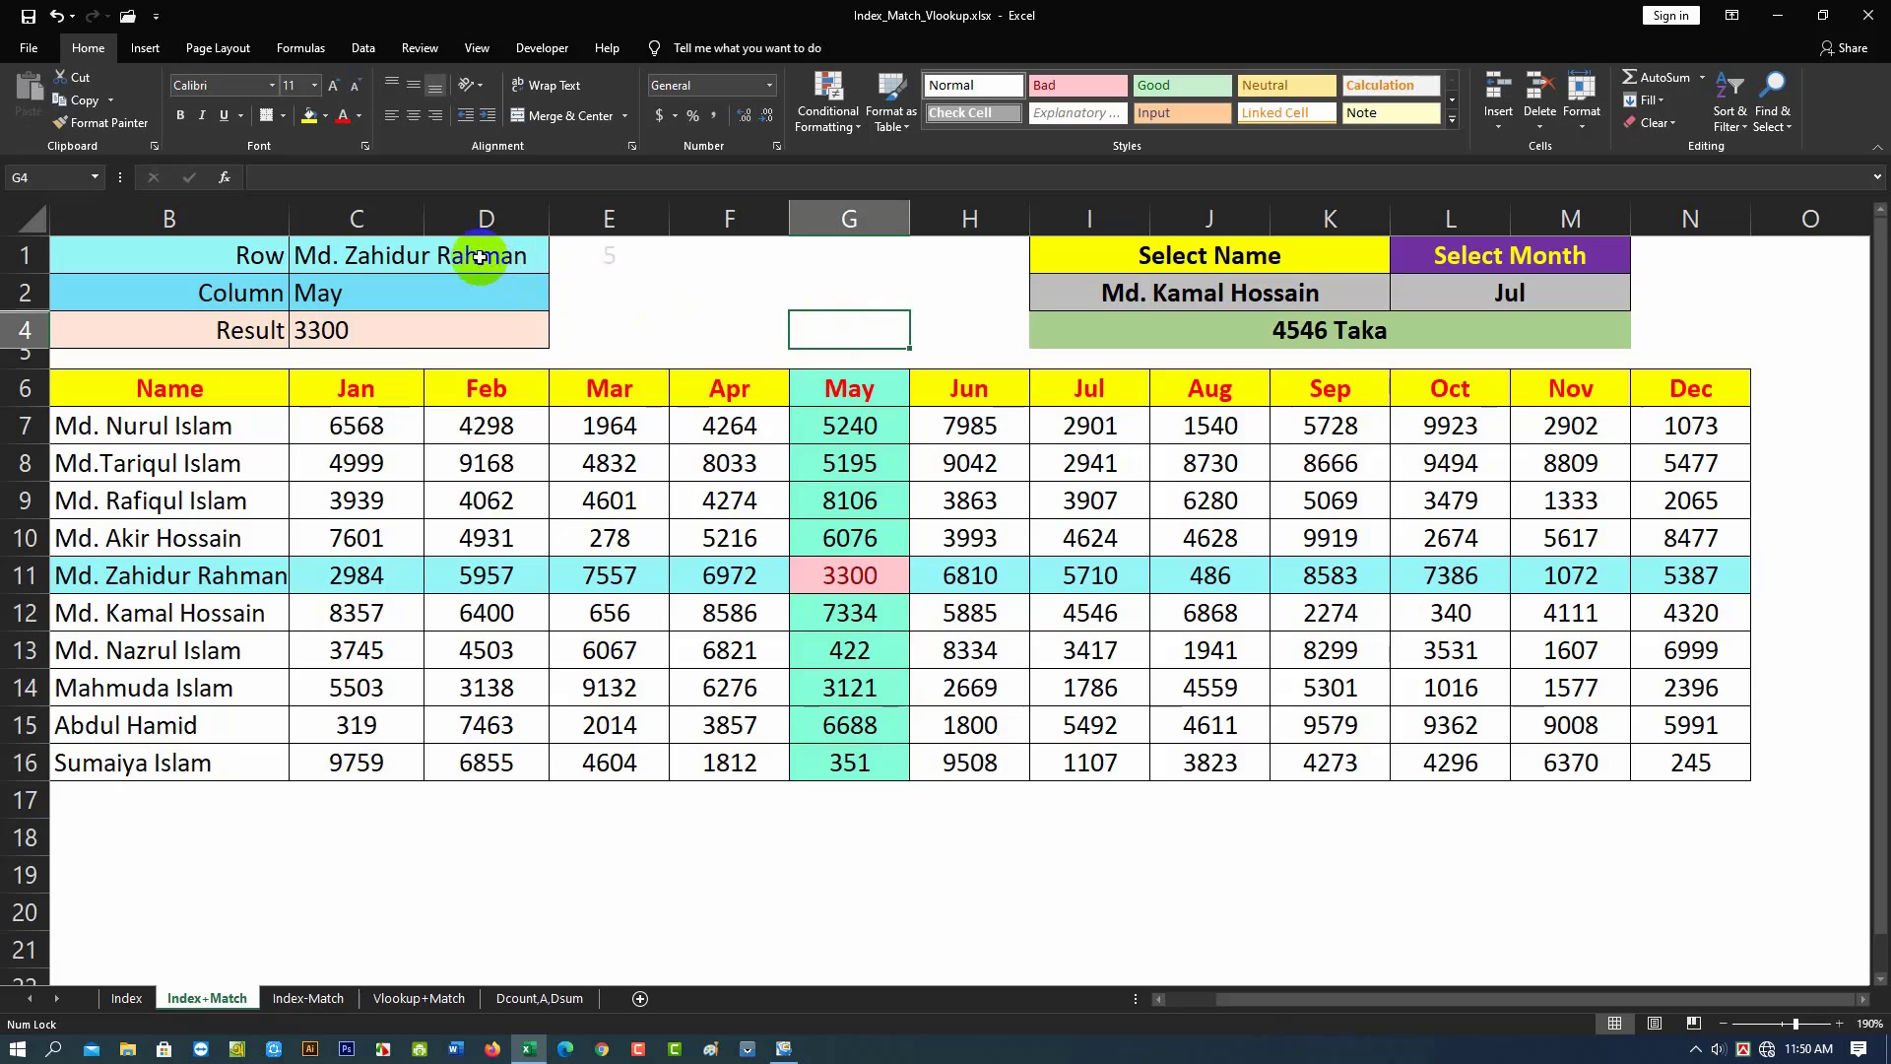
click(449, 252)
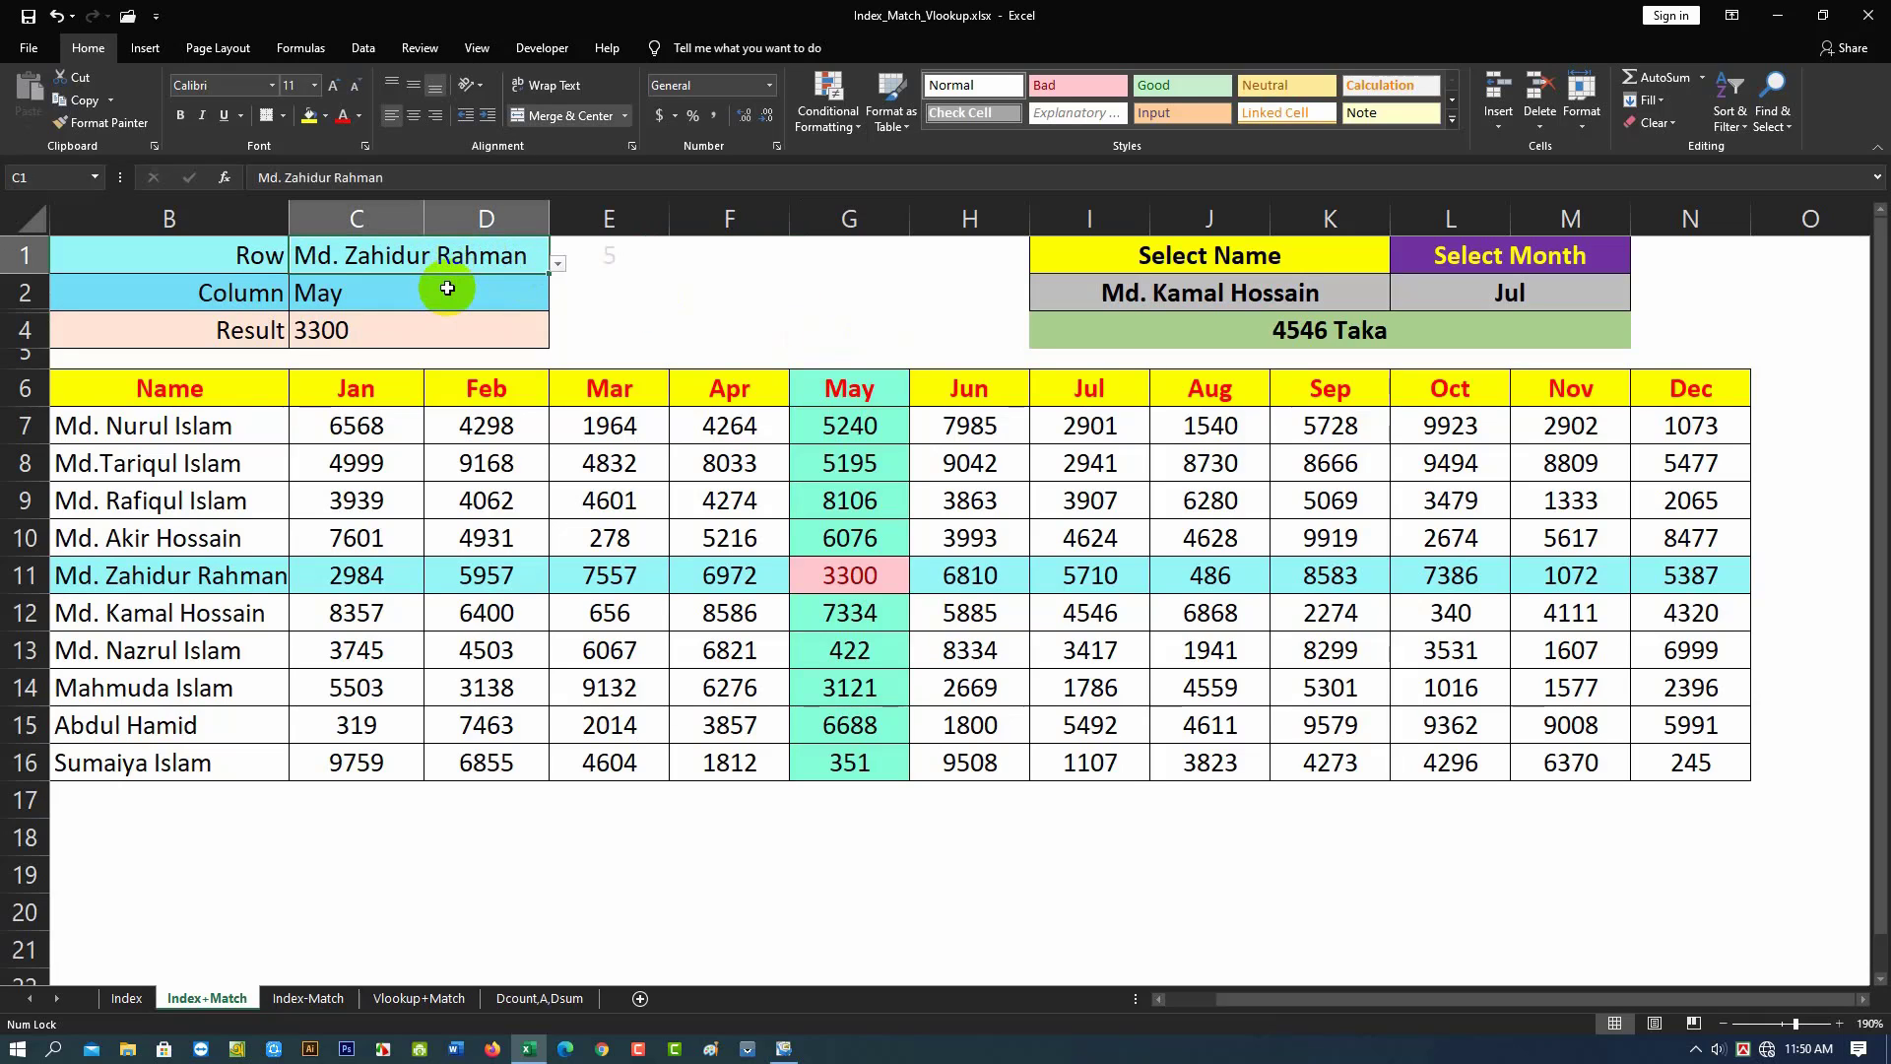
click(410, 298)
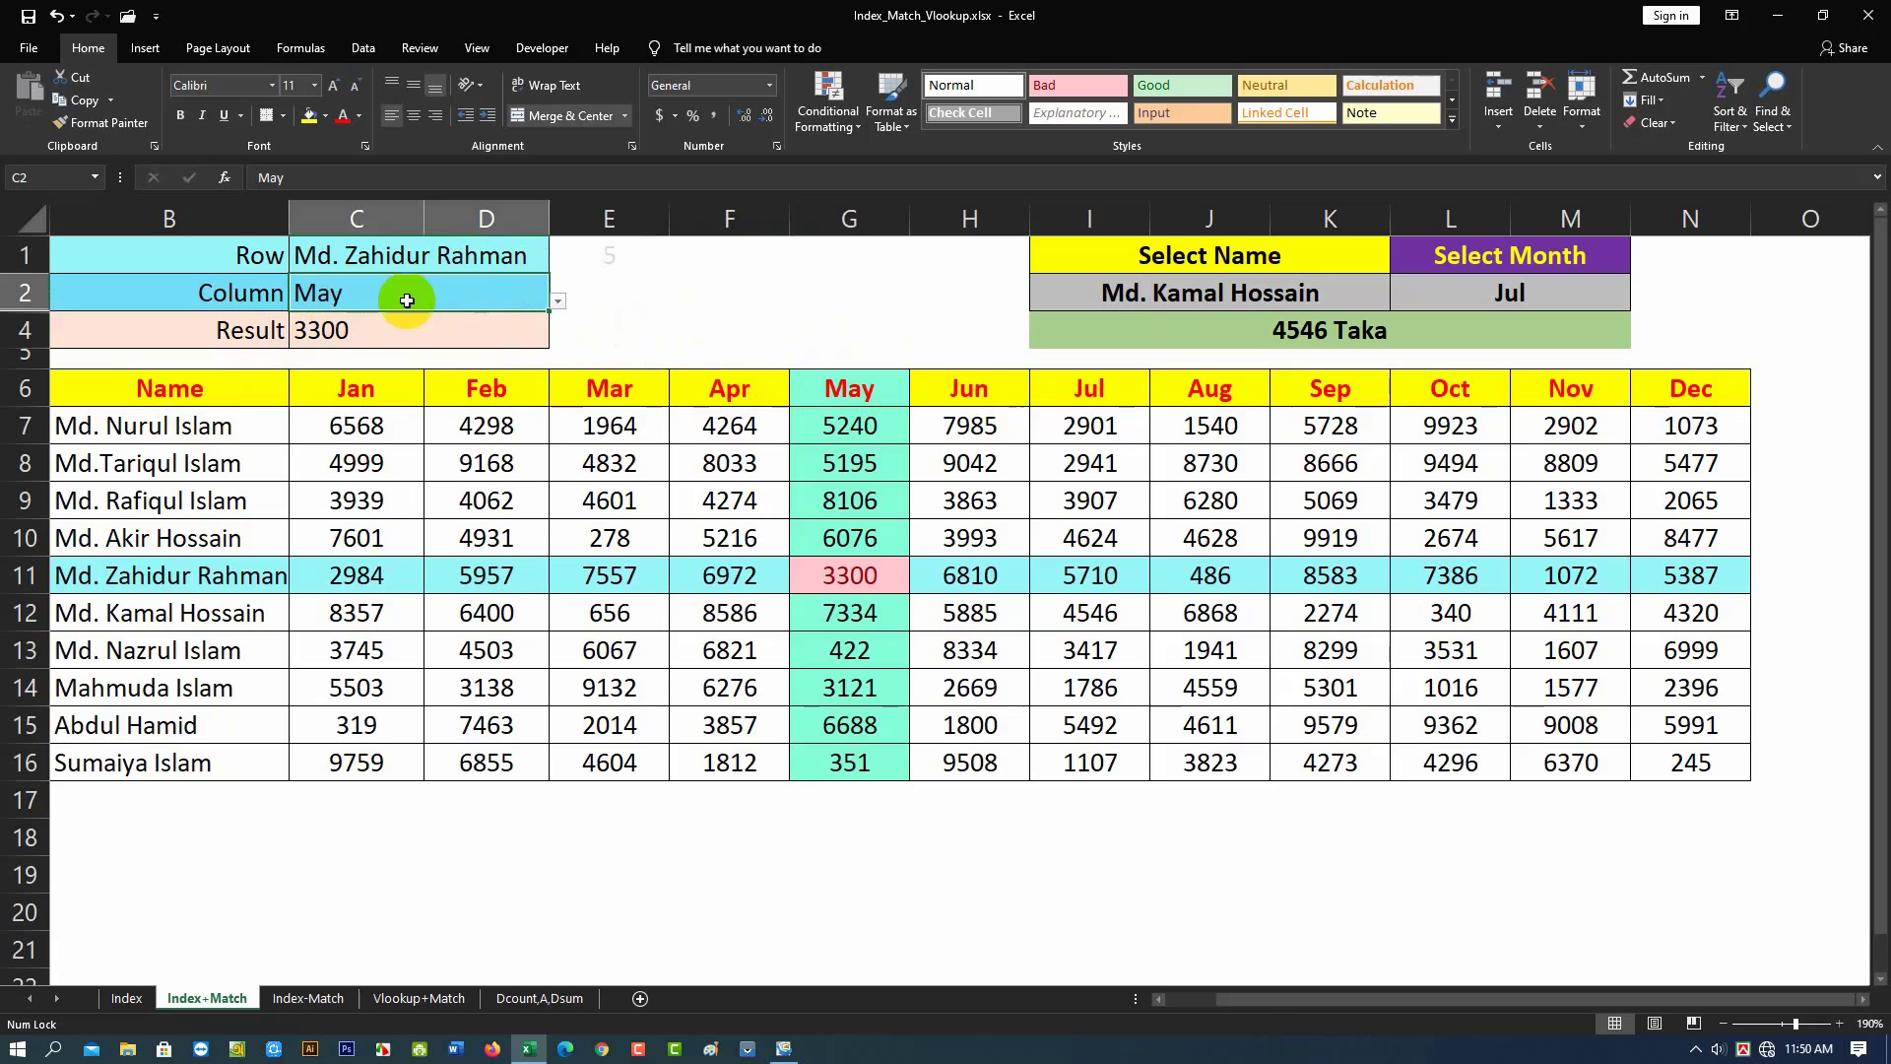
Add list data validation to cell F1 with =$B$7:$B$16 as the source, and check the names in its drop-down
click(767, 266)
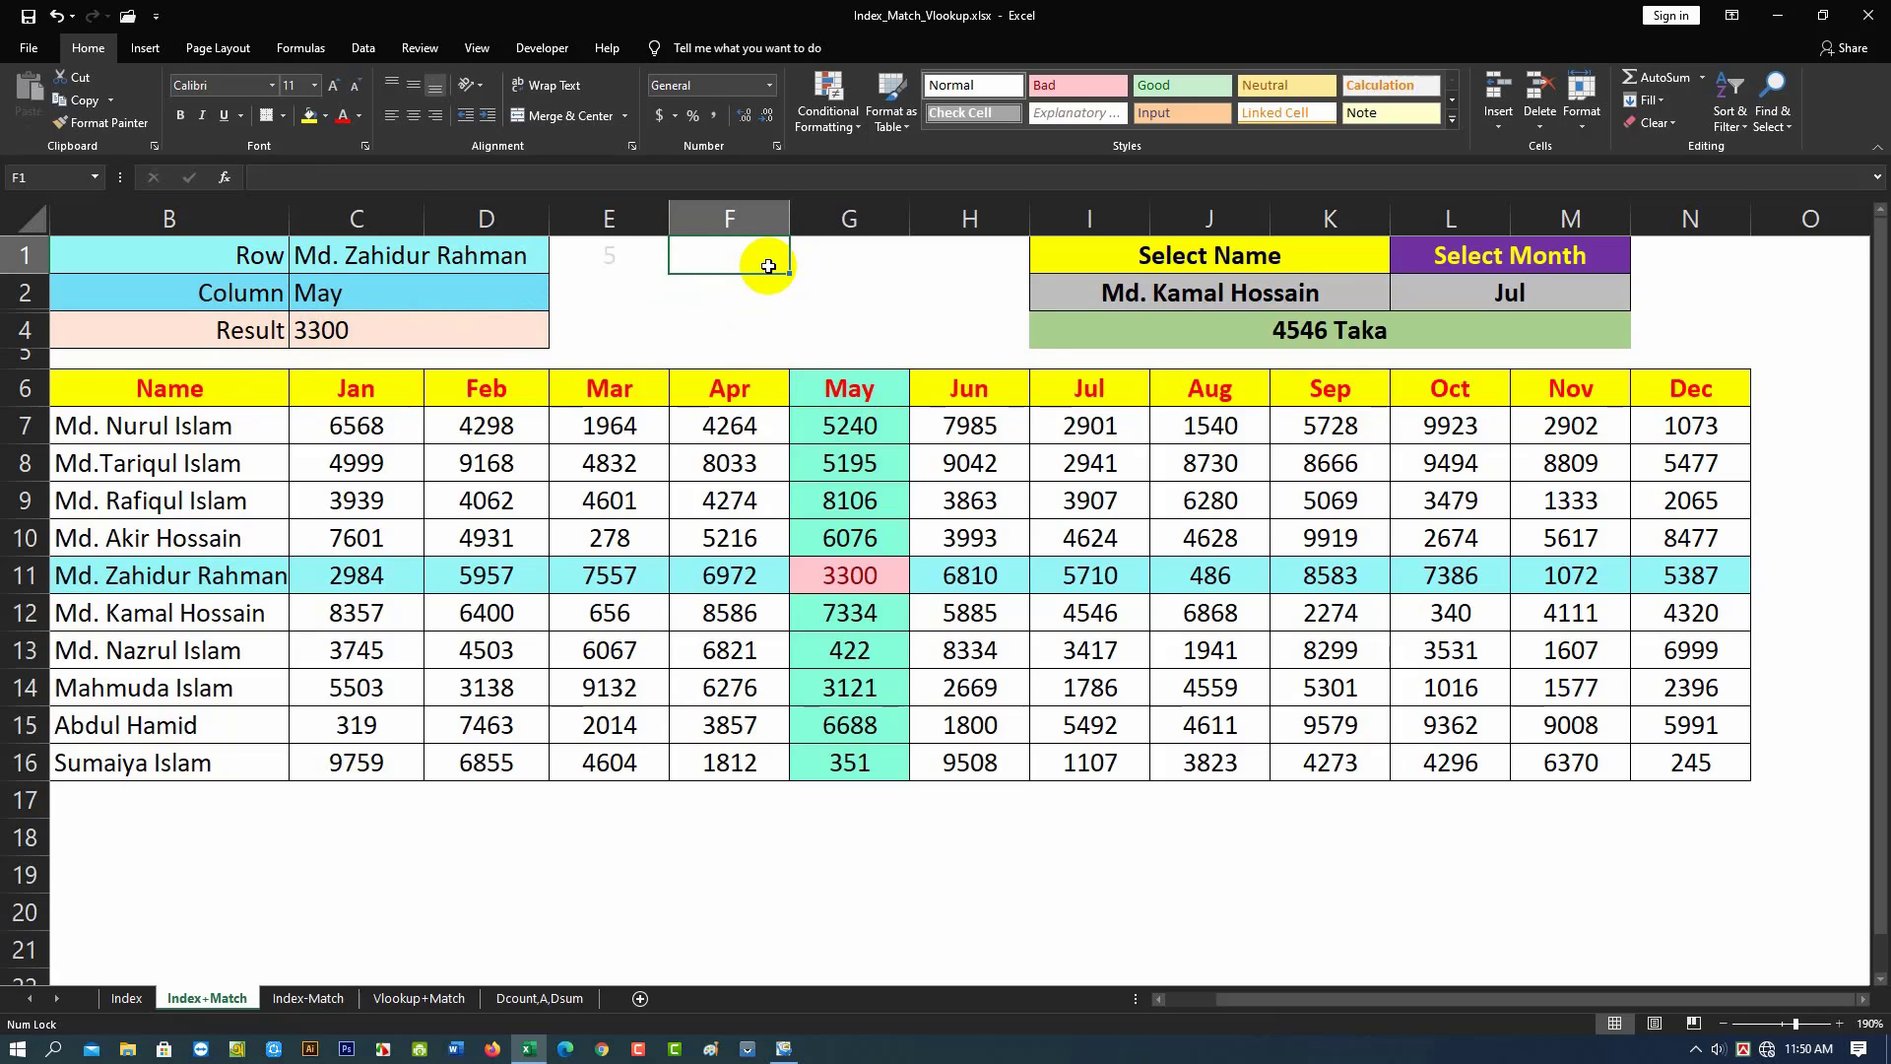
click(374, 54)
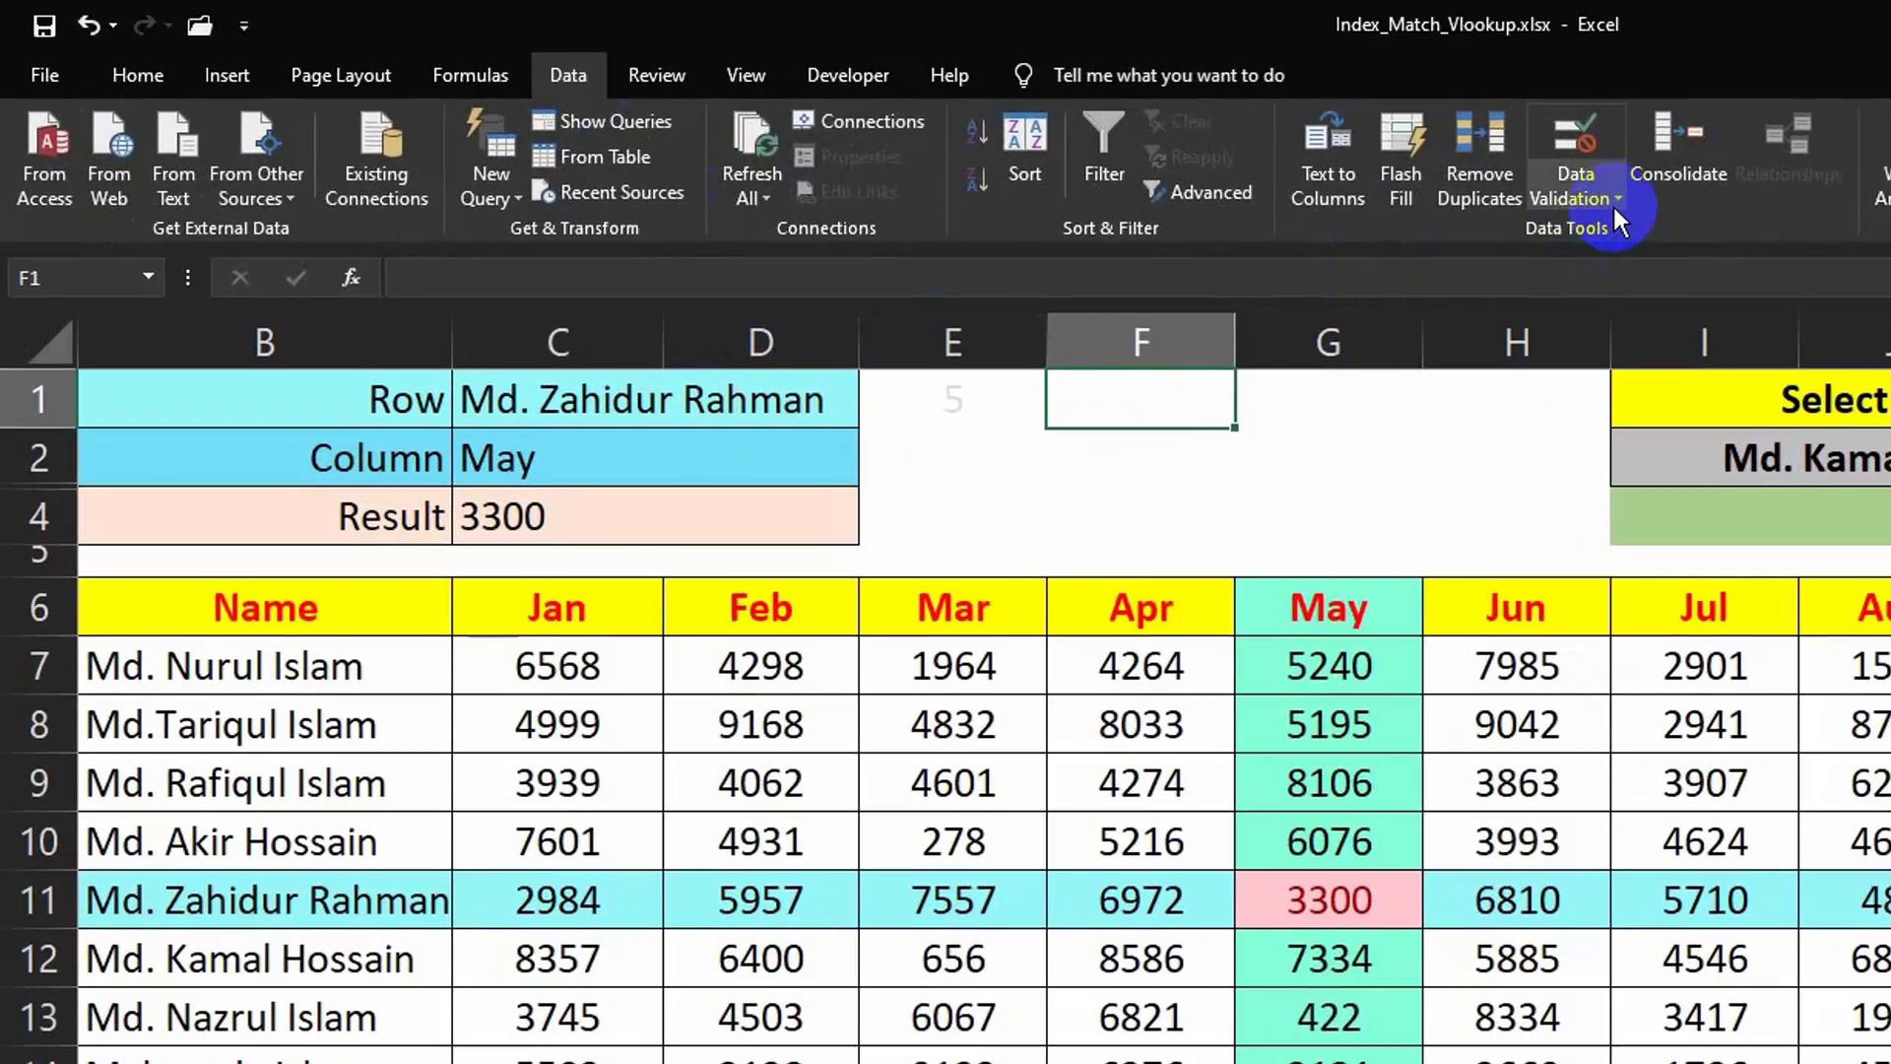
click(1031, 128)
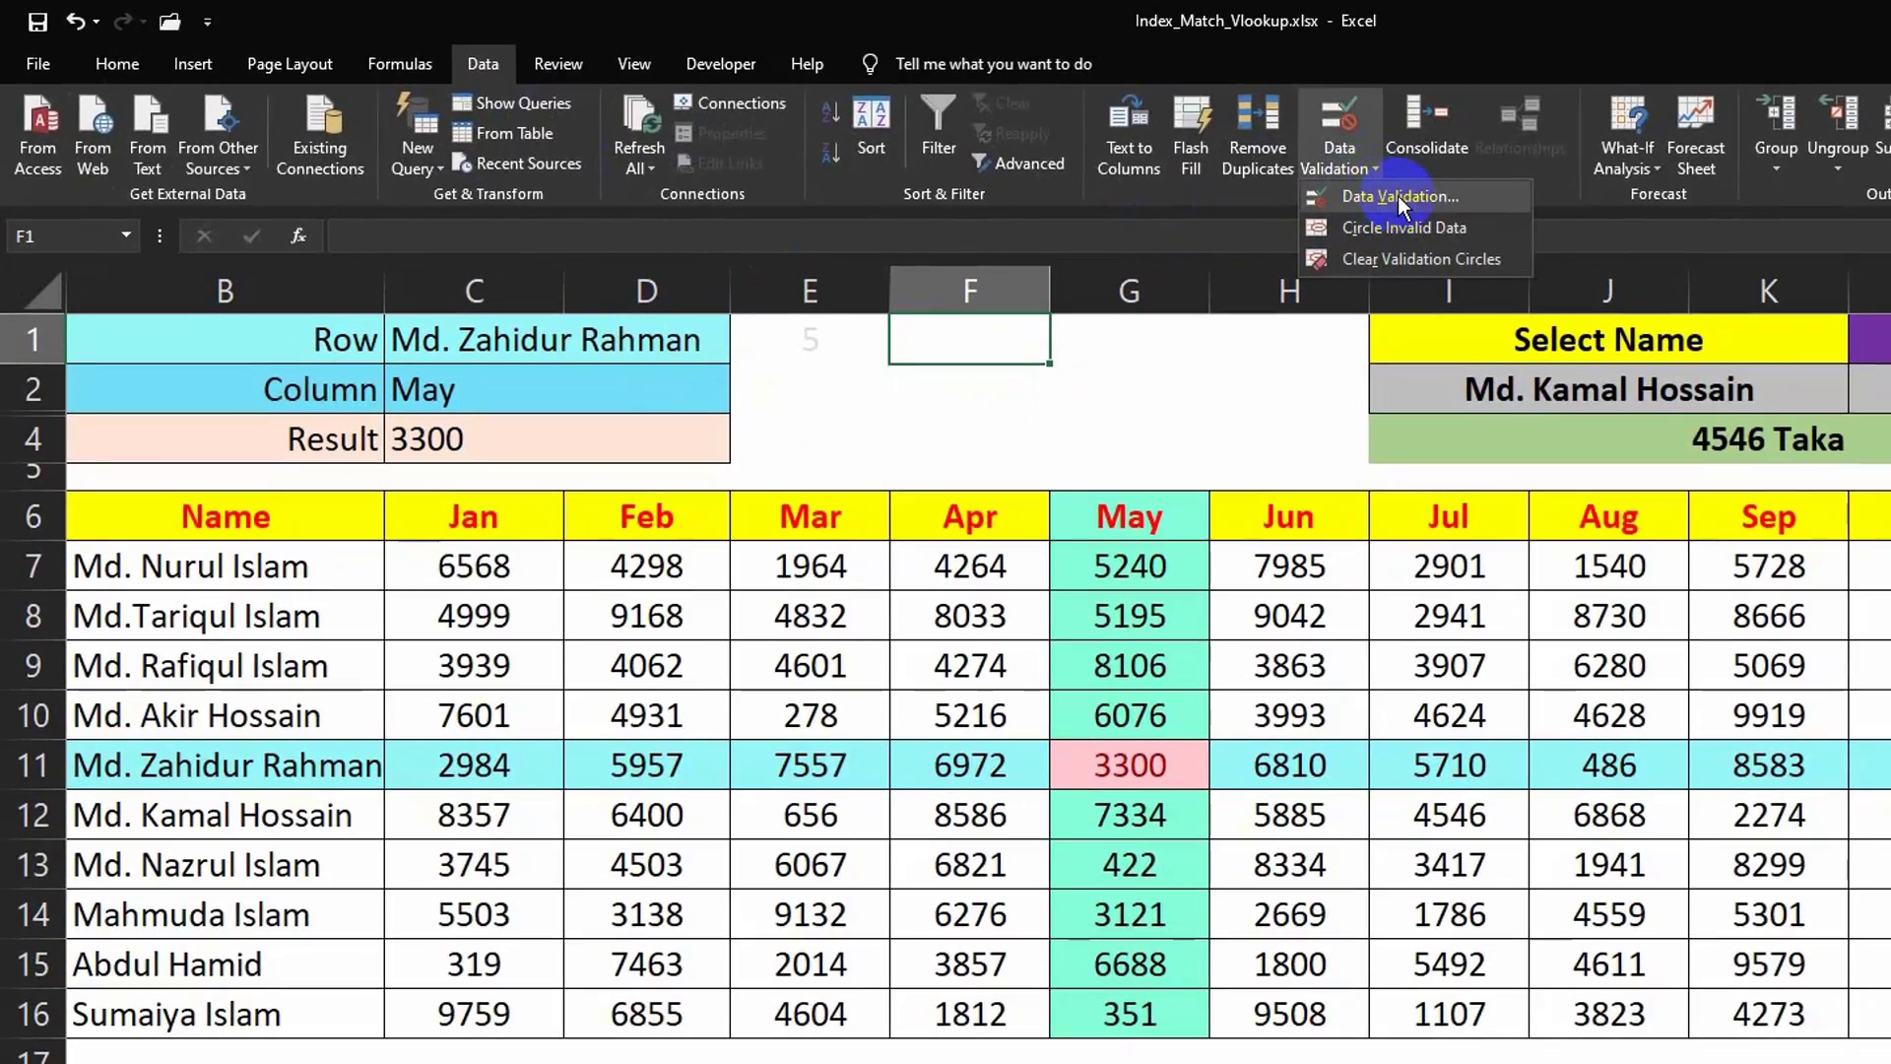
click(1585, 224)
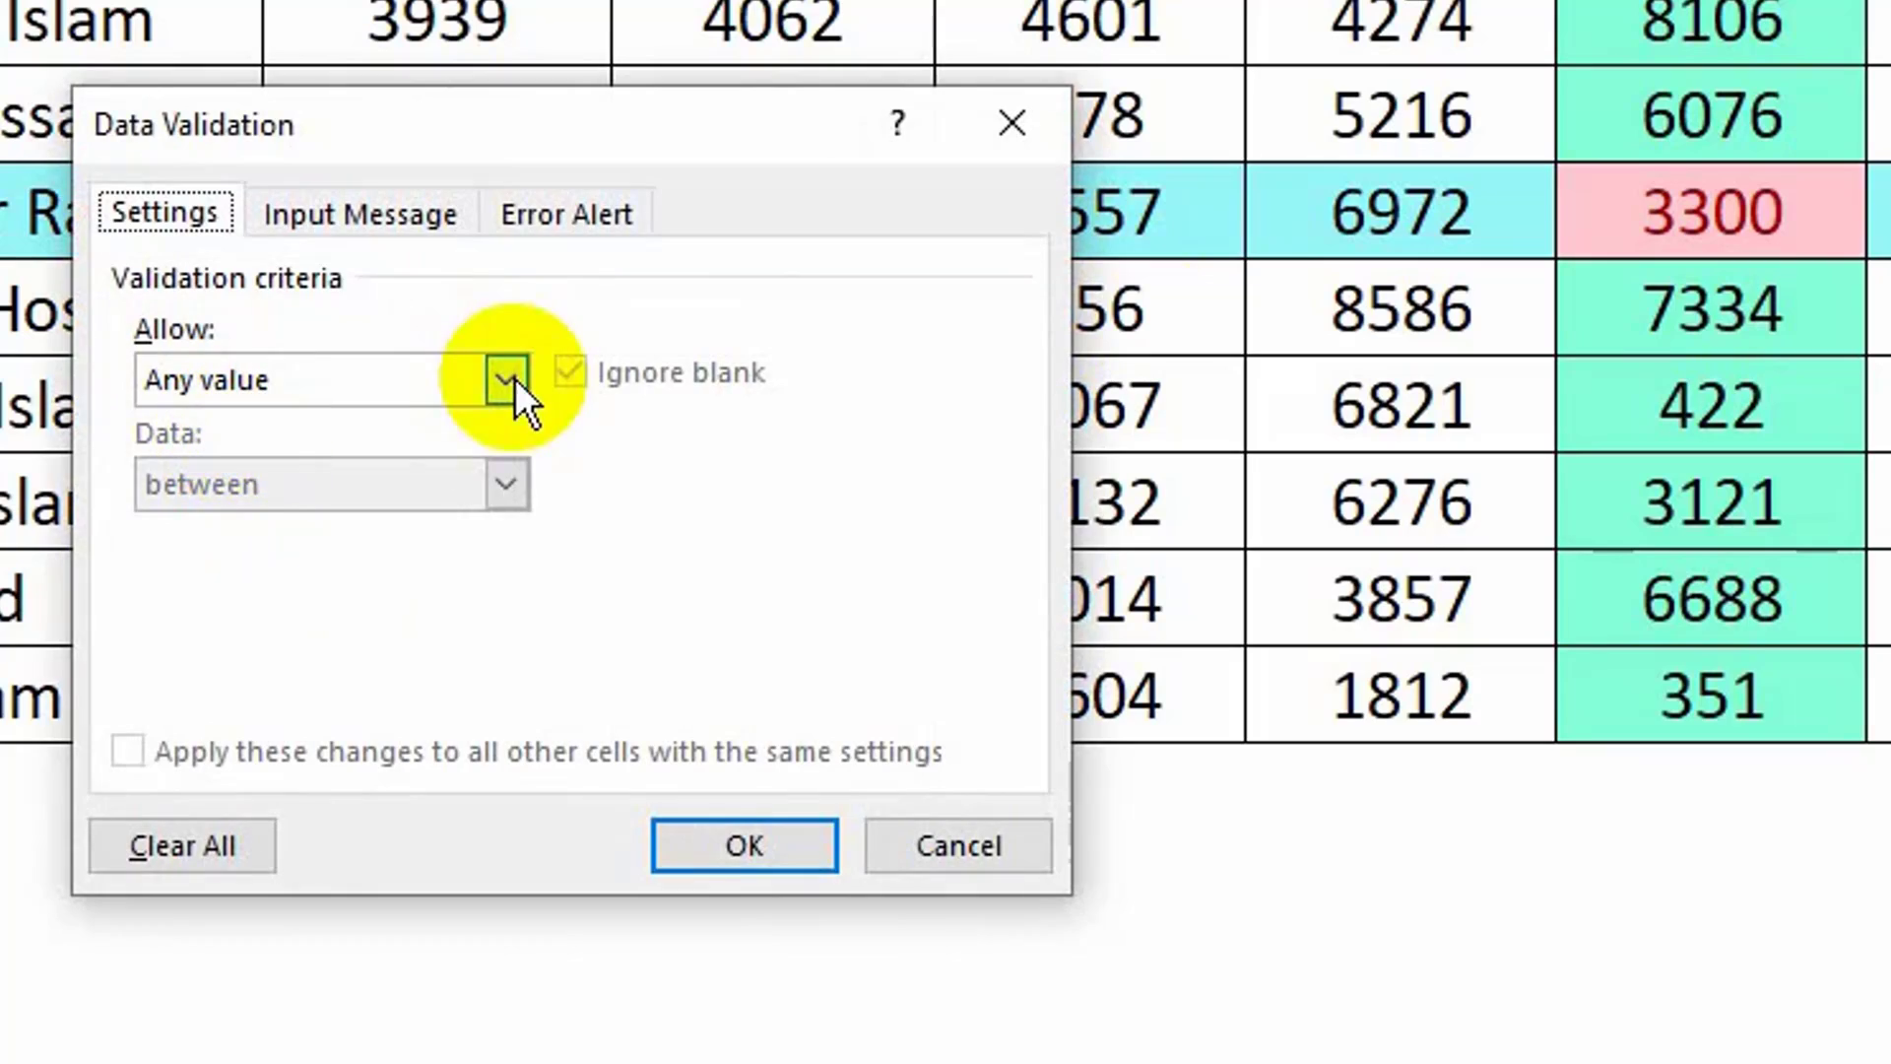
click(506, 506)
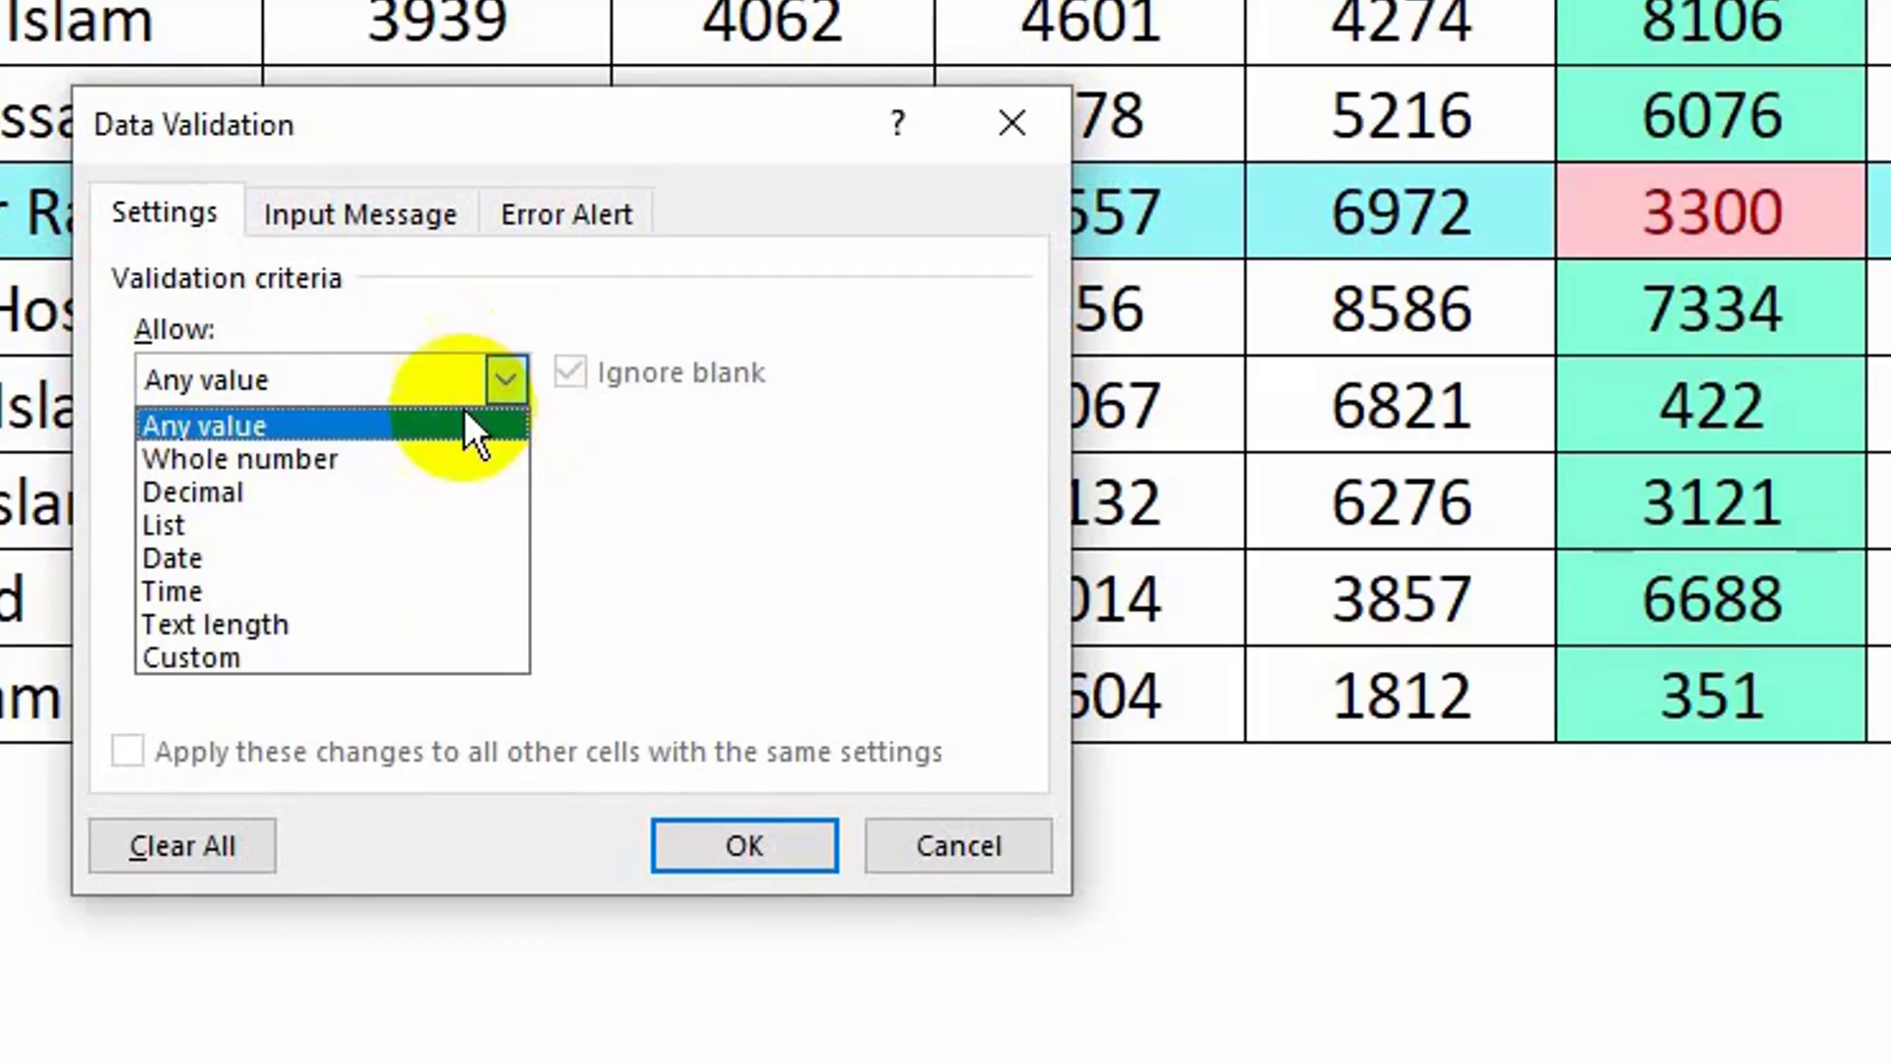
click(246, 523)
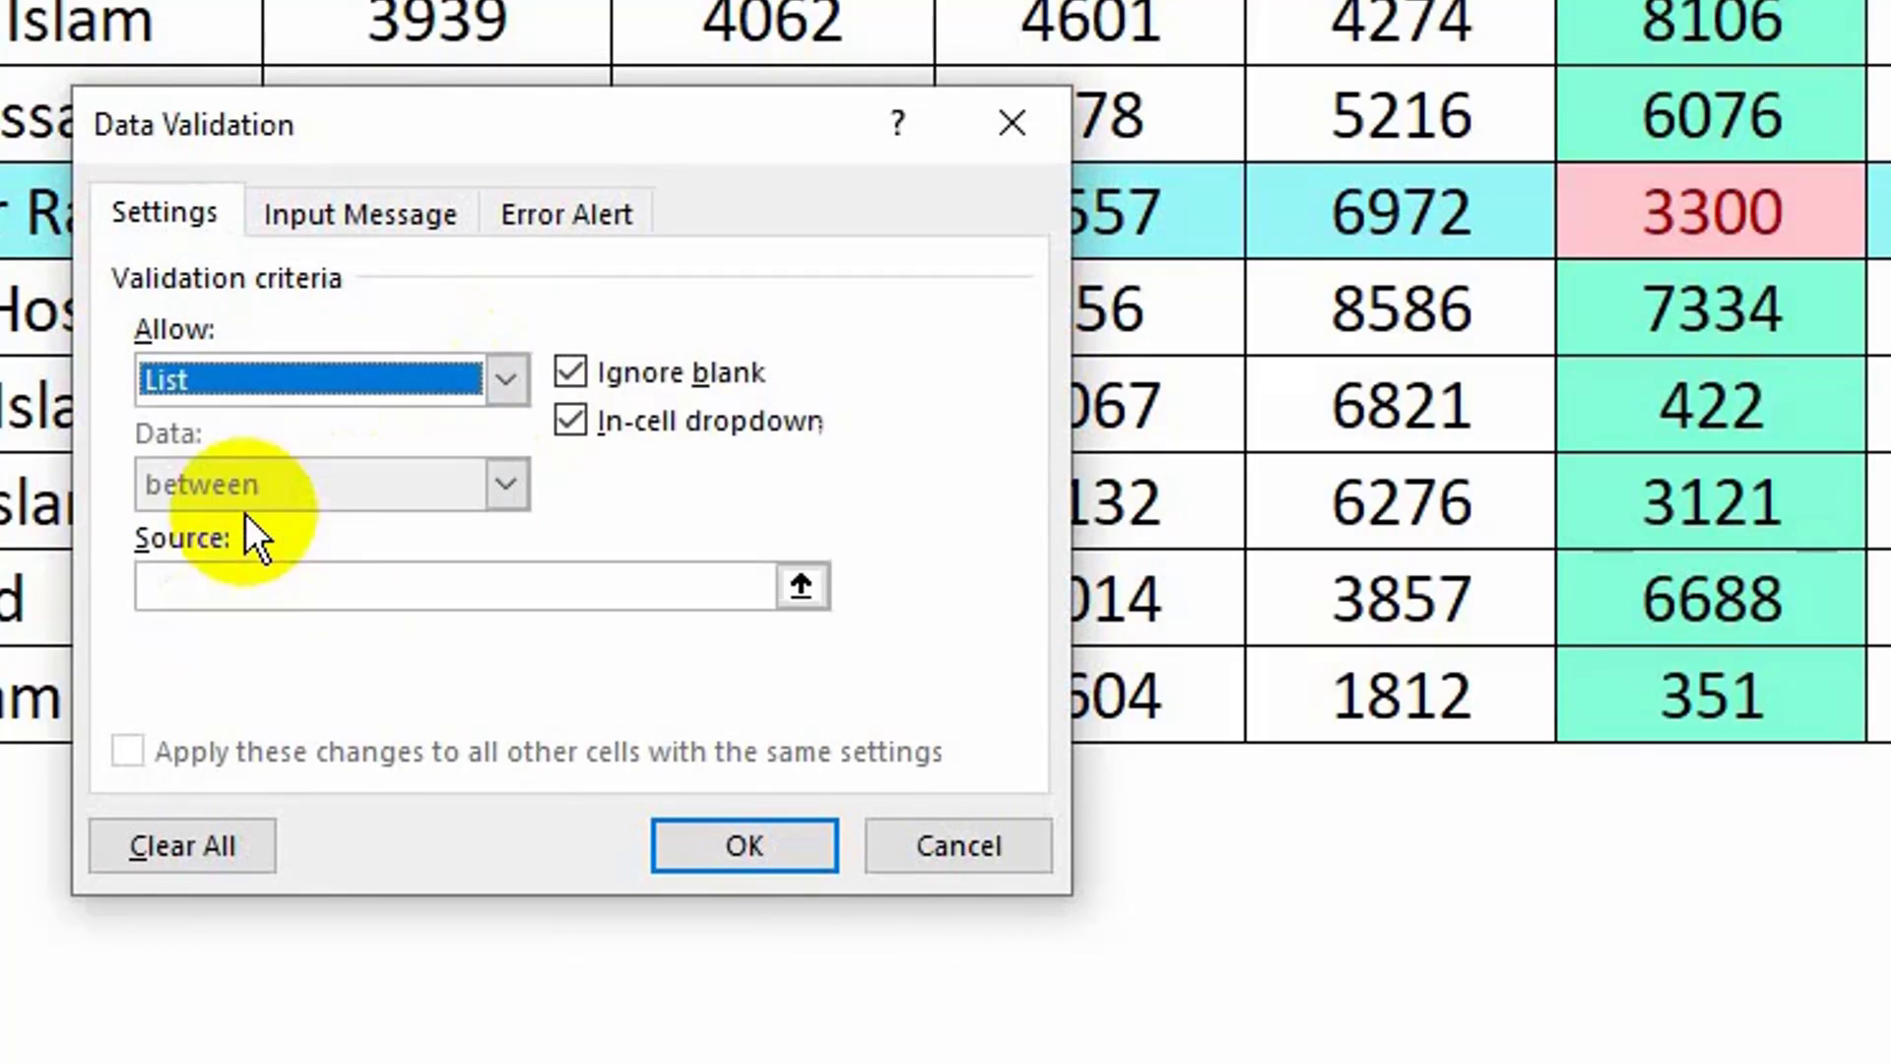
click(216, 587)
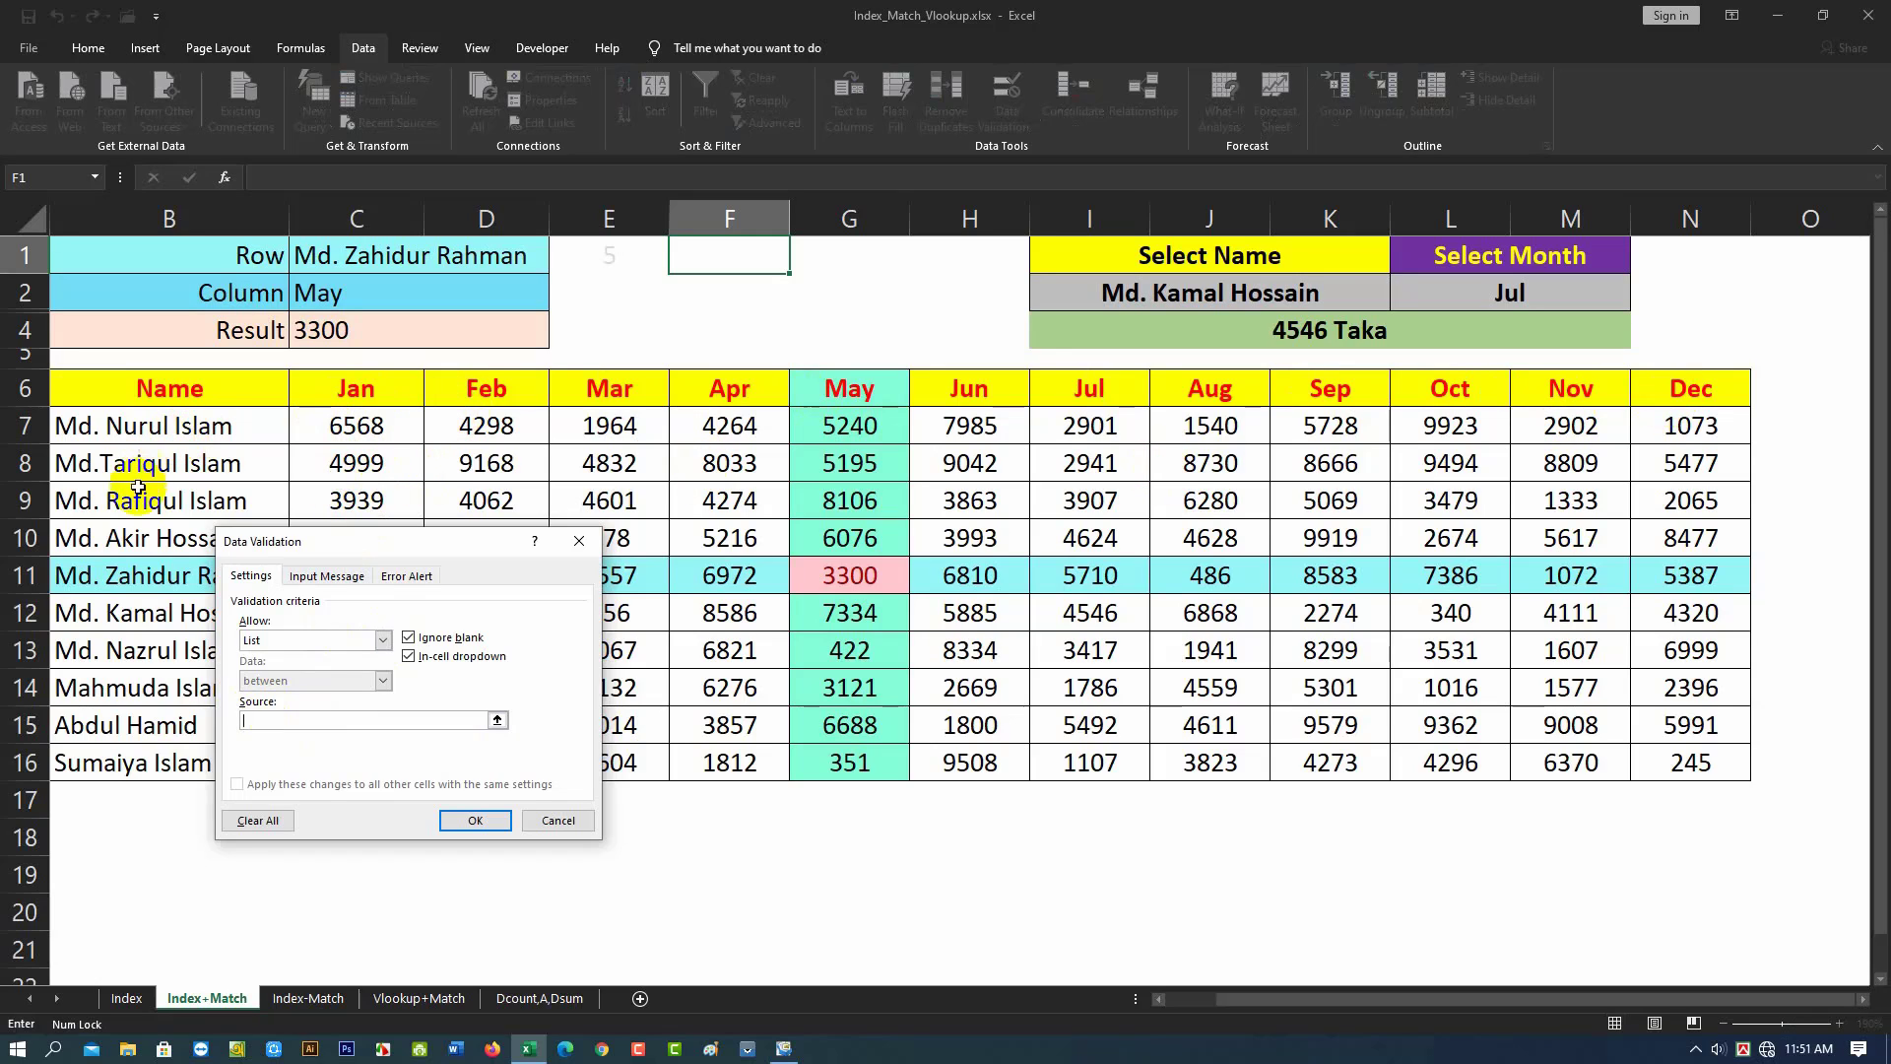
click(116, 437)
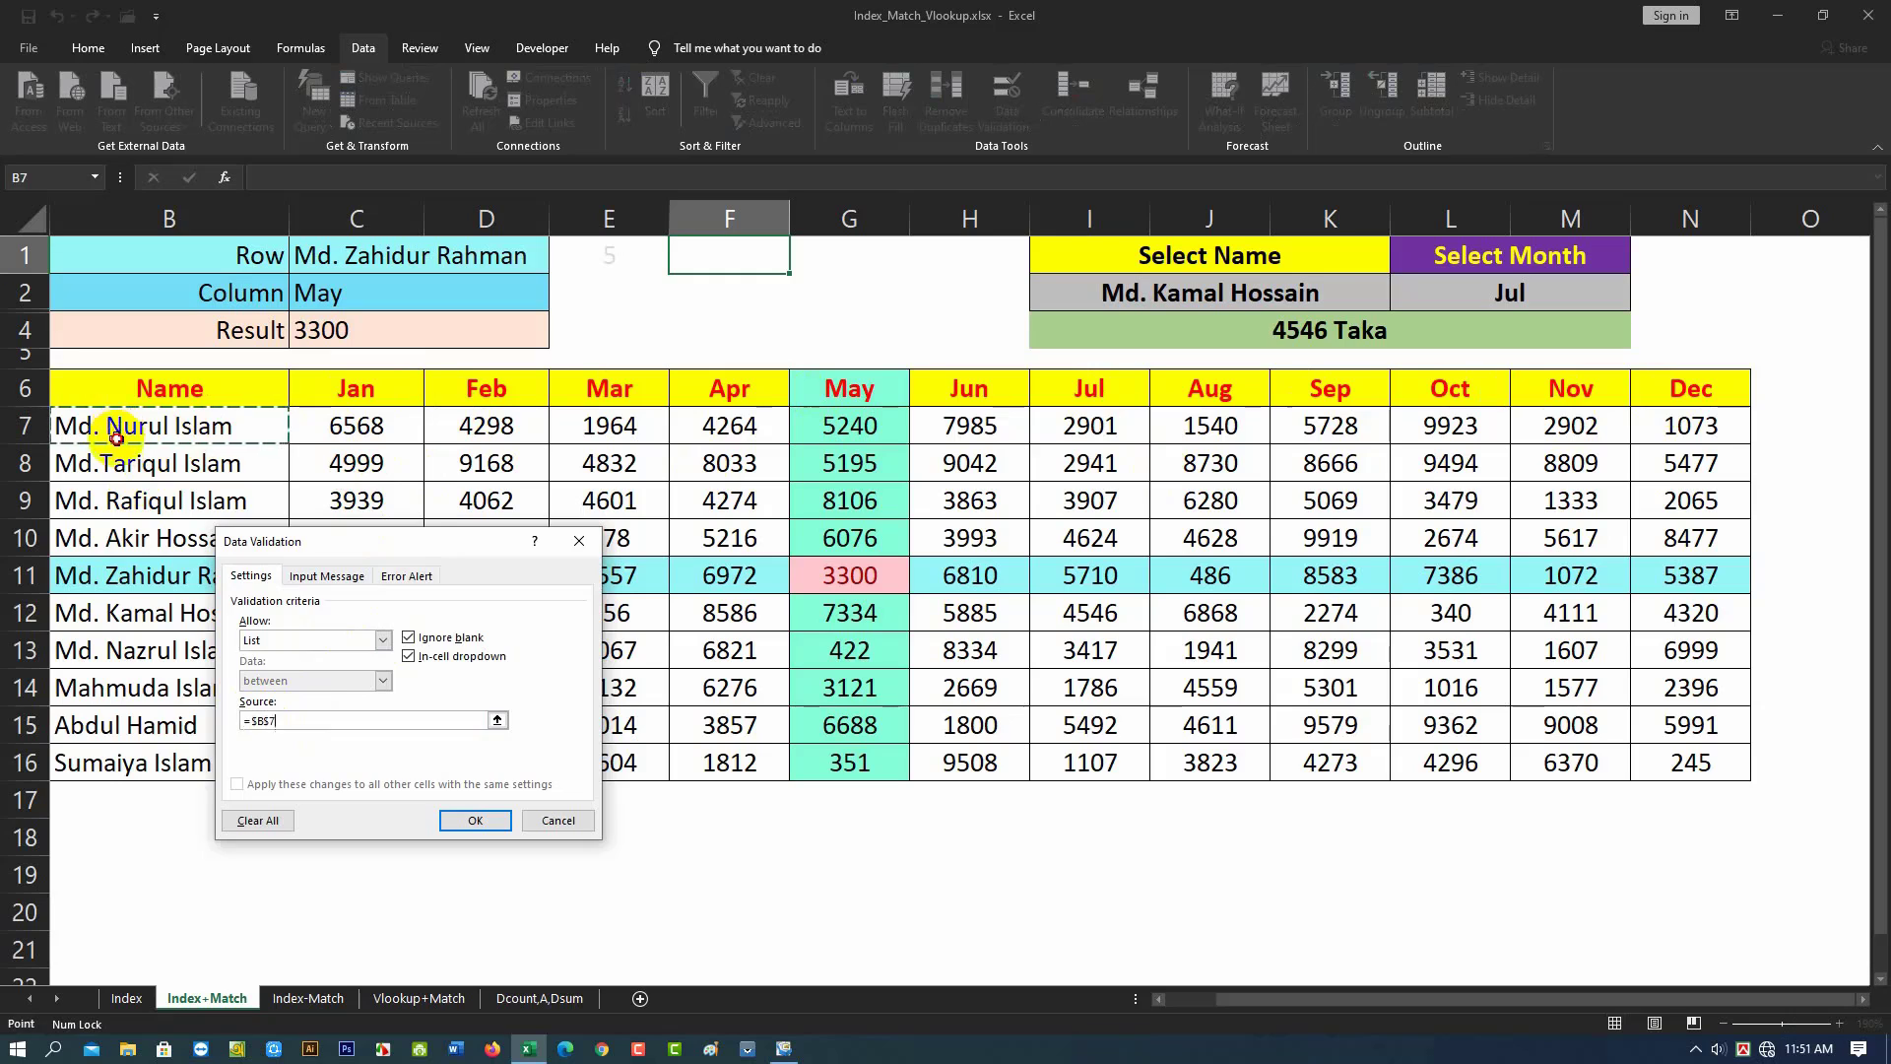
drag(116, 437, 123, 761)
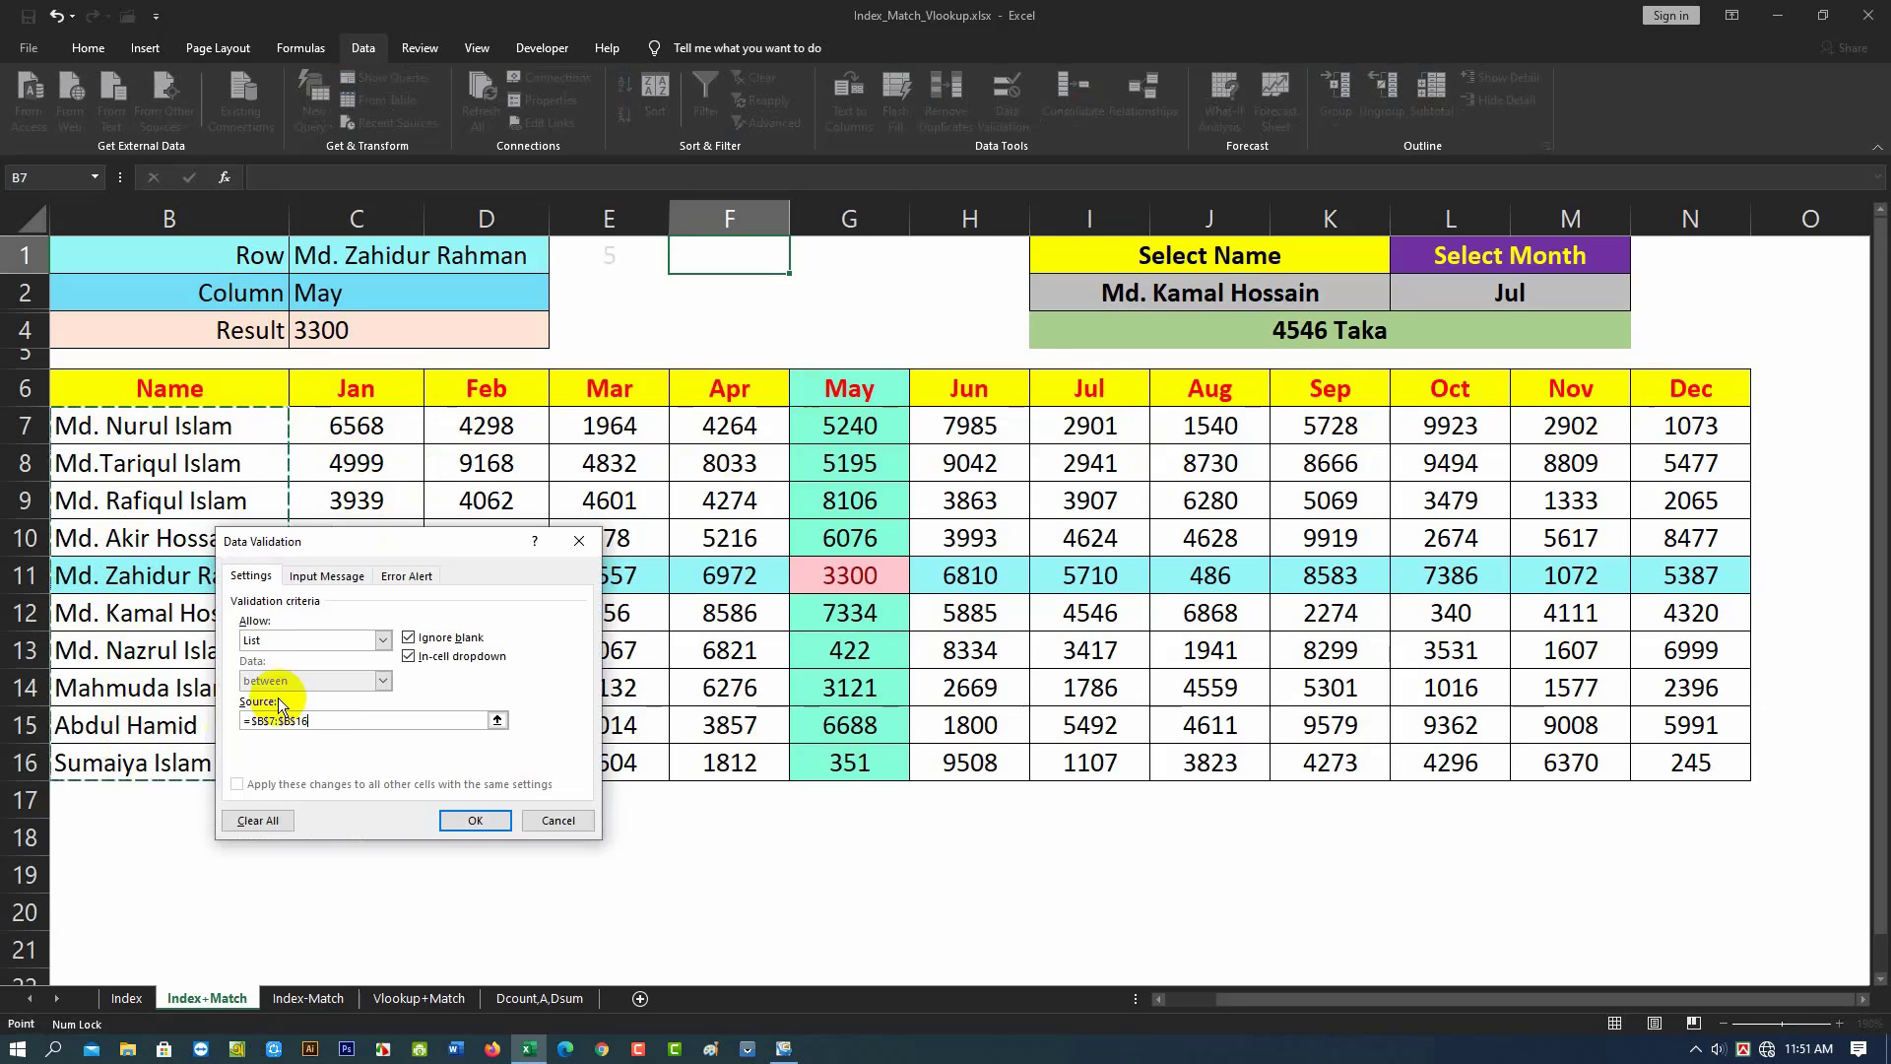
click(488, 828)
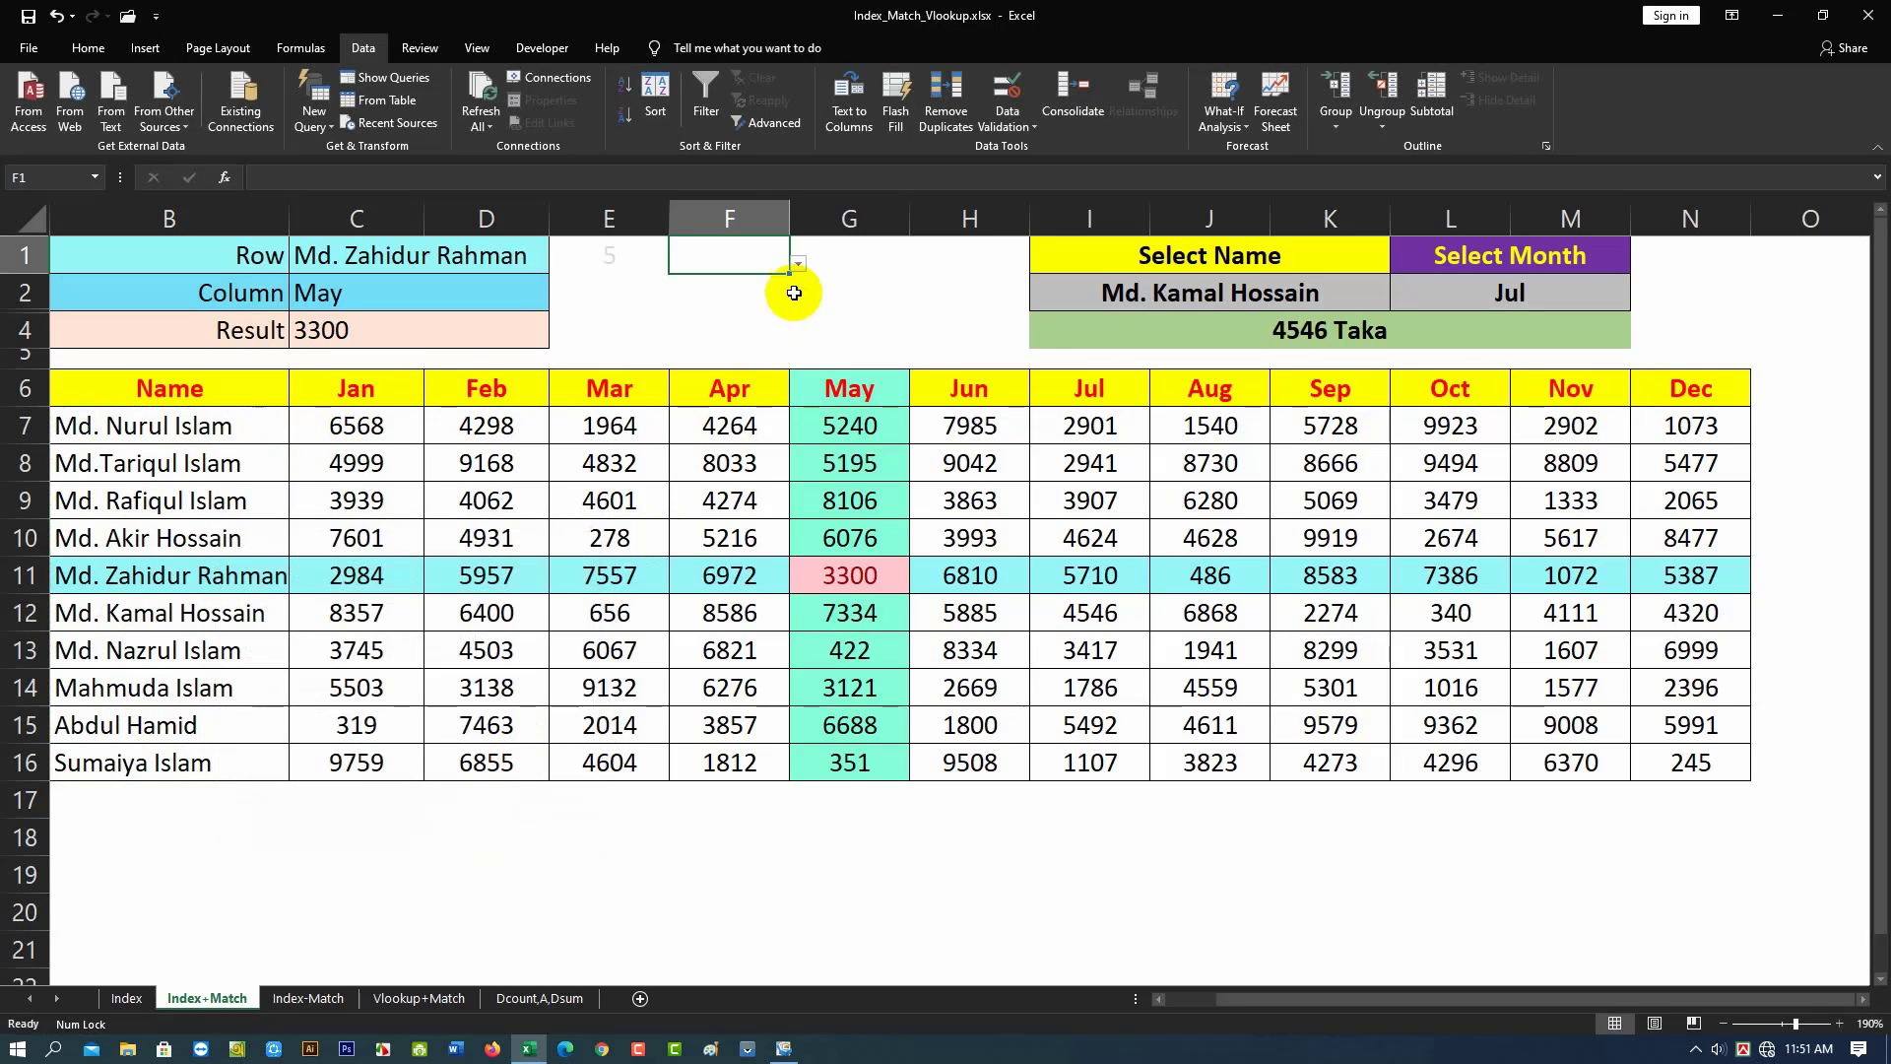
click(799, 263)
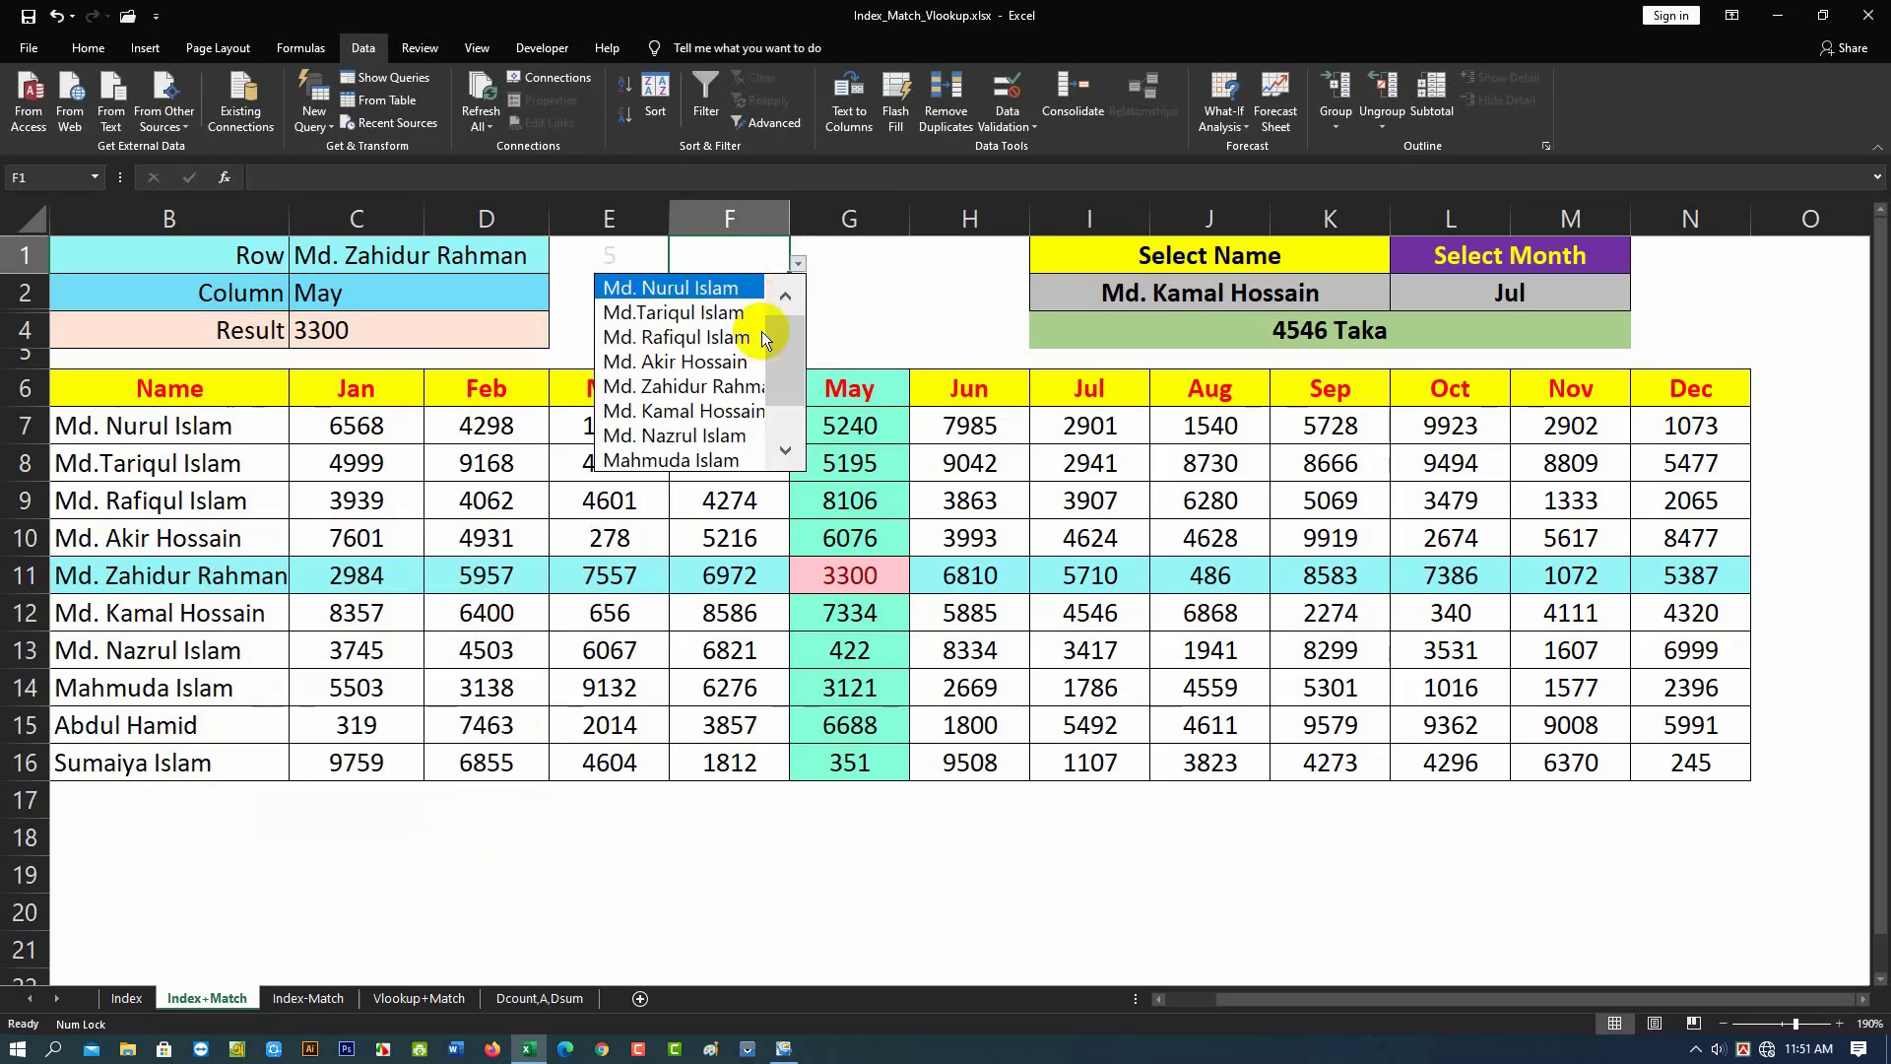
click(863, 291)
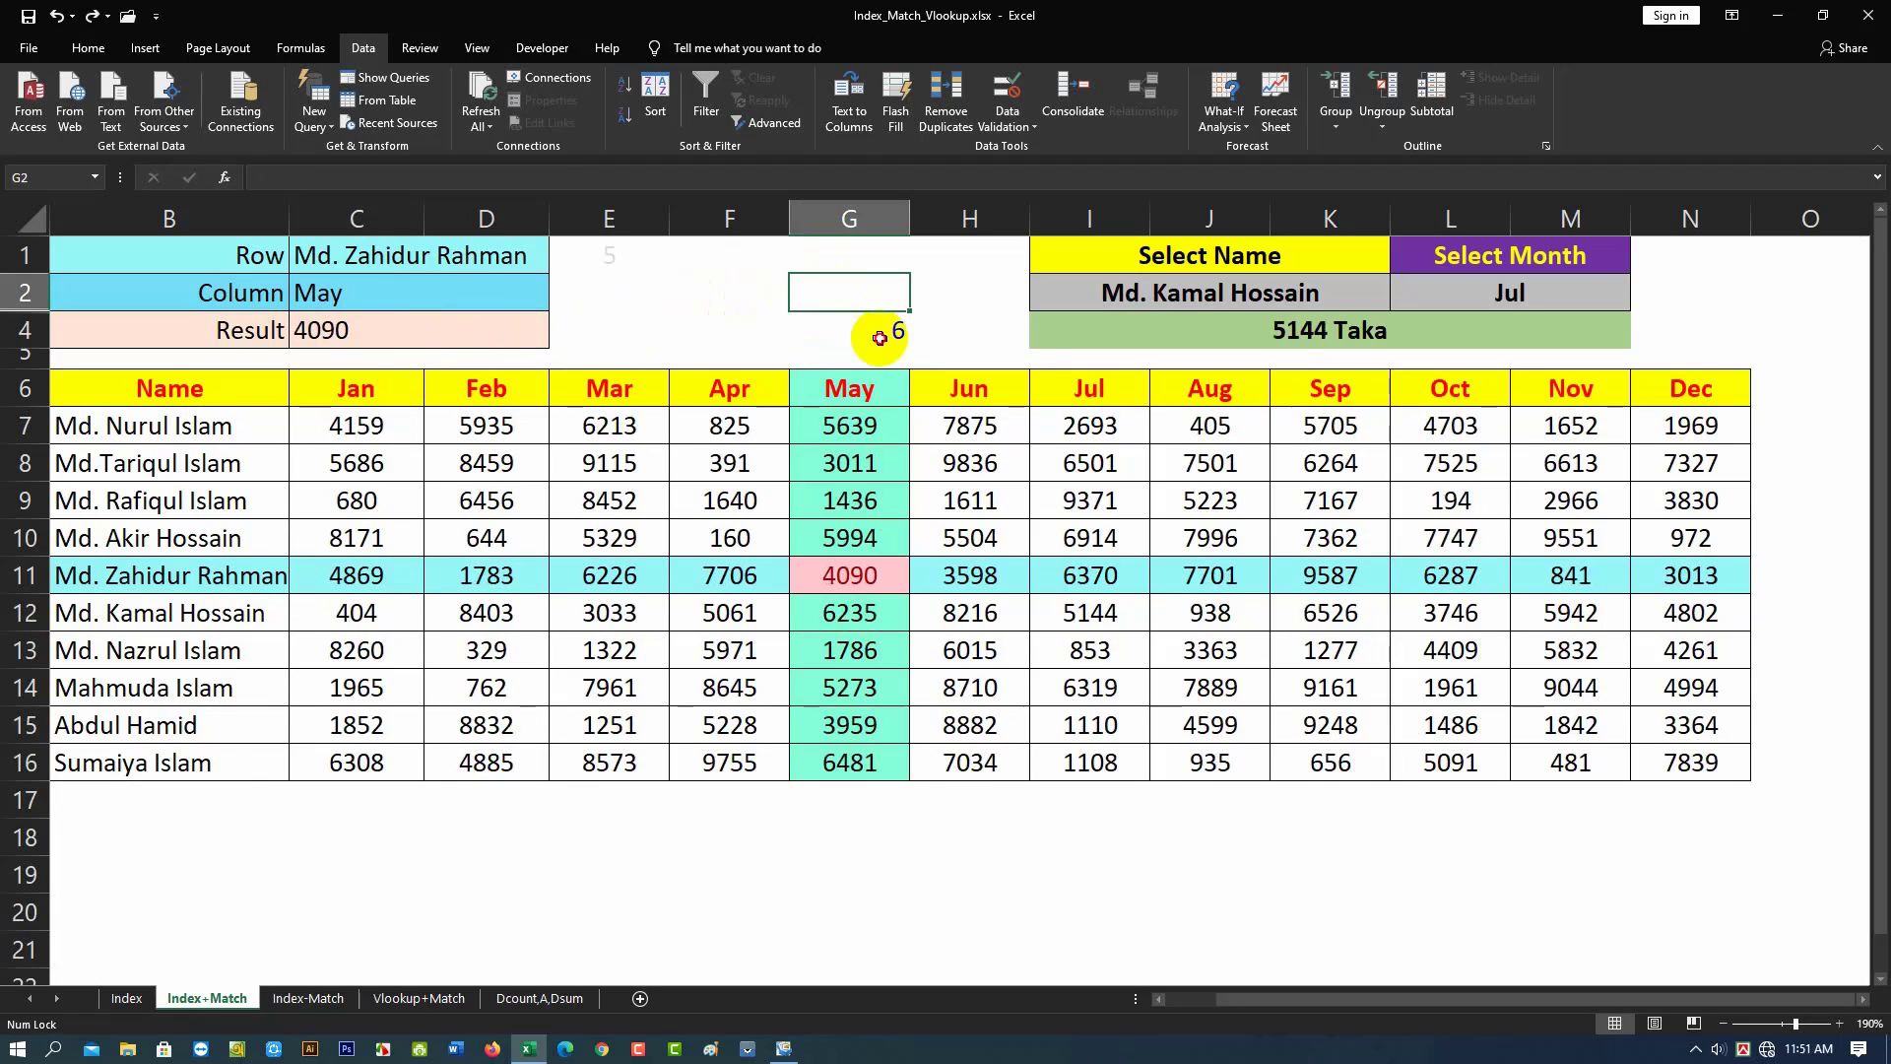
Clear the MATCH formula from cell G4
click(819, 328)
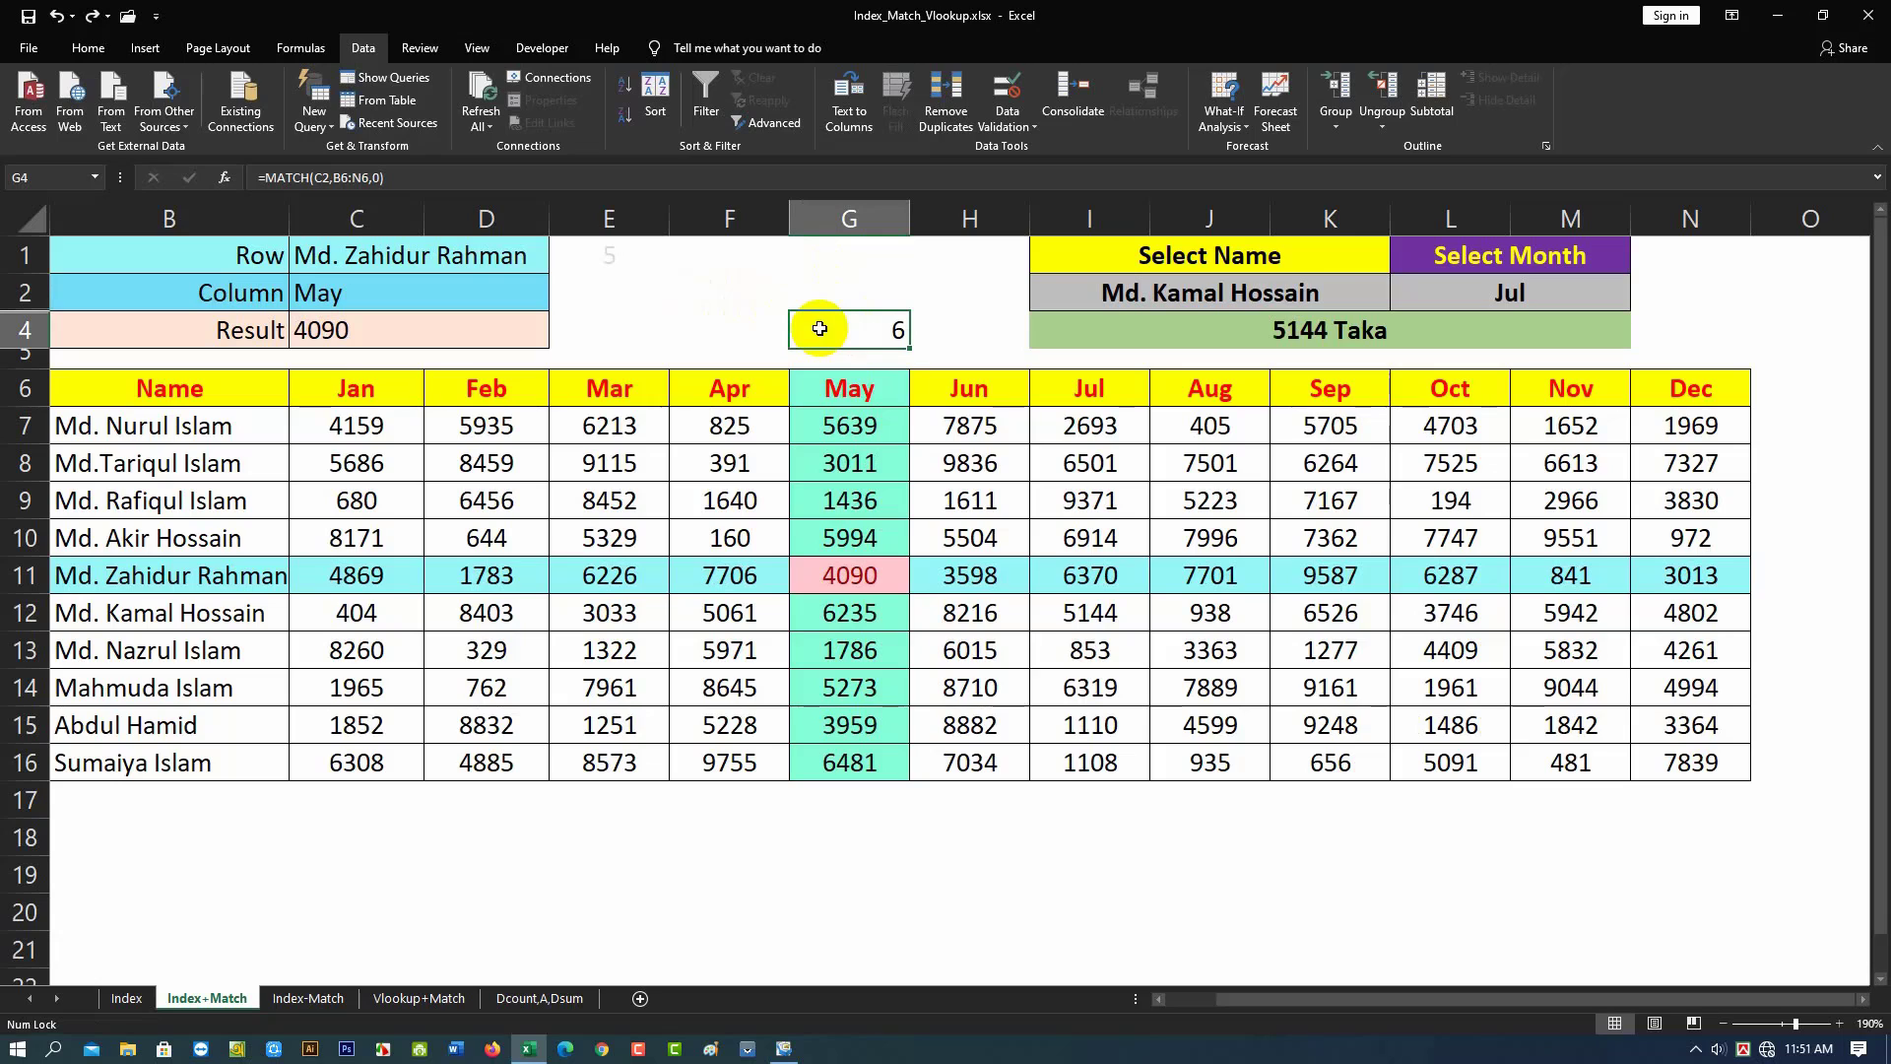
key(Delete)
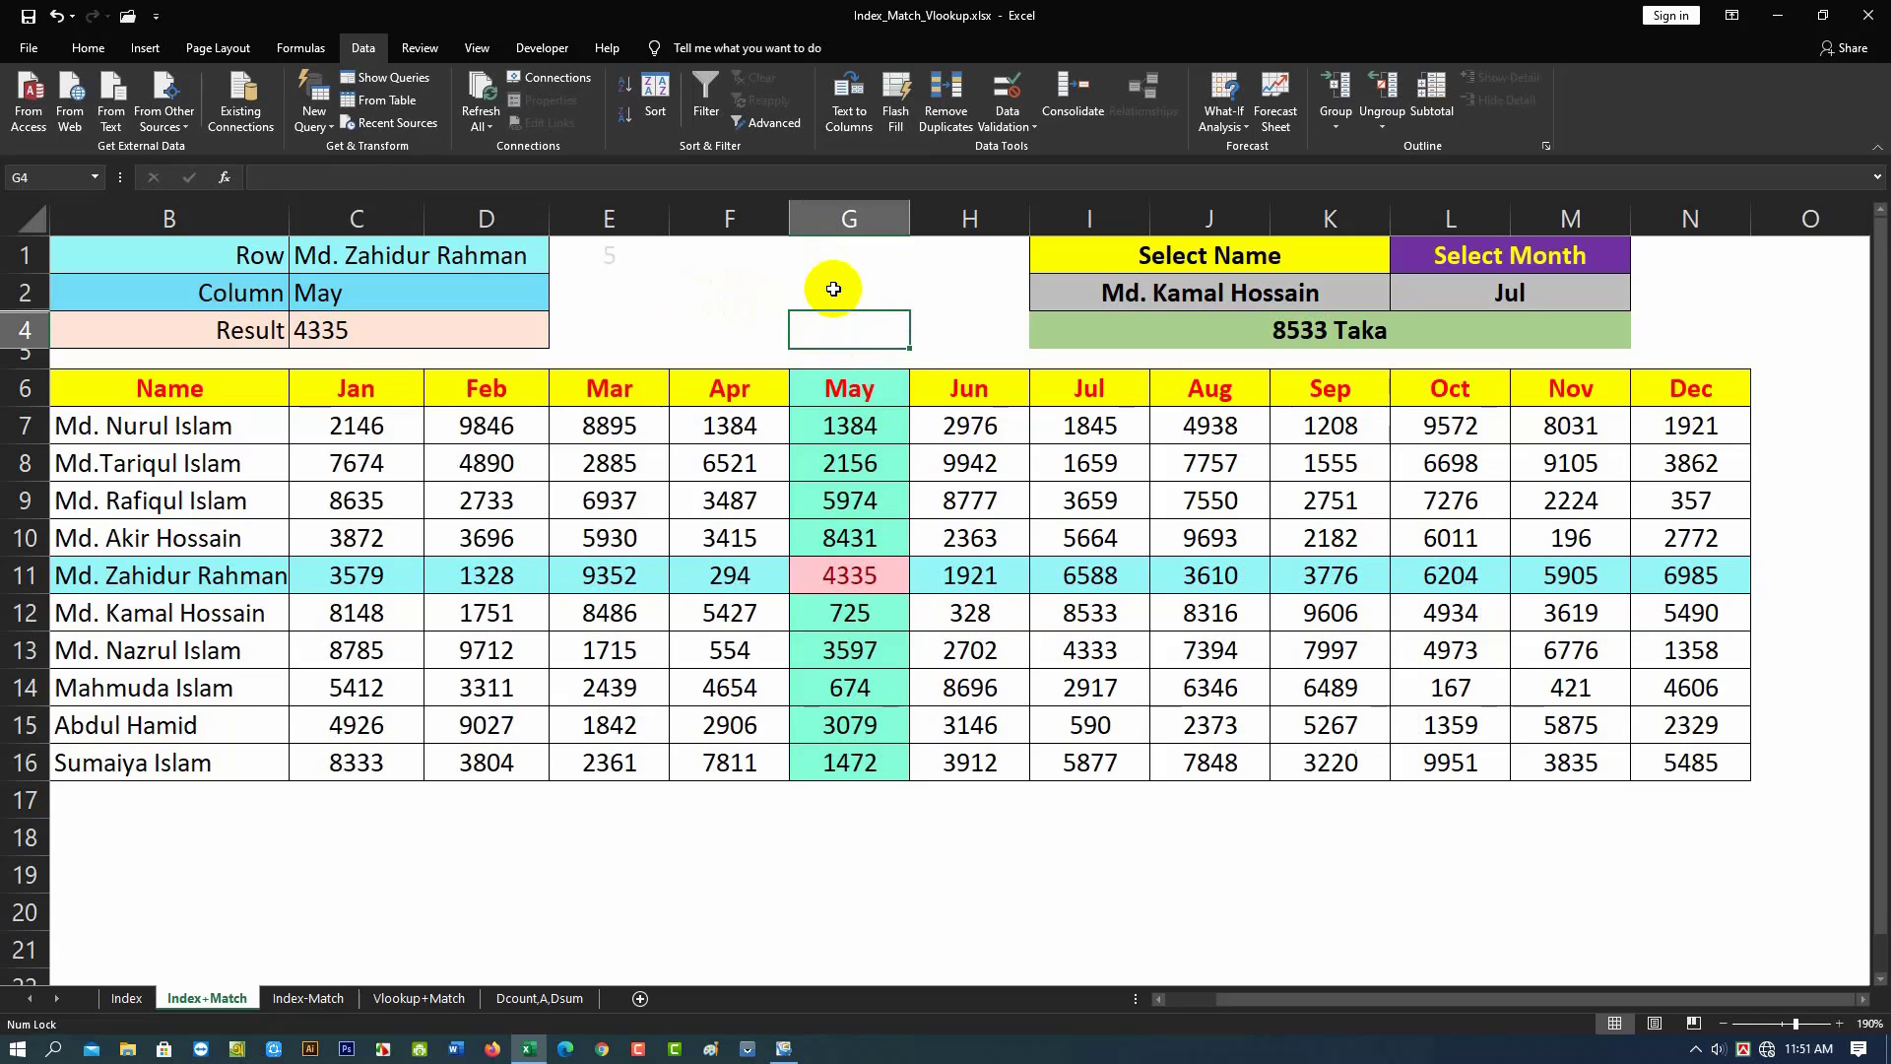
click(833, 288)
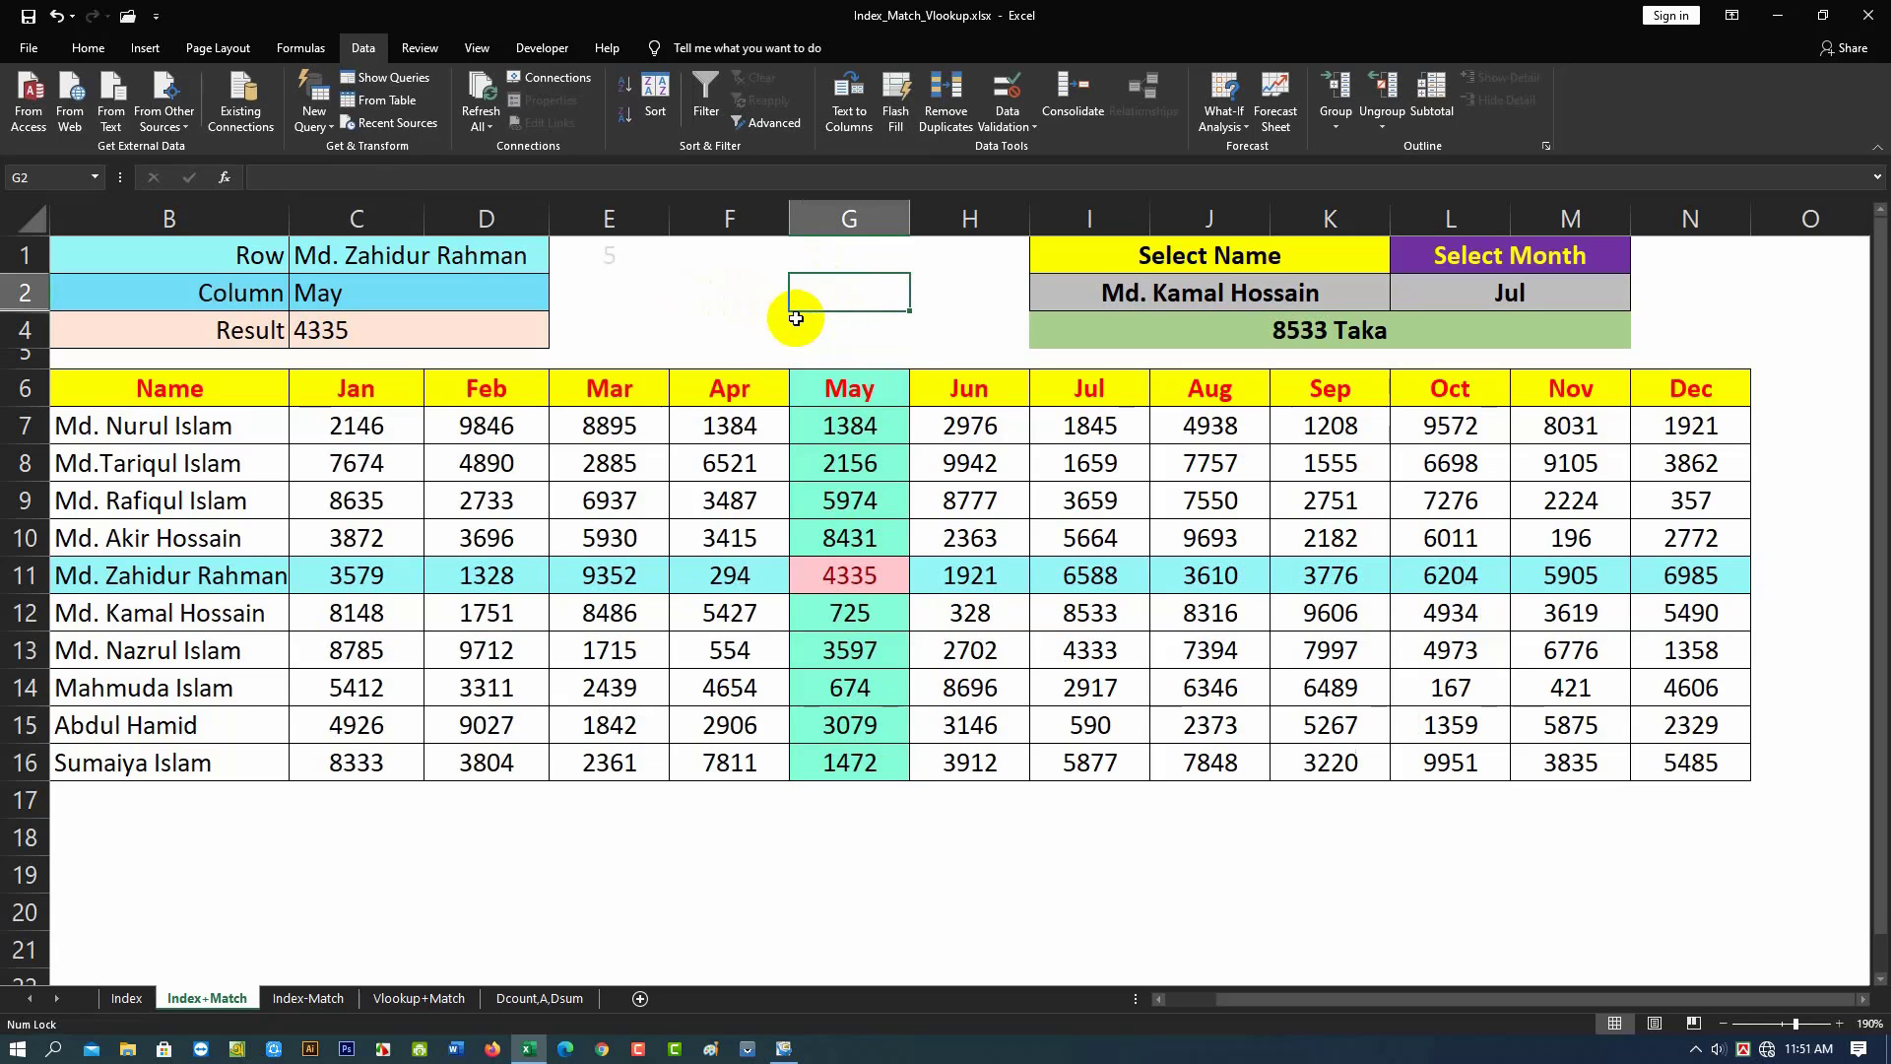
Replace the formula in result cell C4 with the start of an INDEX formula using B7:N16 as the array
click(375, 332)
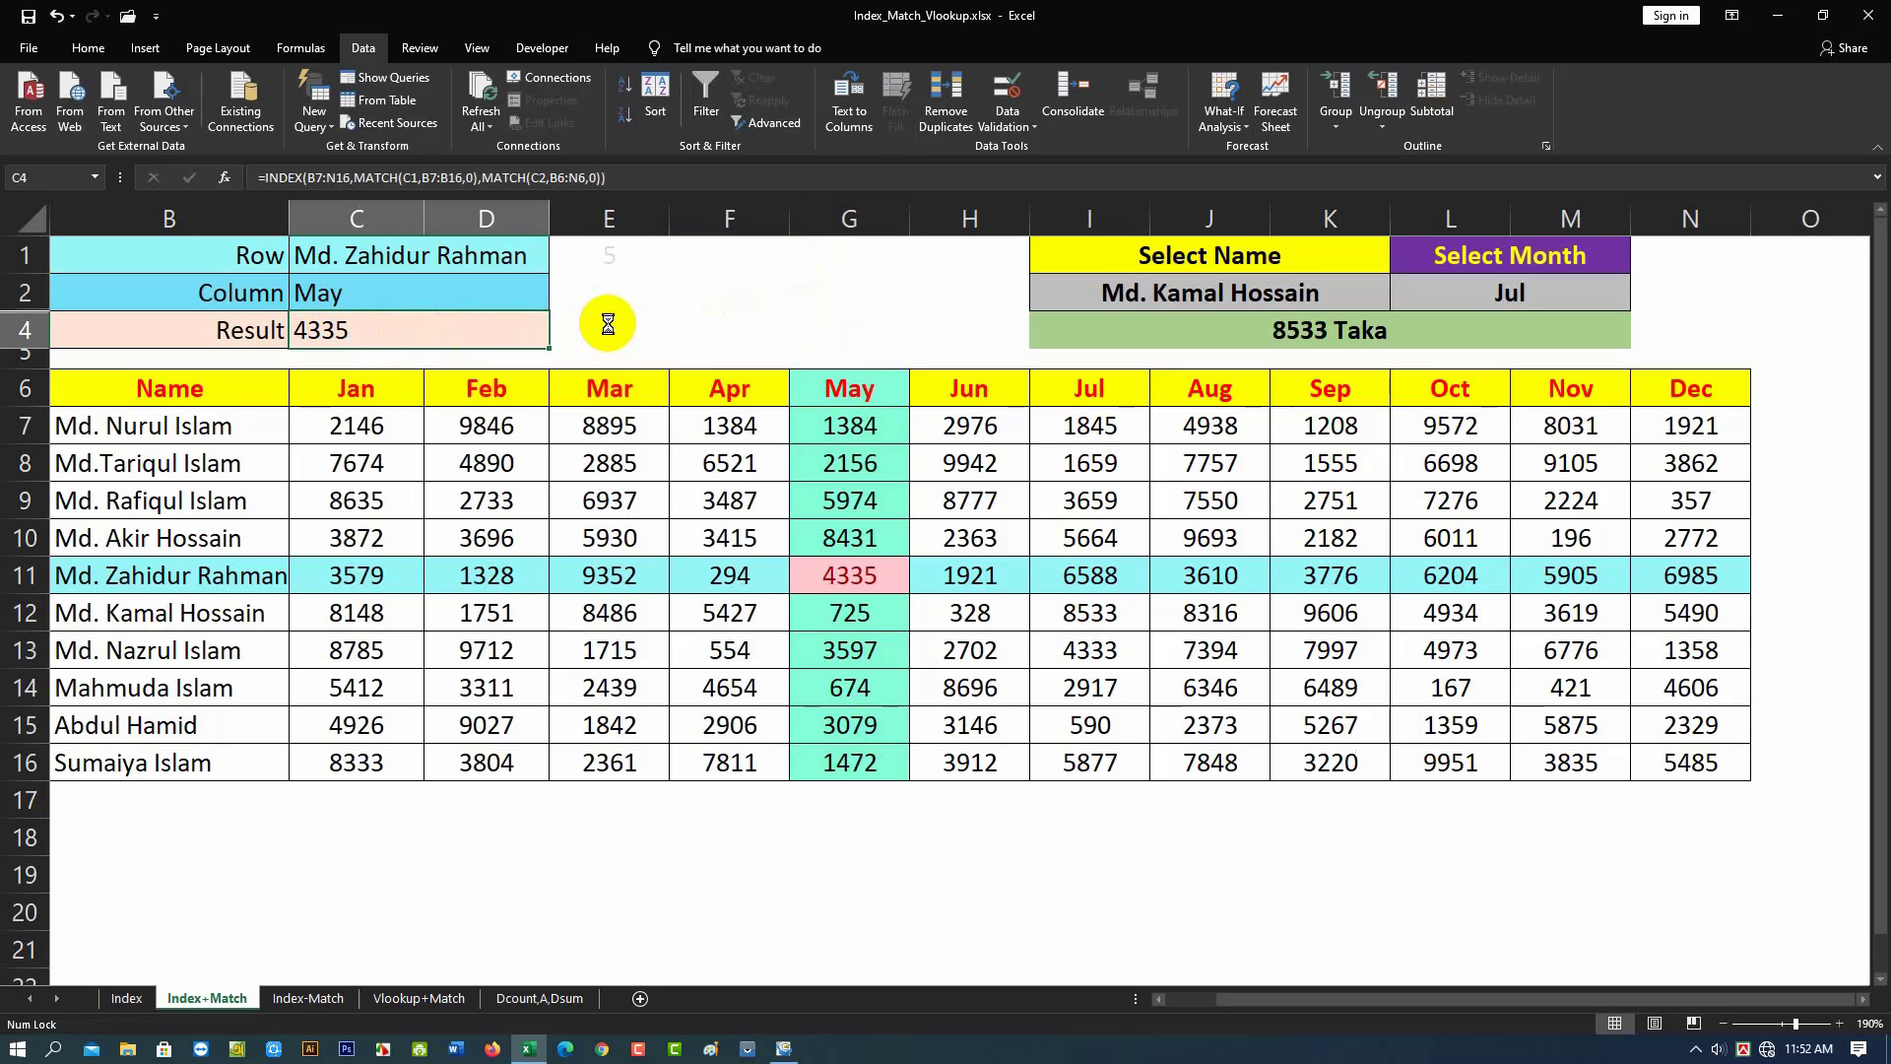
key(Delete)
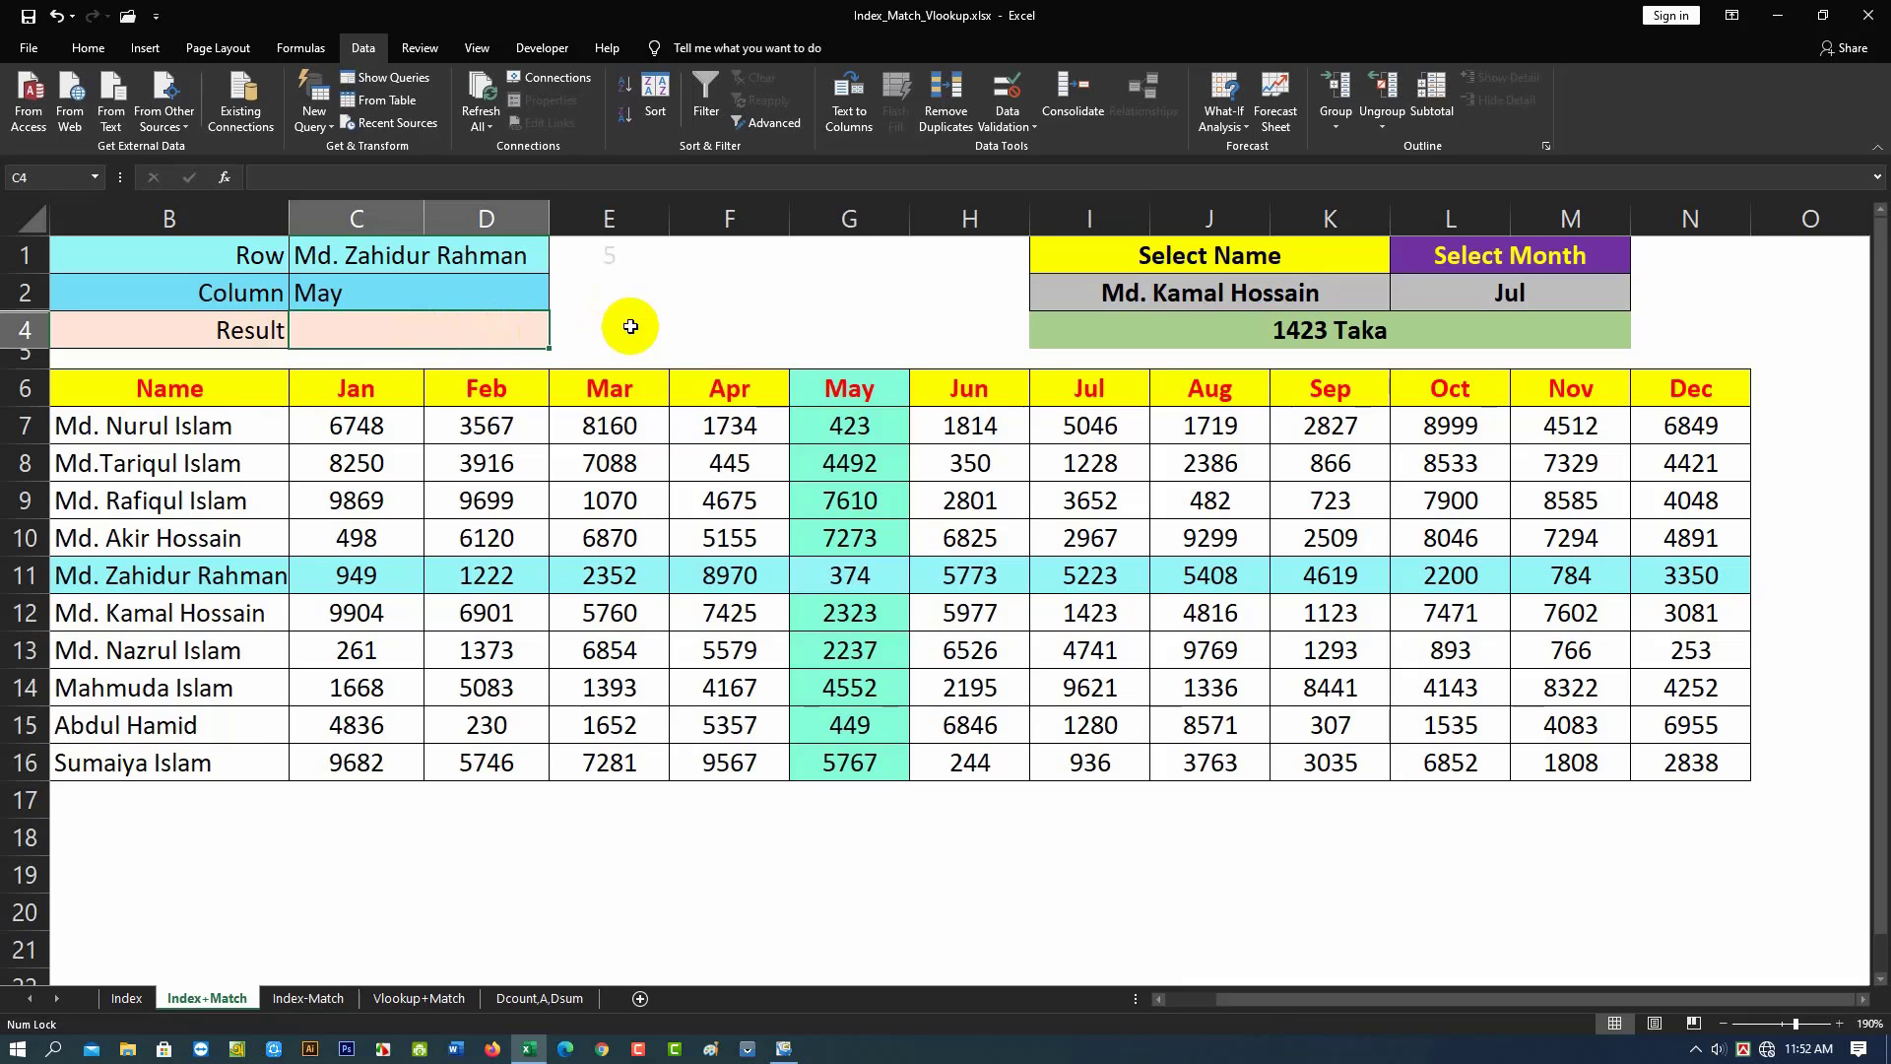
text(=)
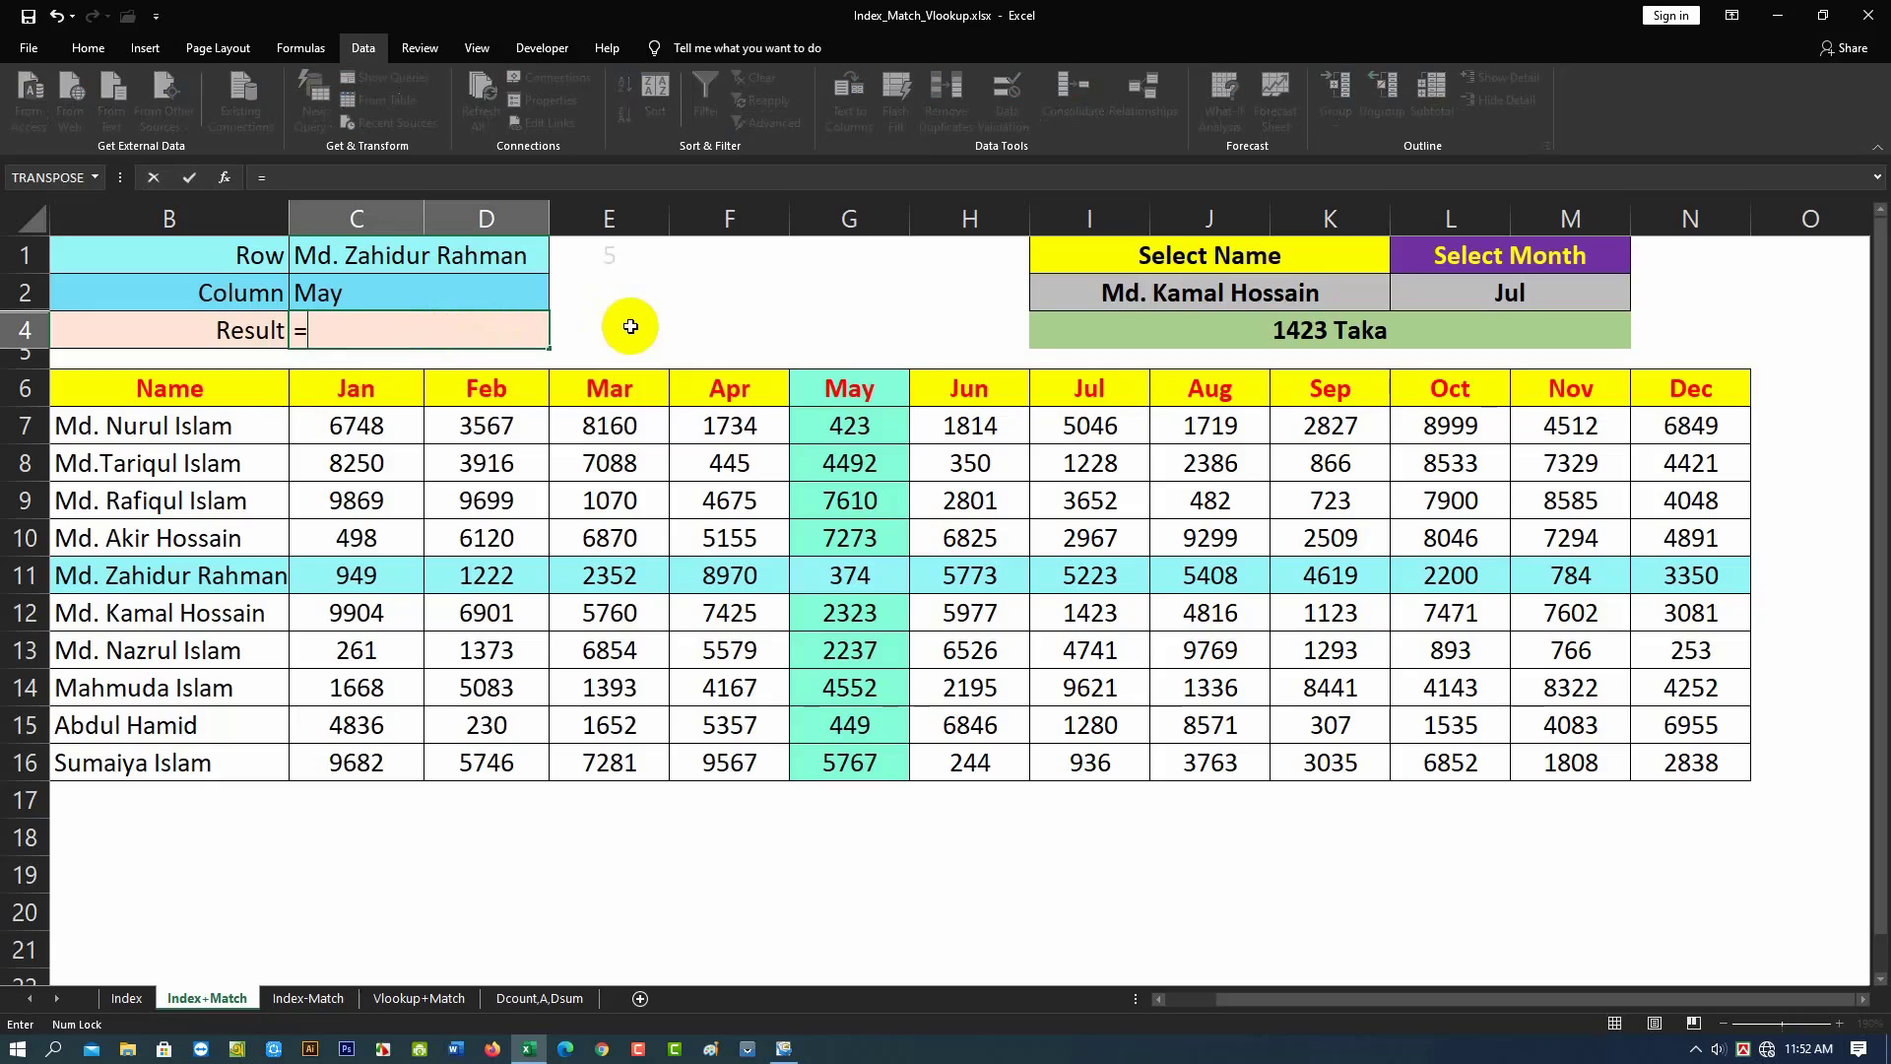
text(index()
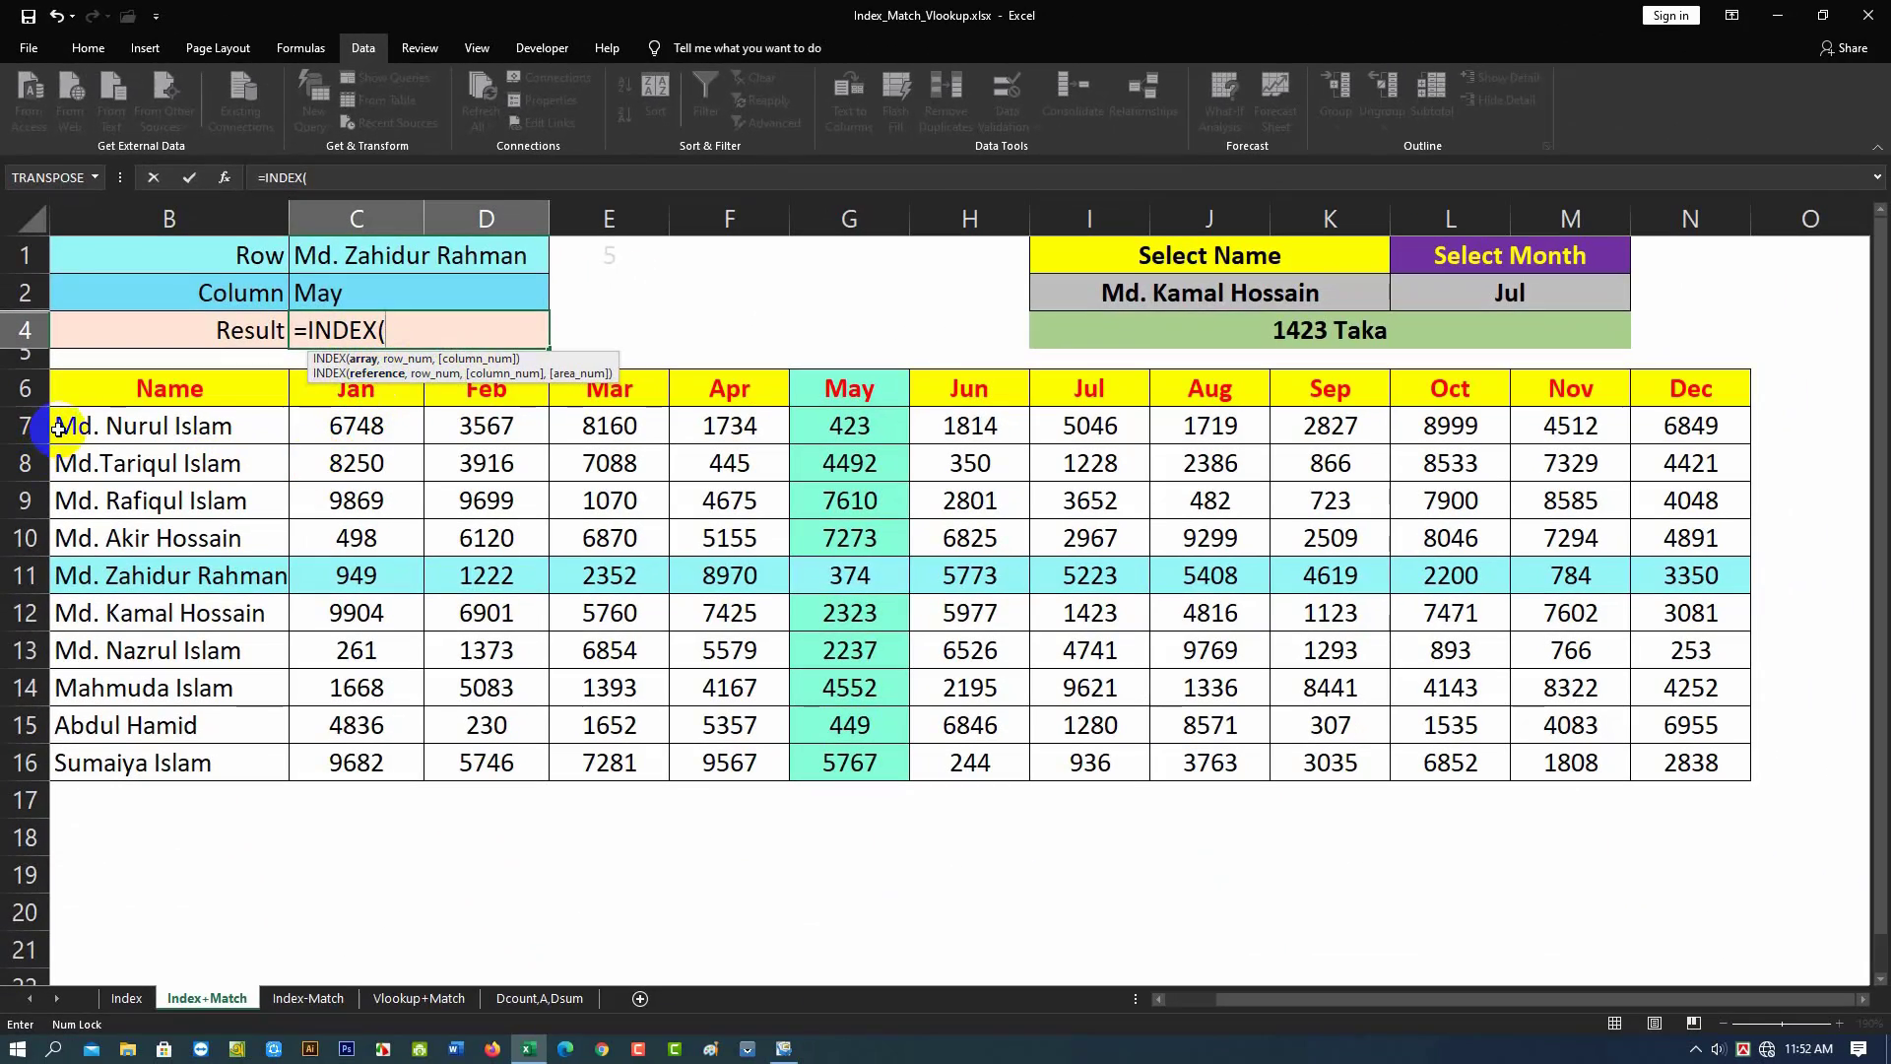
mouse_move(76, 426)
mouse_down()
mouse_move(93, 469)
mouse_move(423, 689)
mouse_move(620, 751)
mouse_move(1676, 773)
mouse_move(1660, 771)
mouse_up()
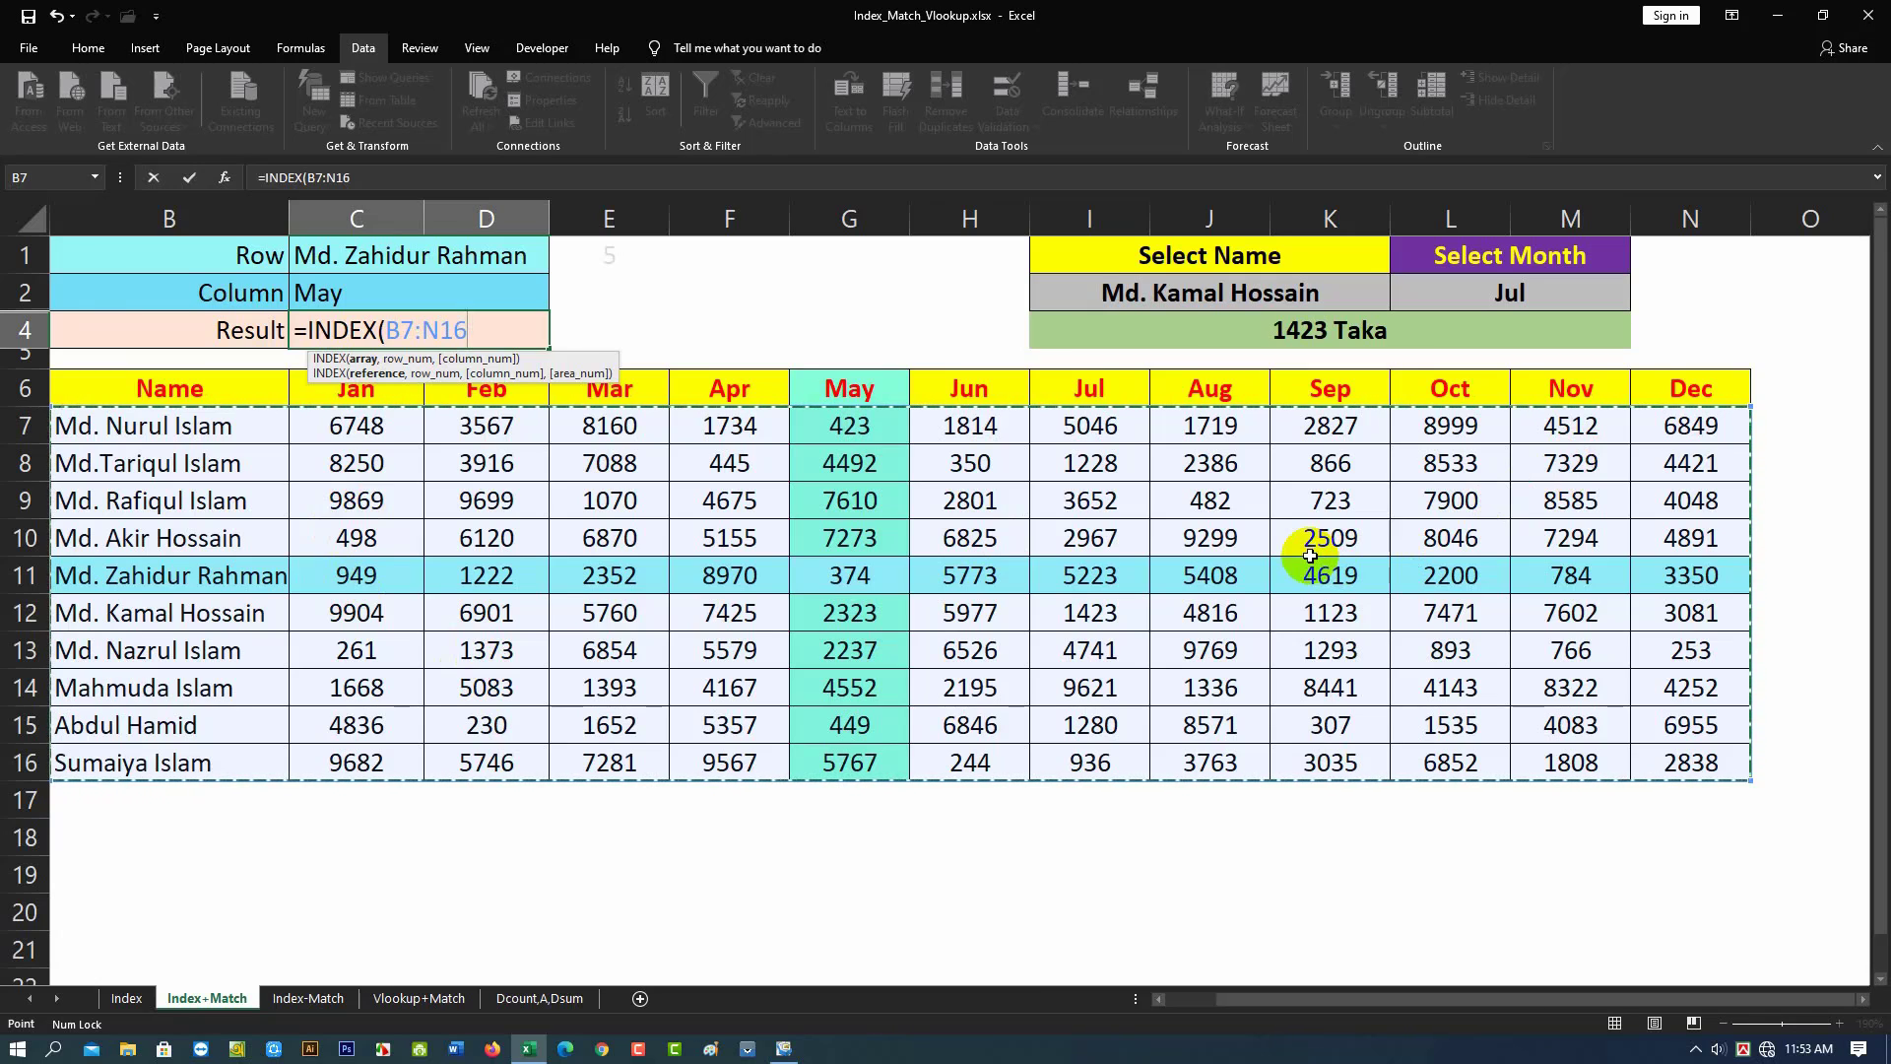
text(,)
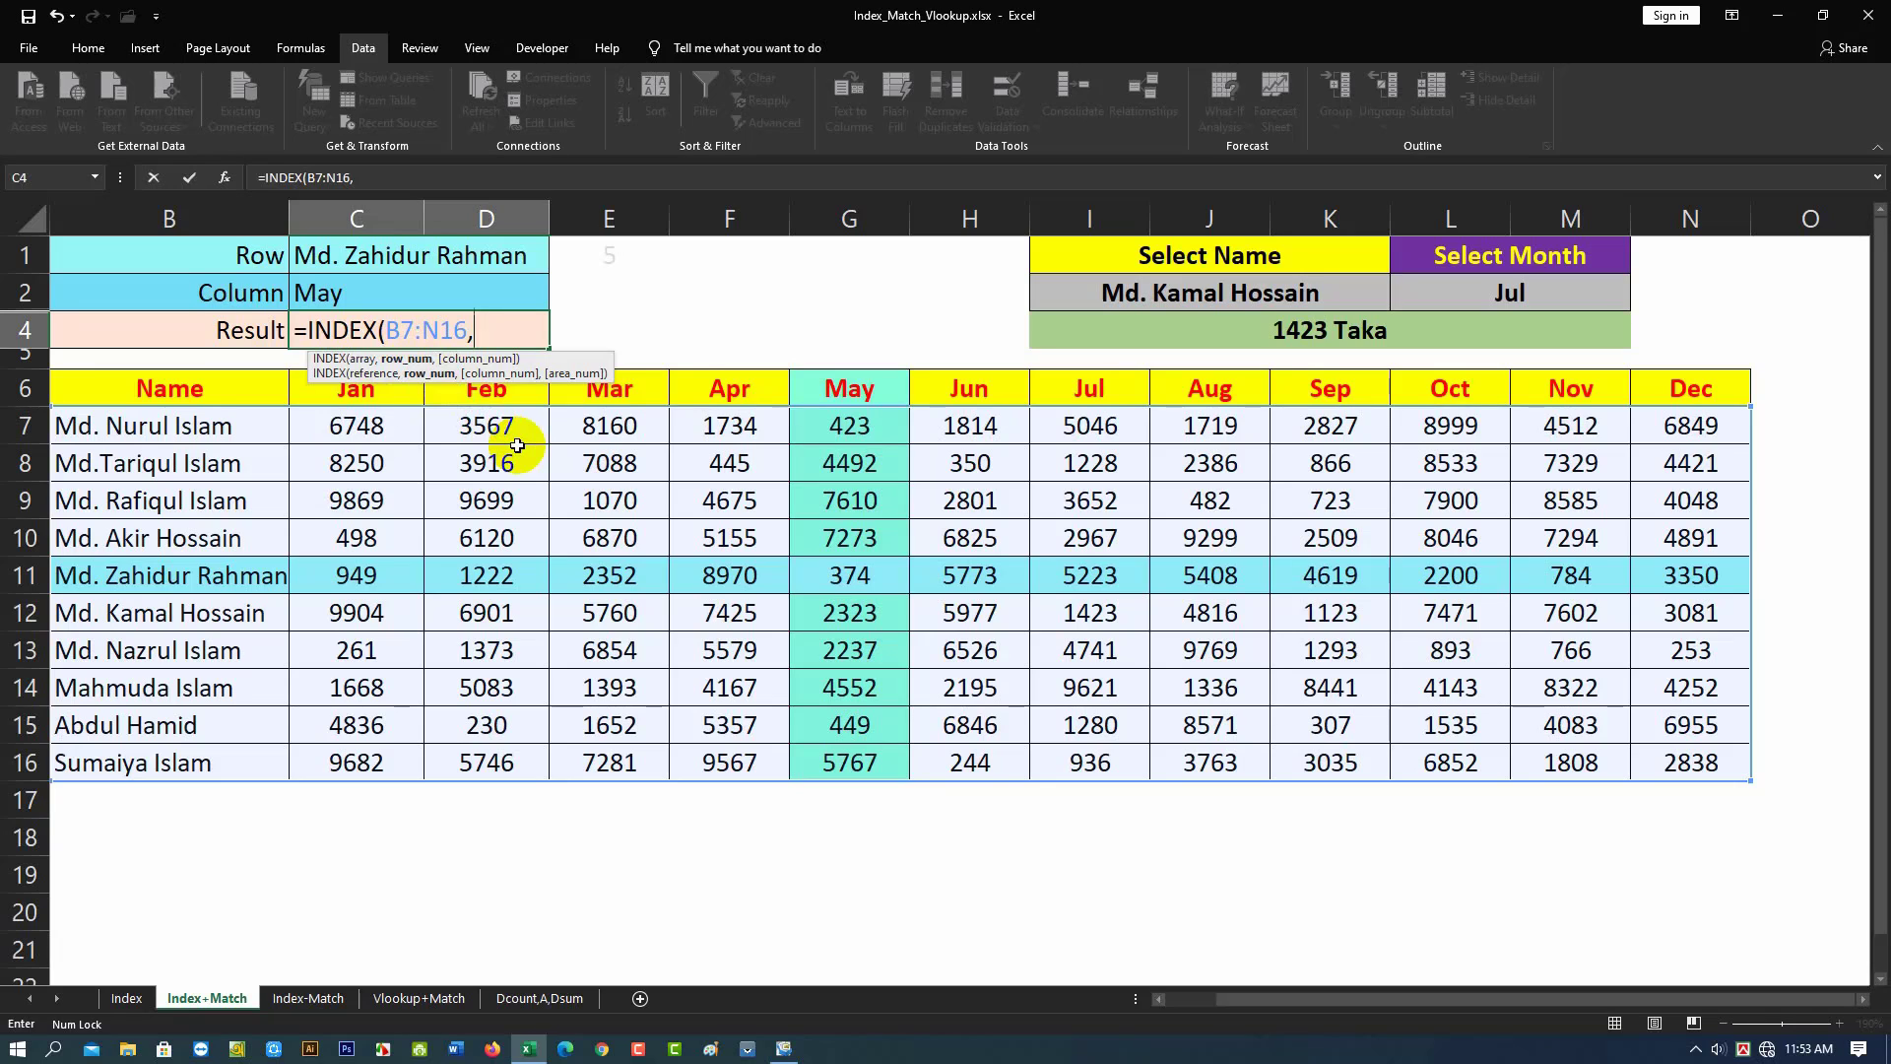
Add MATCH(C1,B7:B16,0) as the row number argument of the INDEX formula in C4
text(ma)
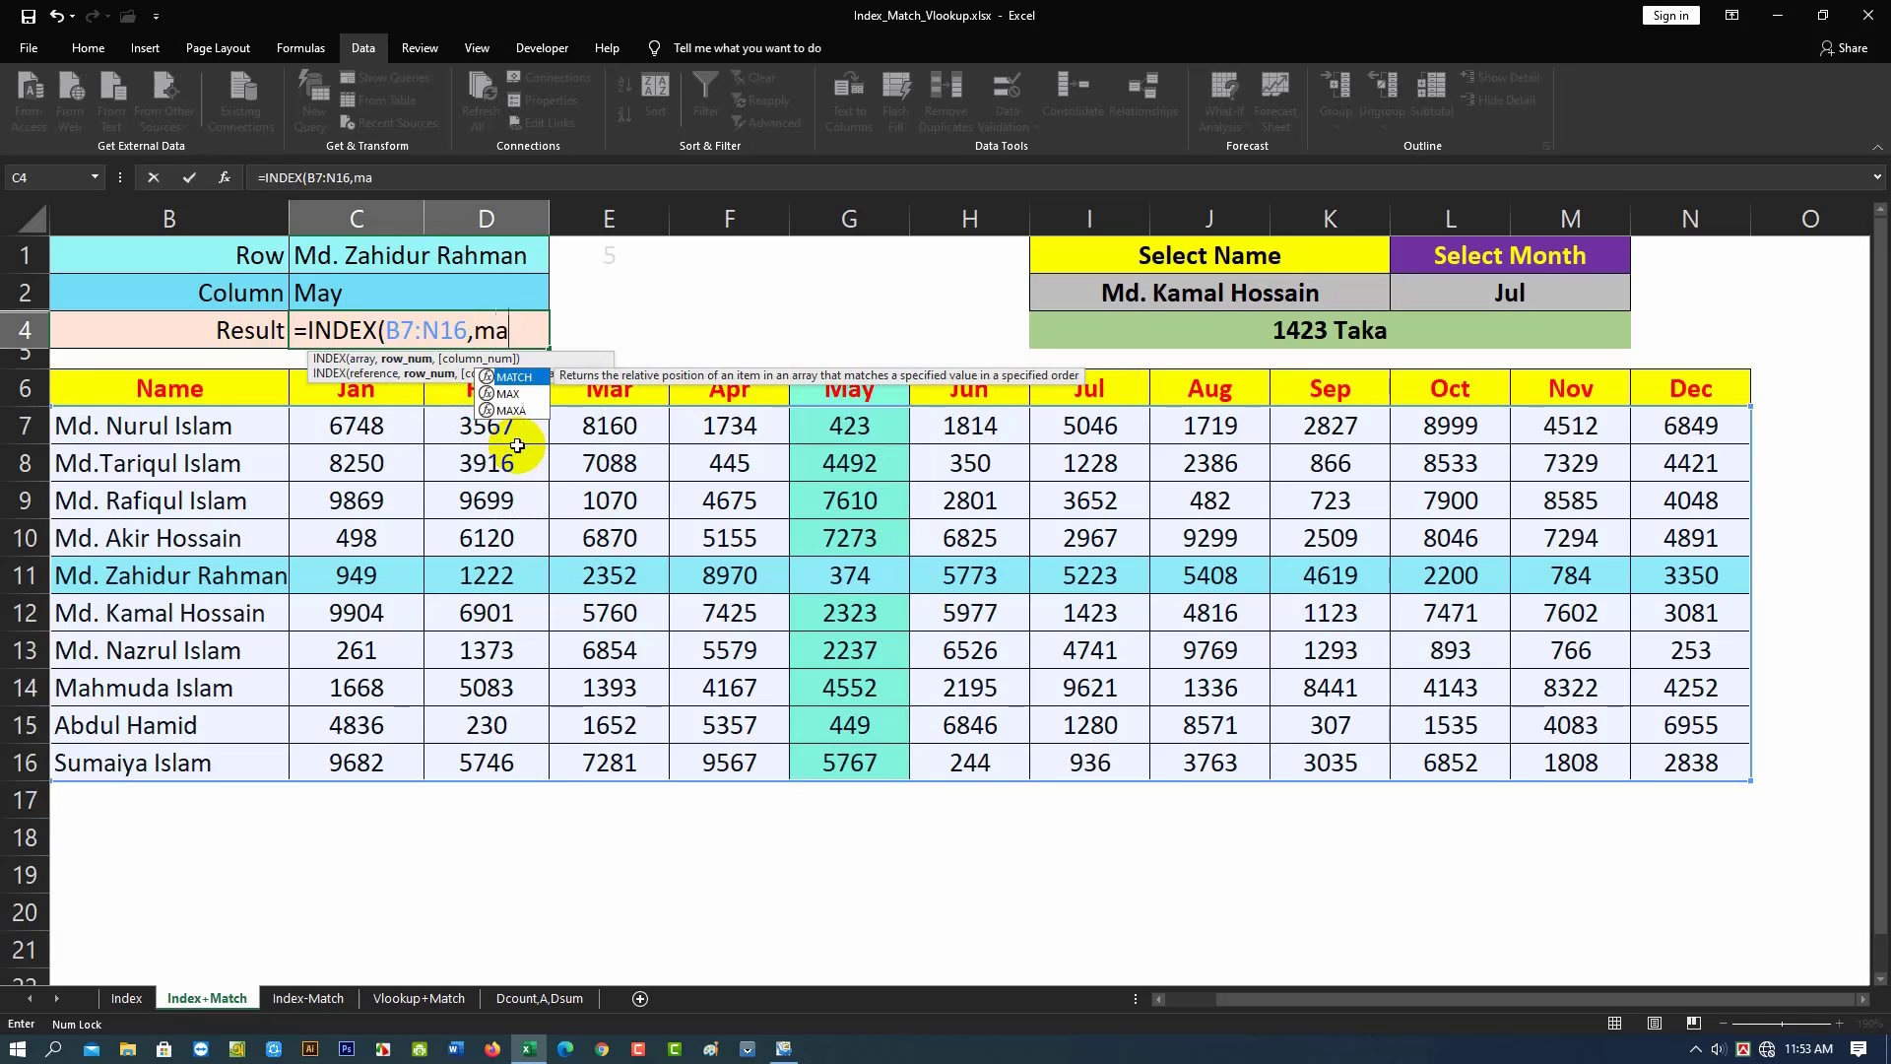
key(Tab)
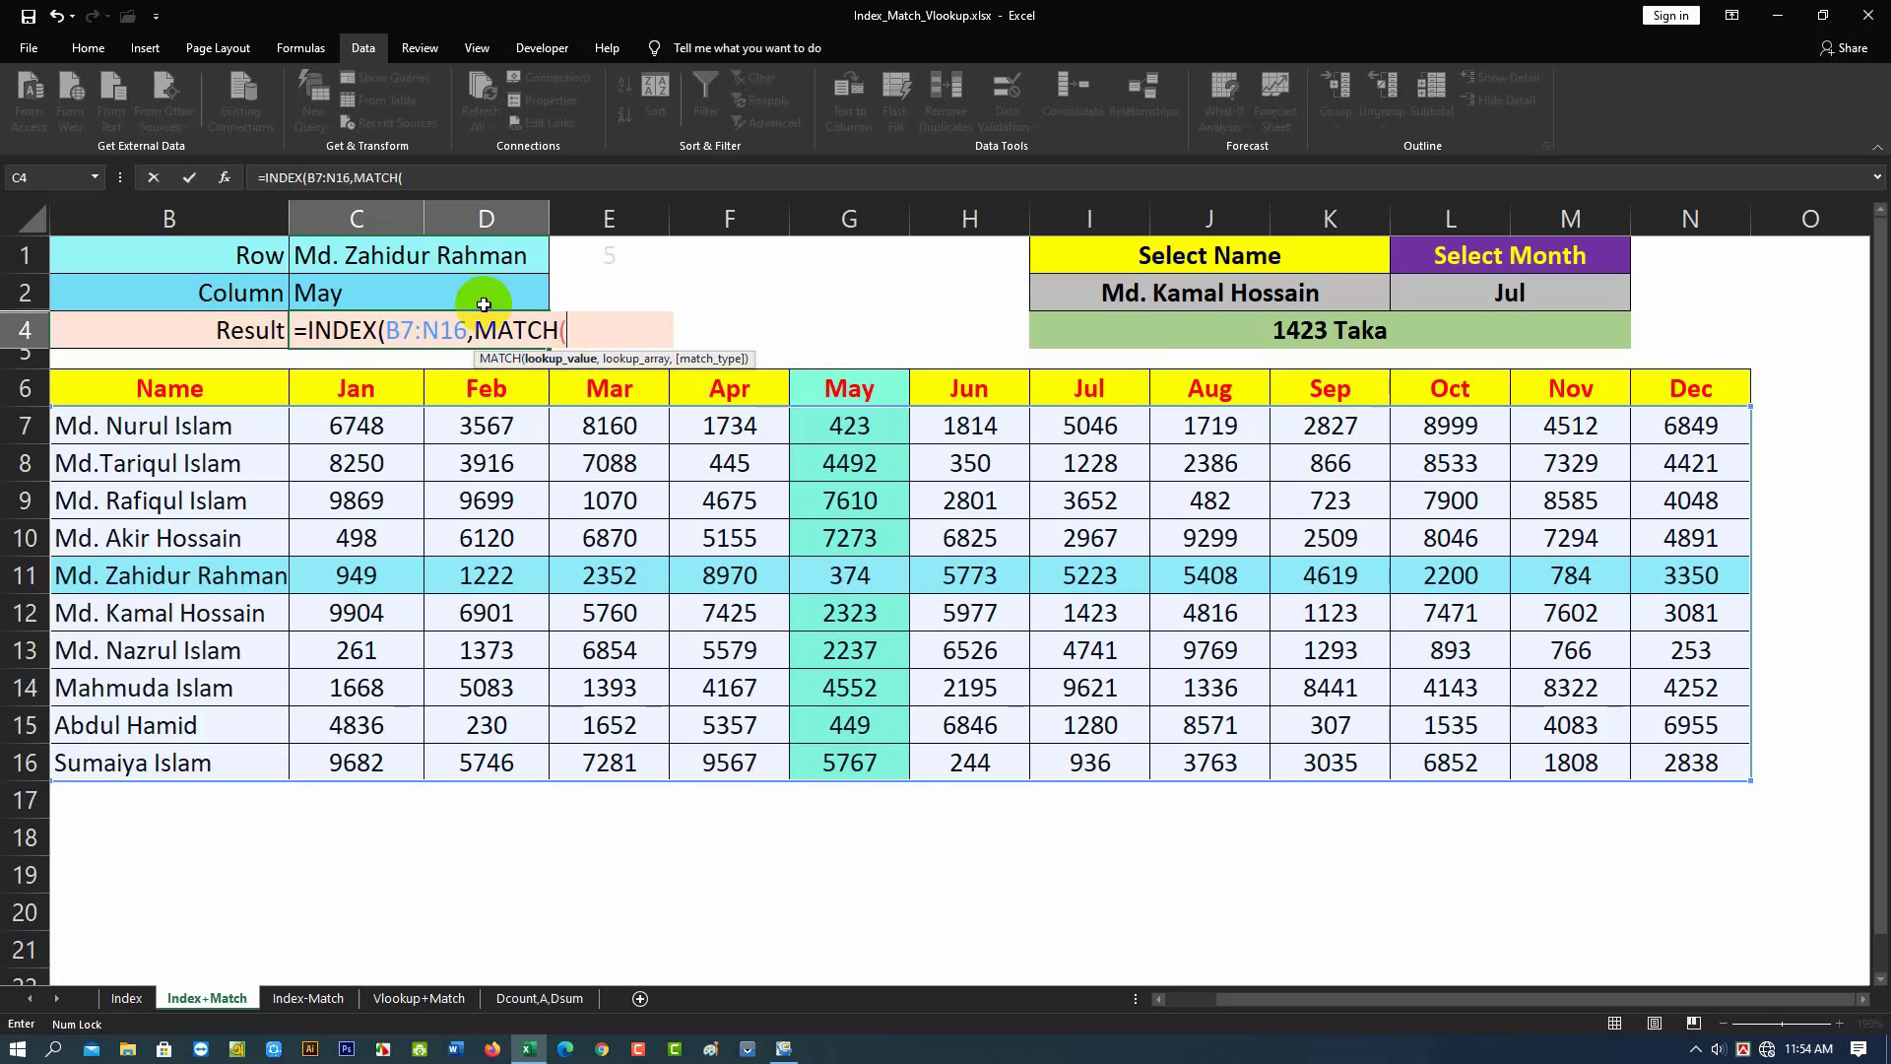
click(377, 257)
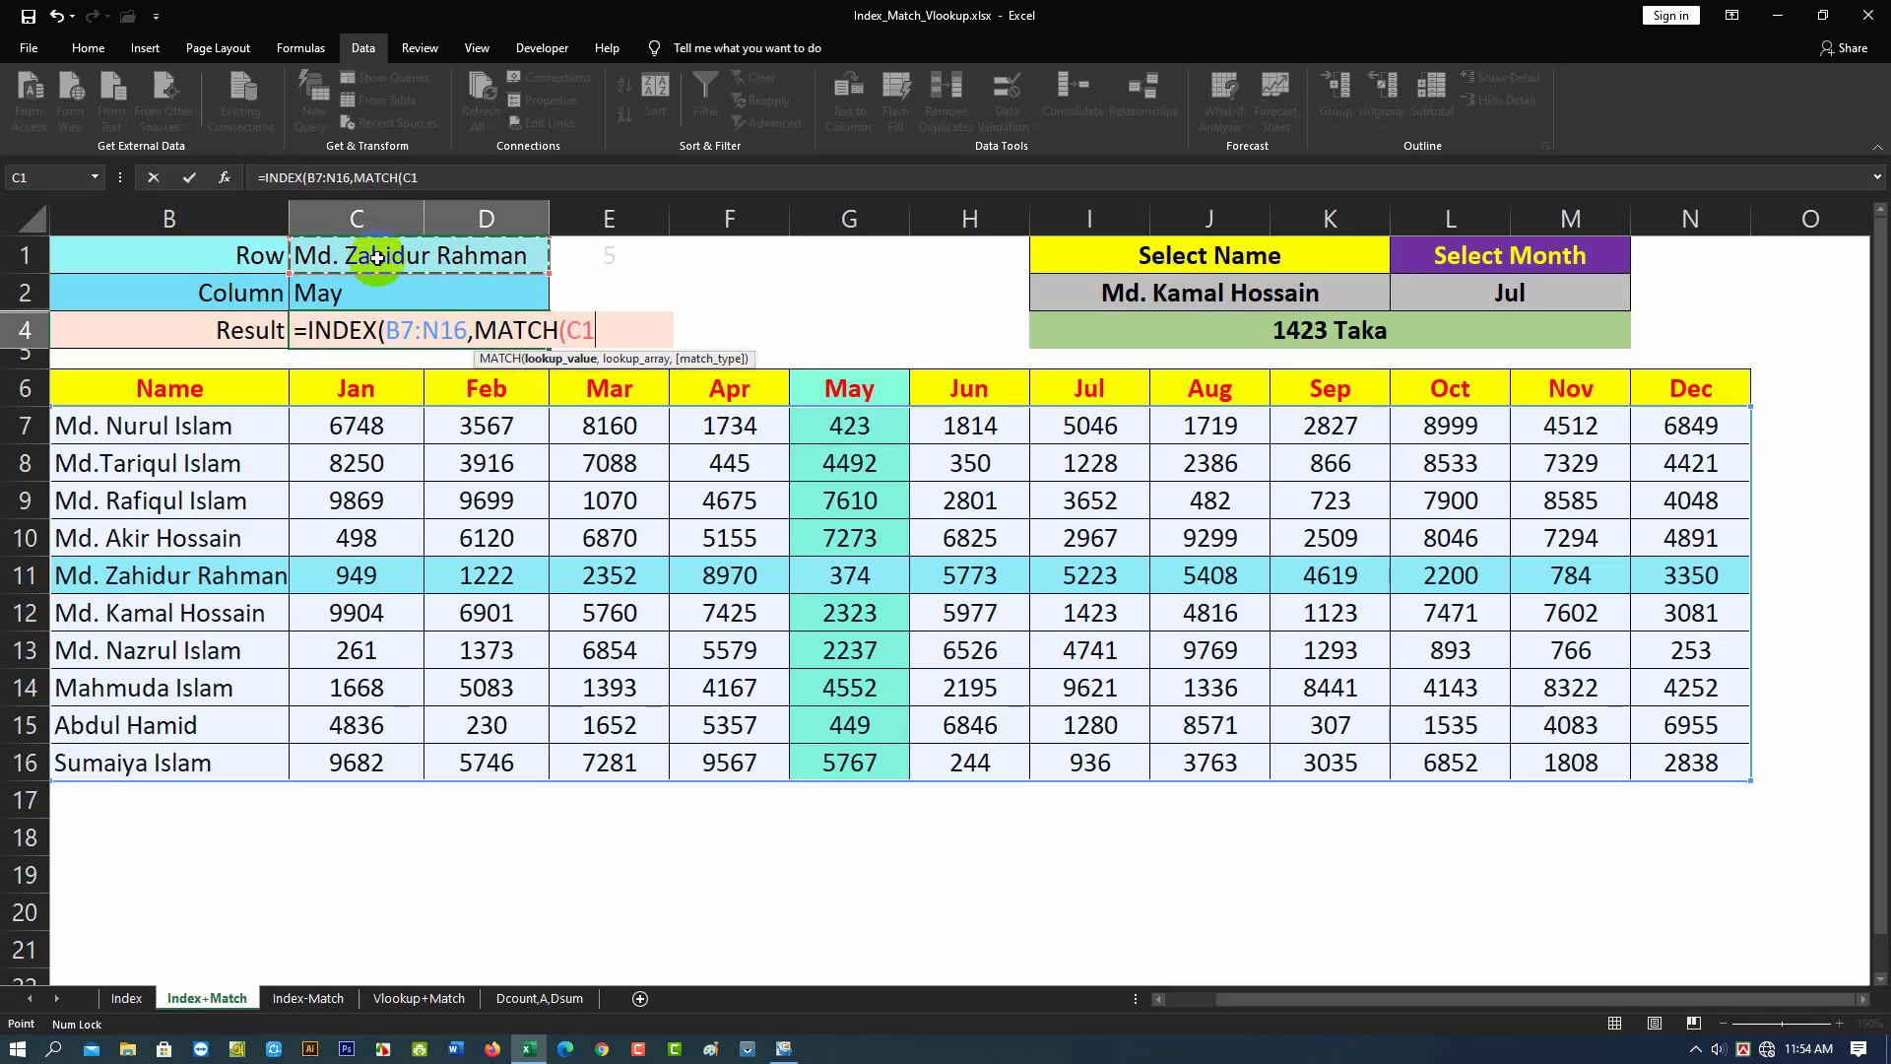
text(,)
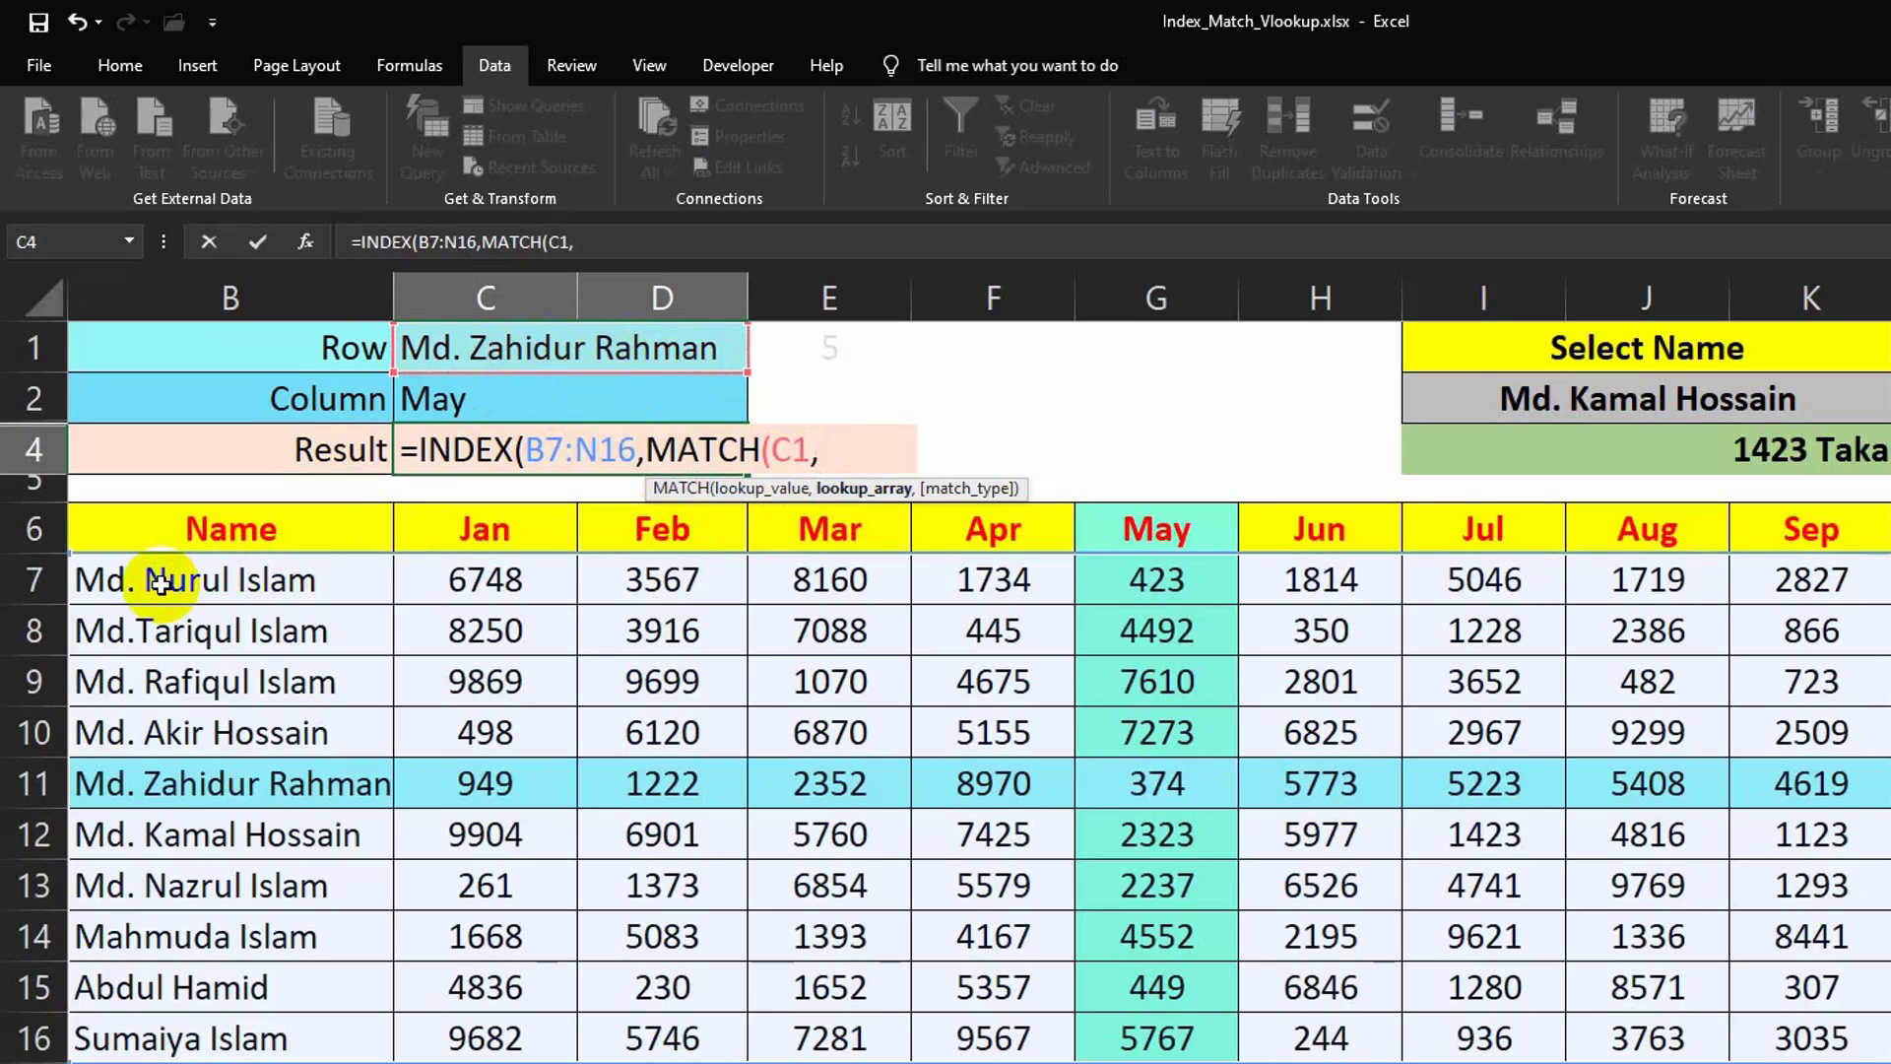
drag(161, 583, 200, 1039)
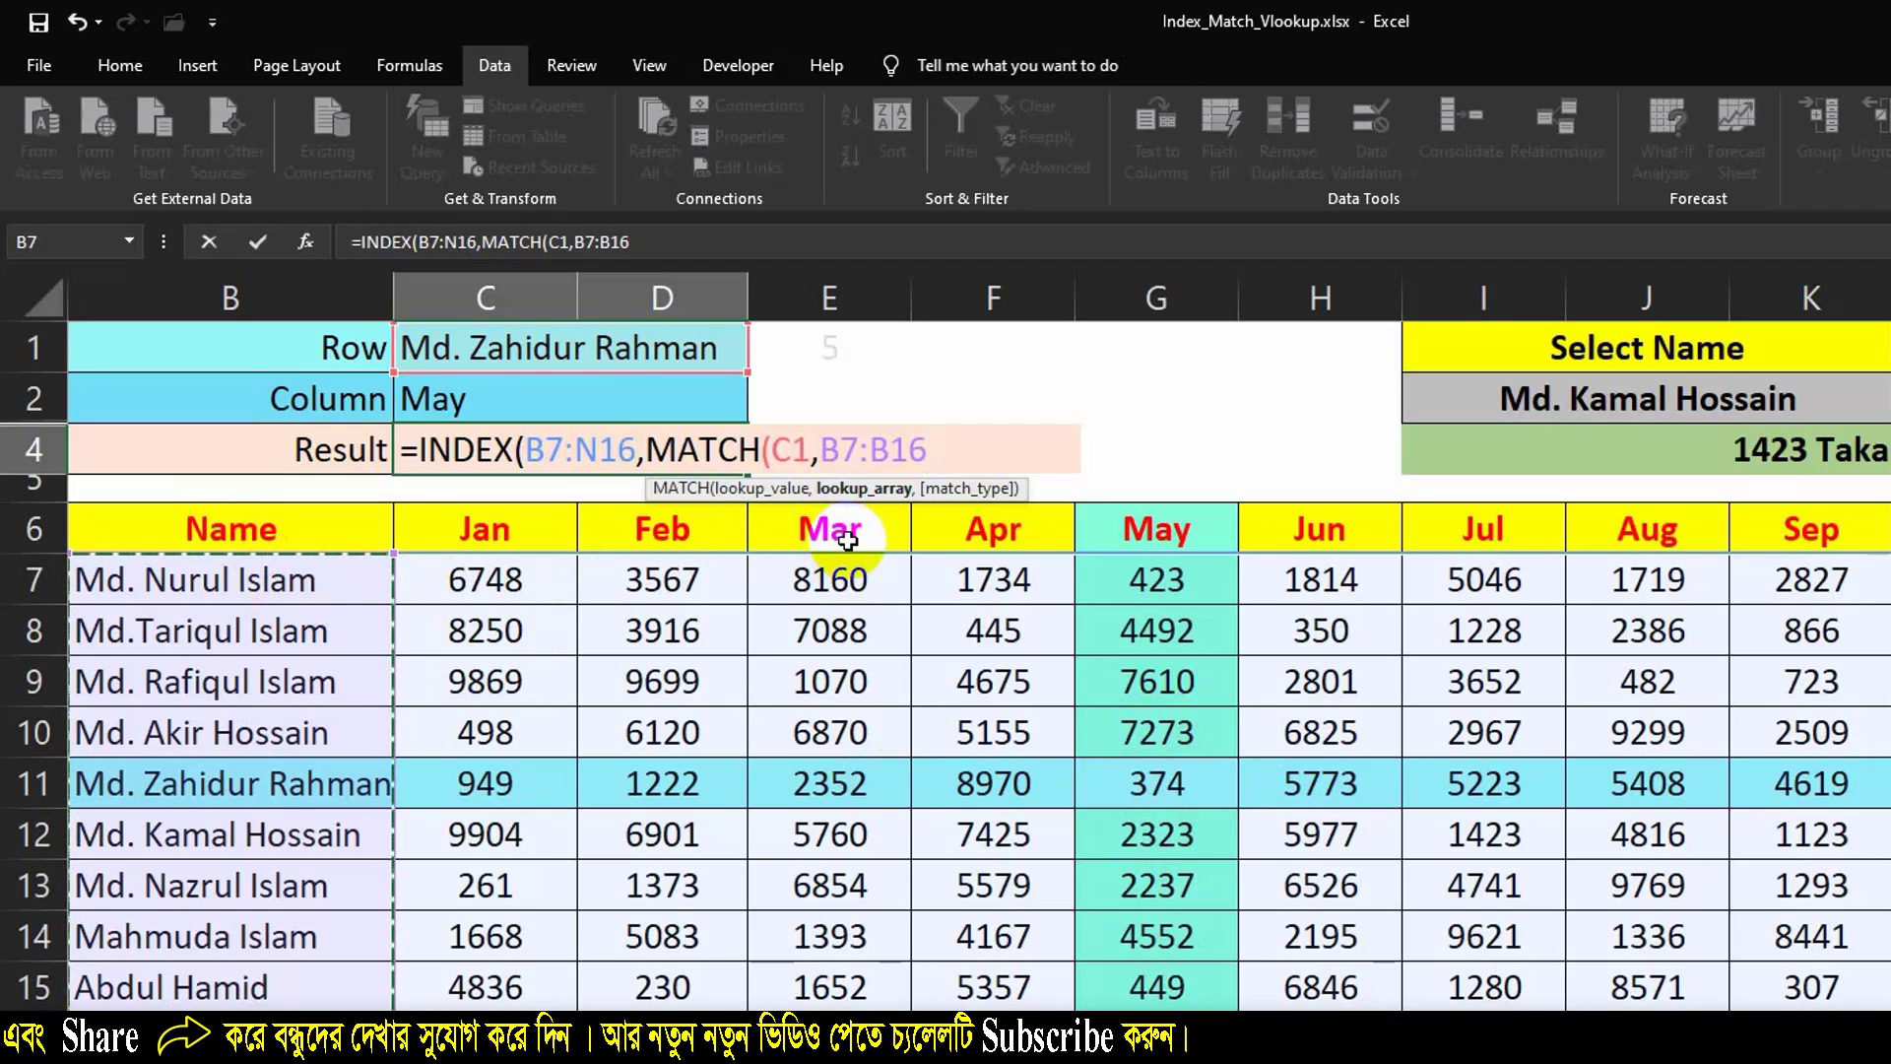
text(,)
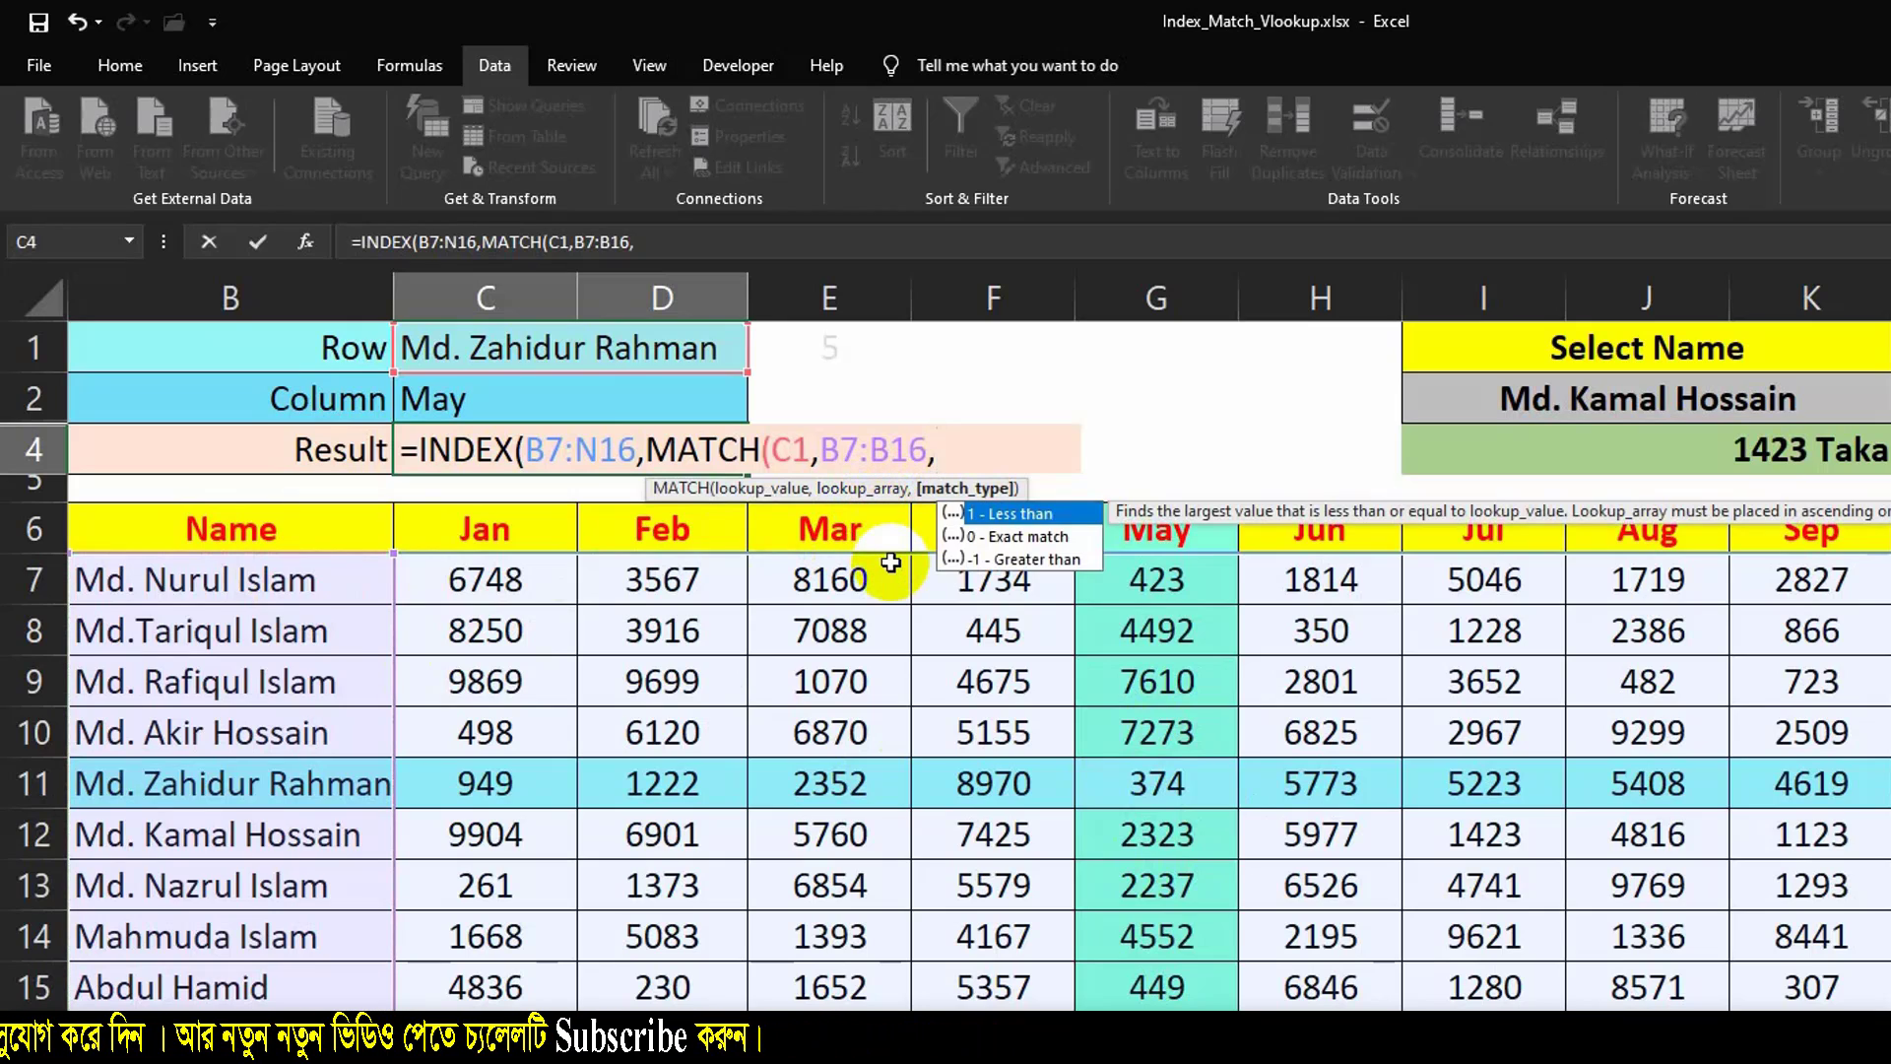
text(0)
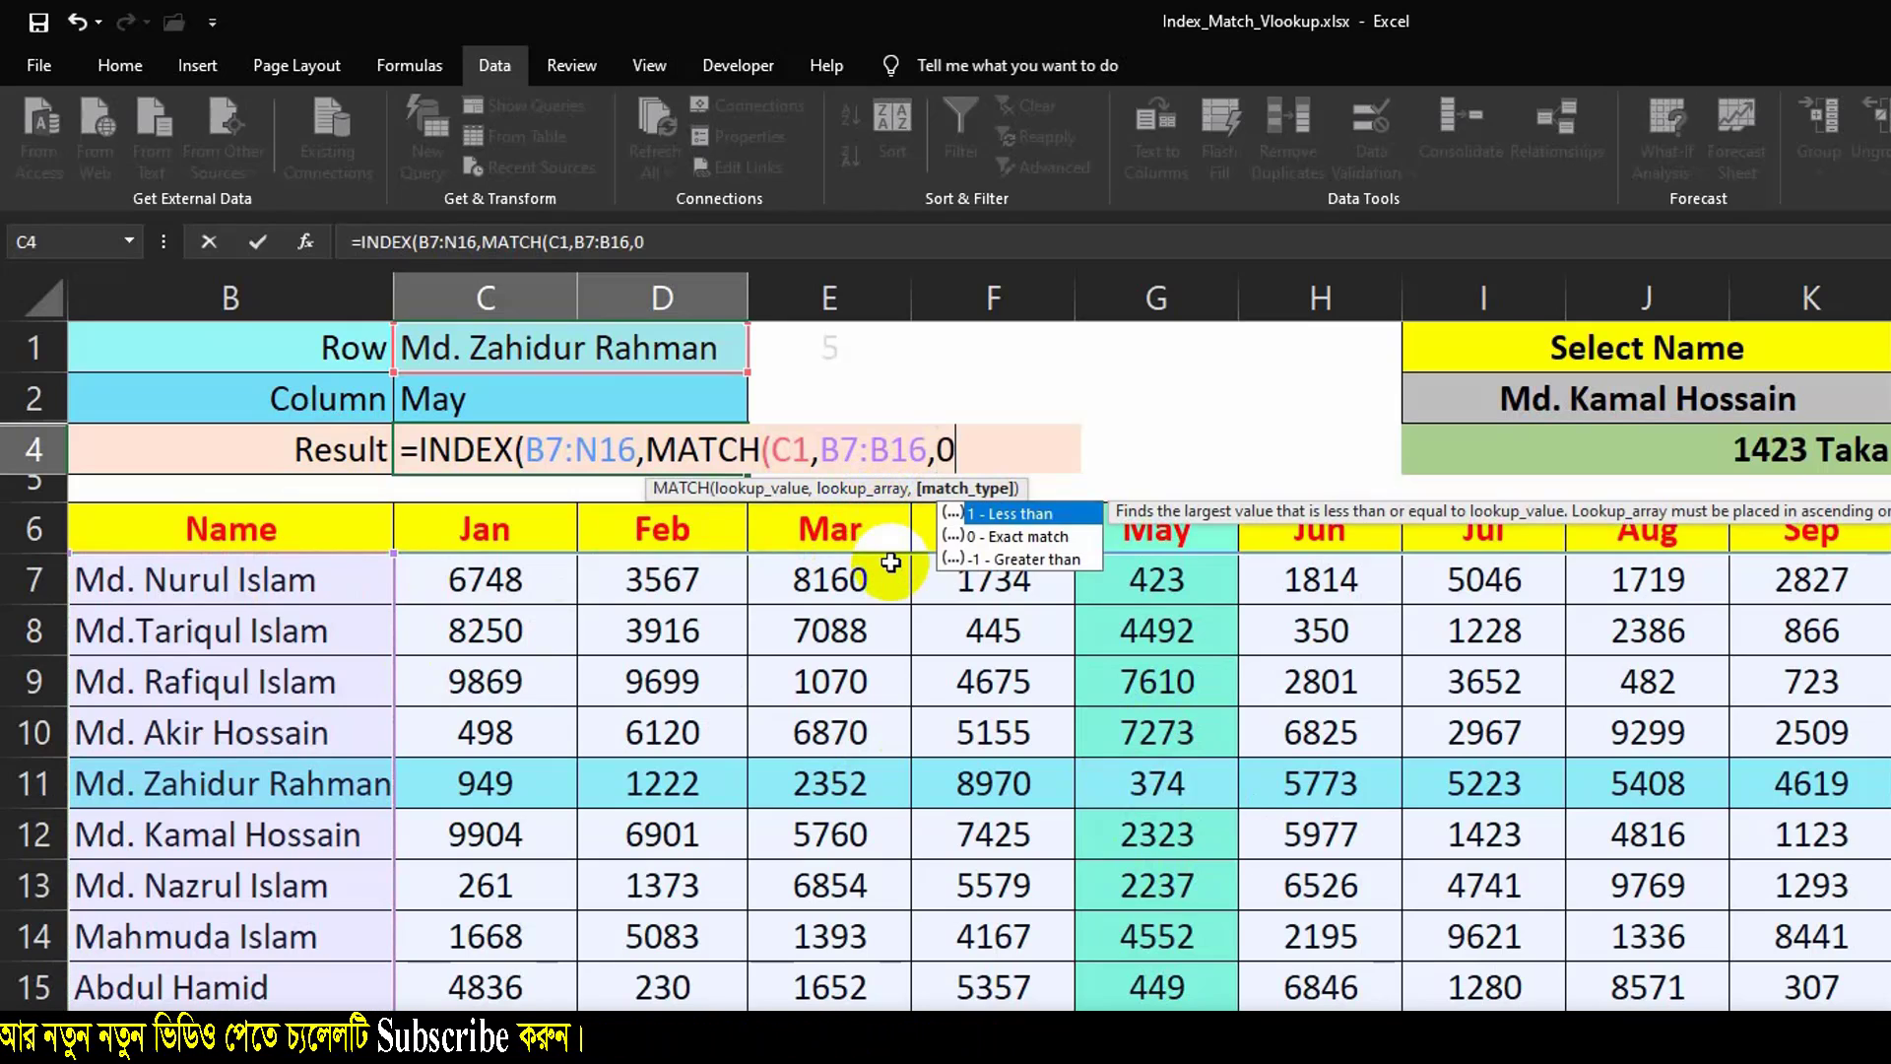
text())
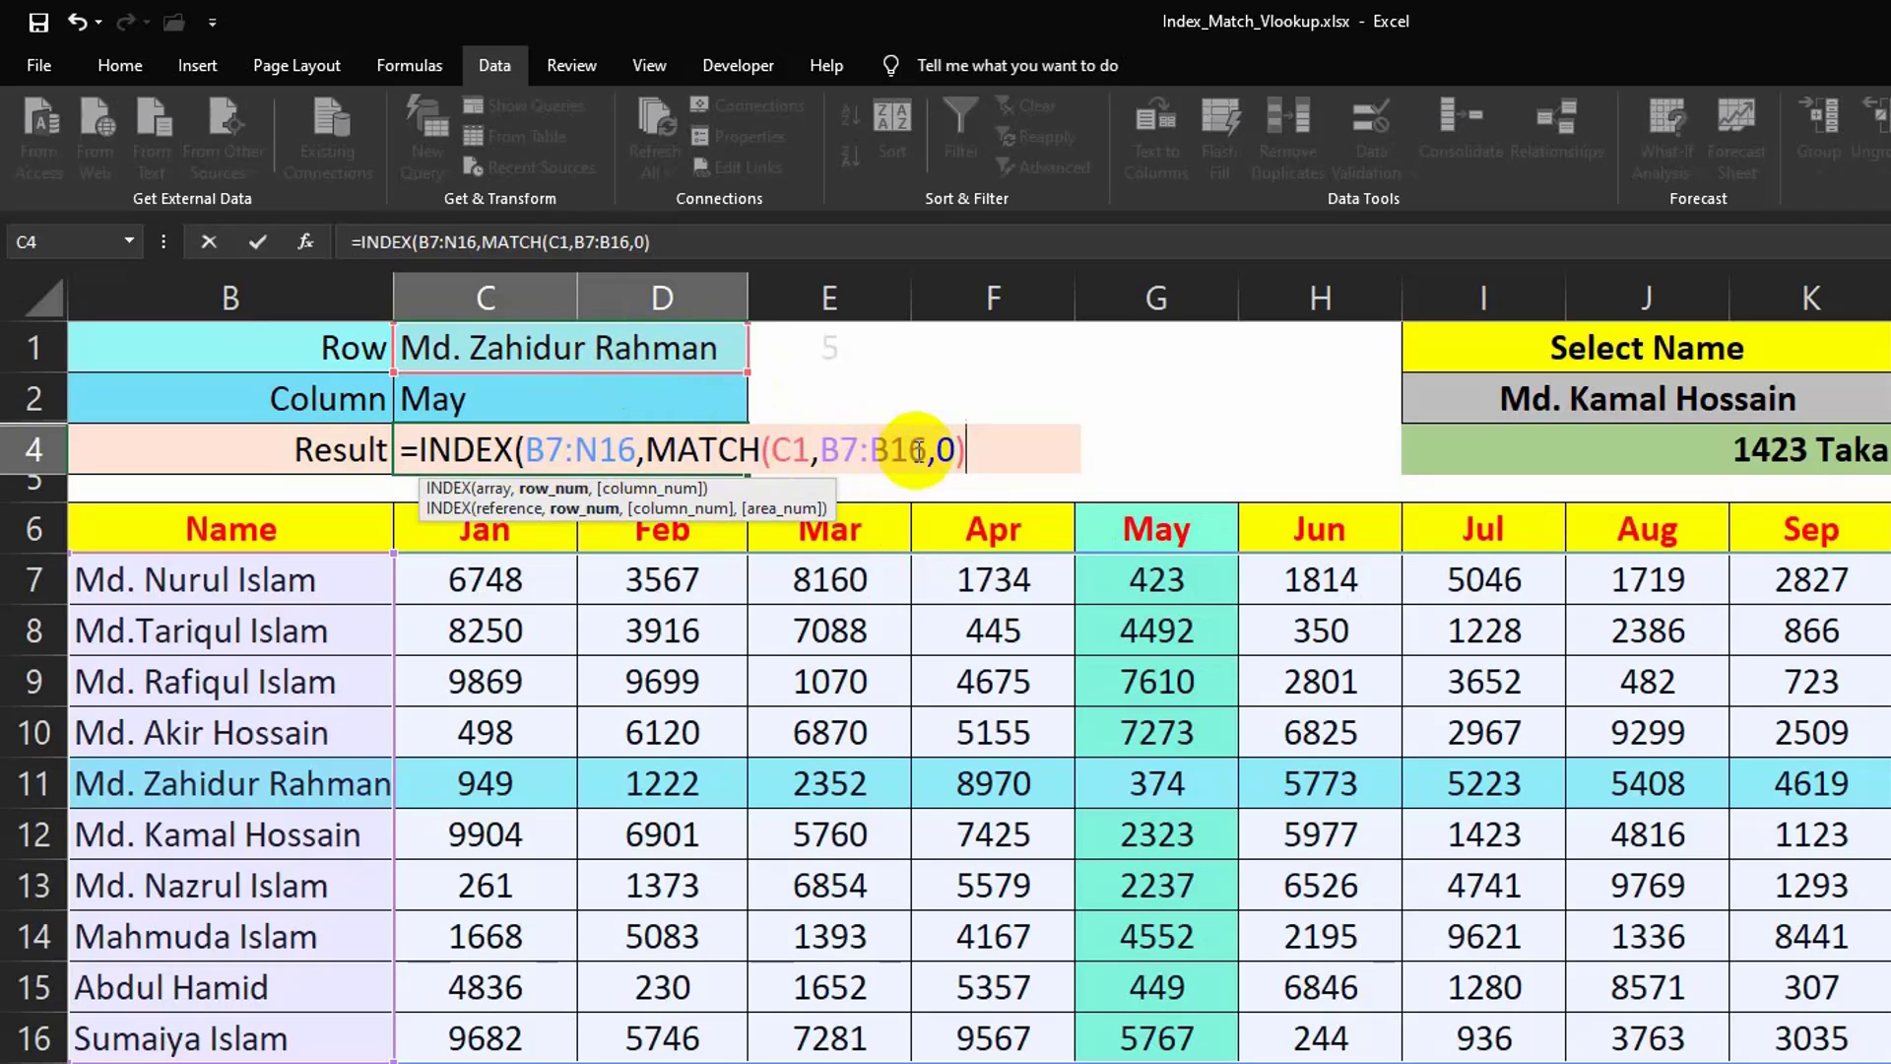
Add MATCH(C2,B6:N6,0) as the column number argument of the INDEX formula in C4 and complete the formula
text(,)
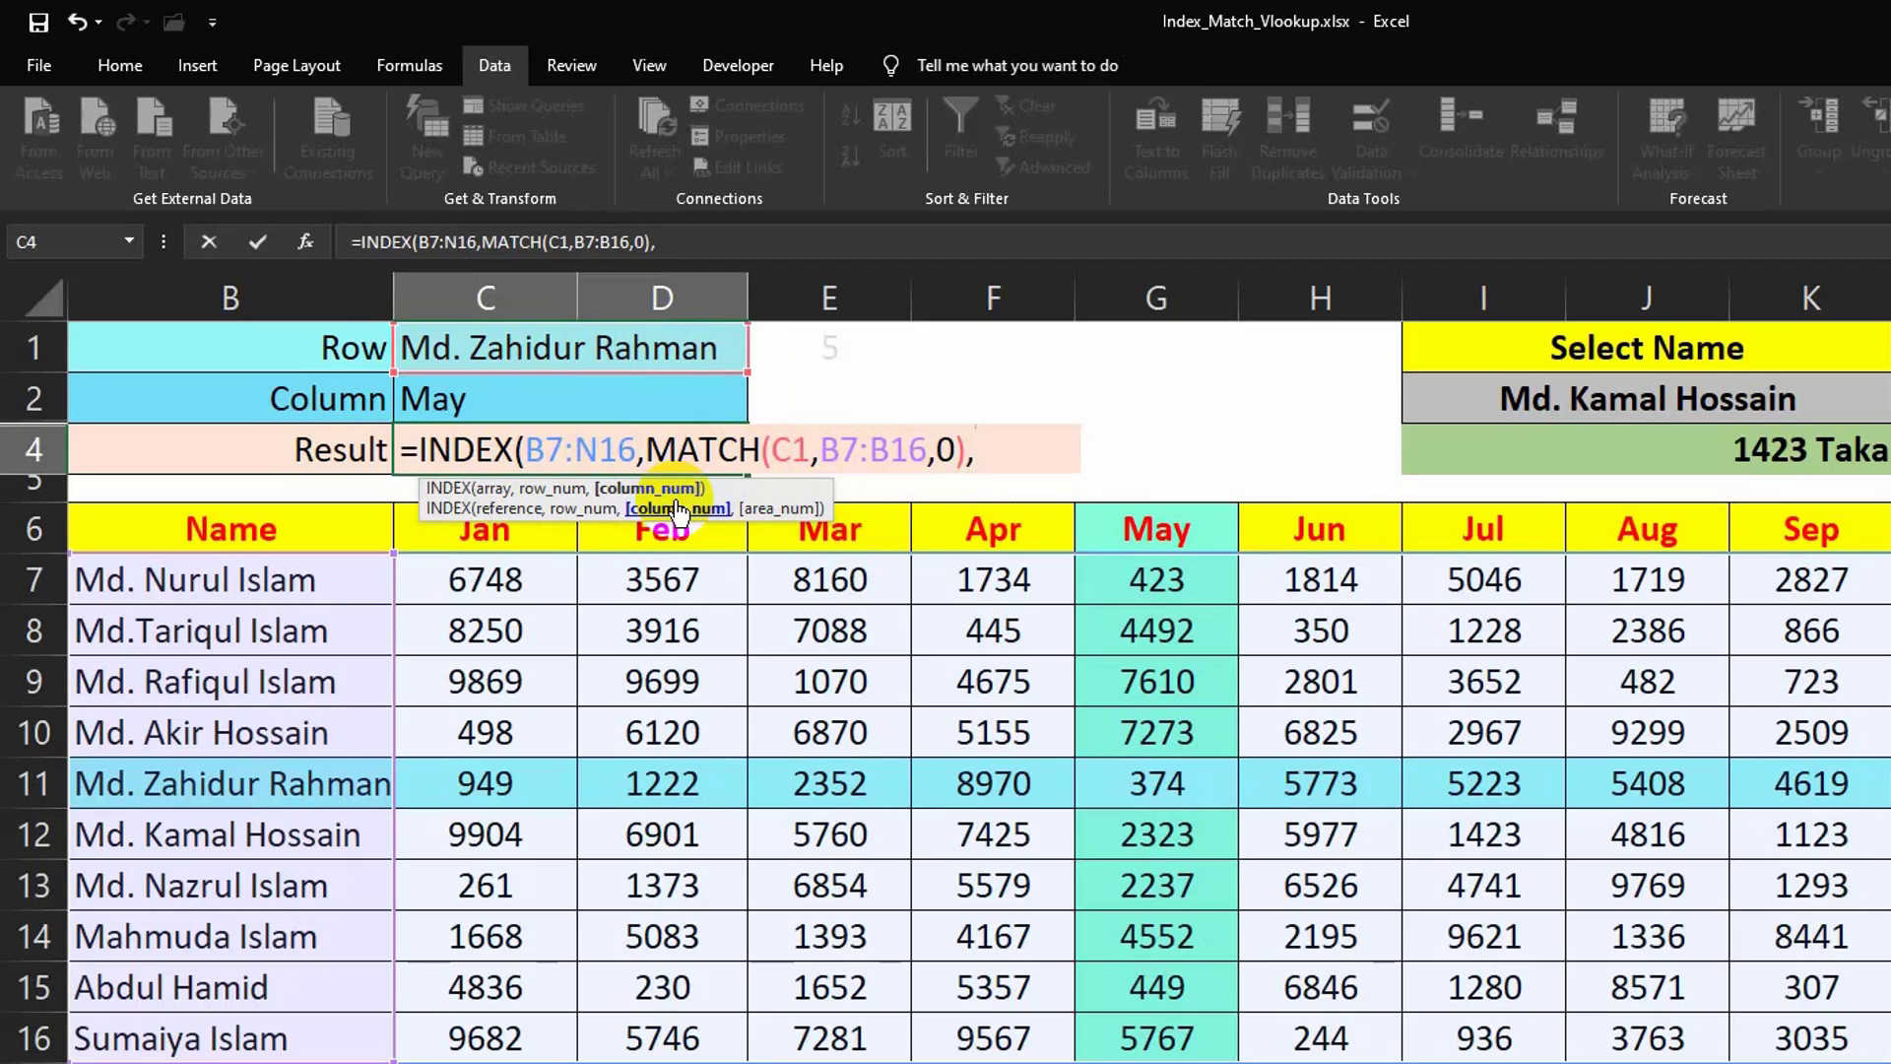
text(ma)
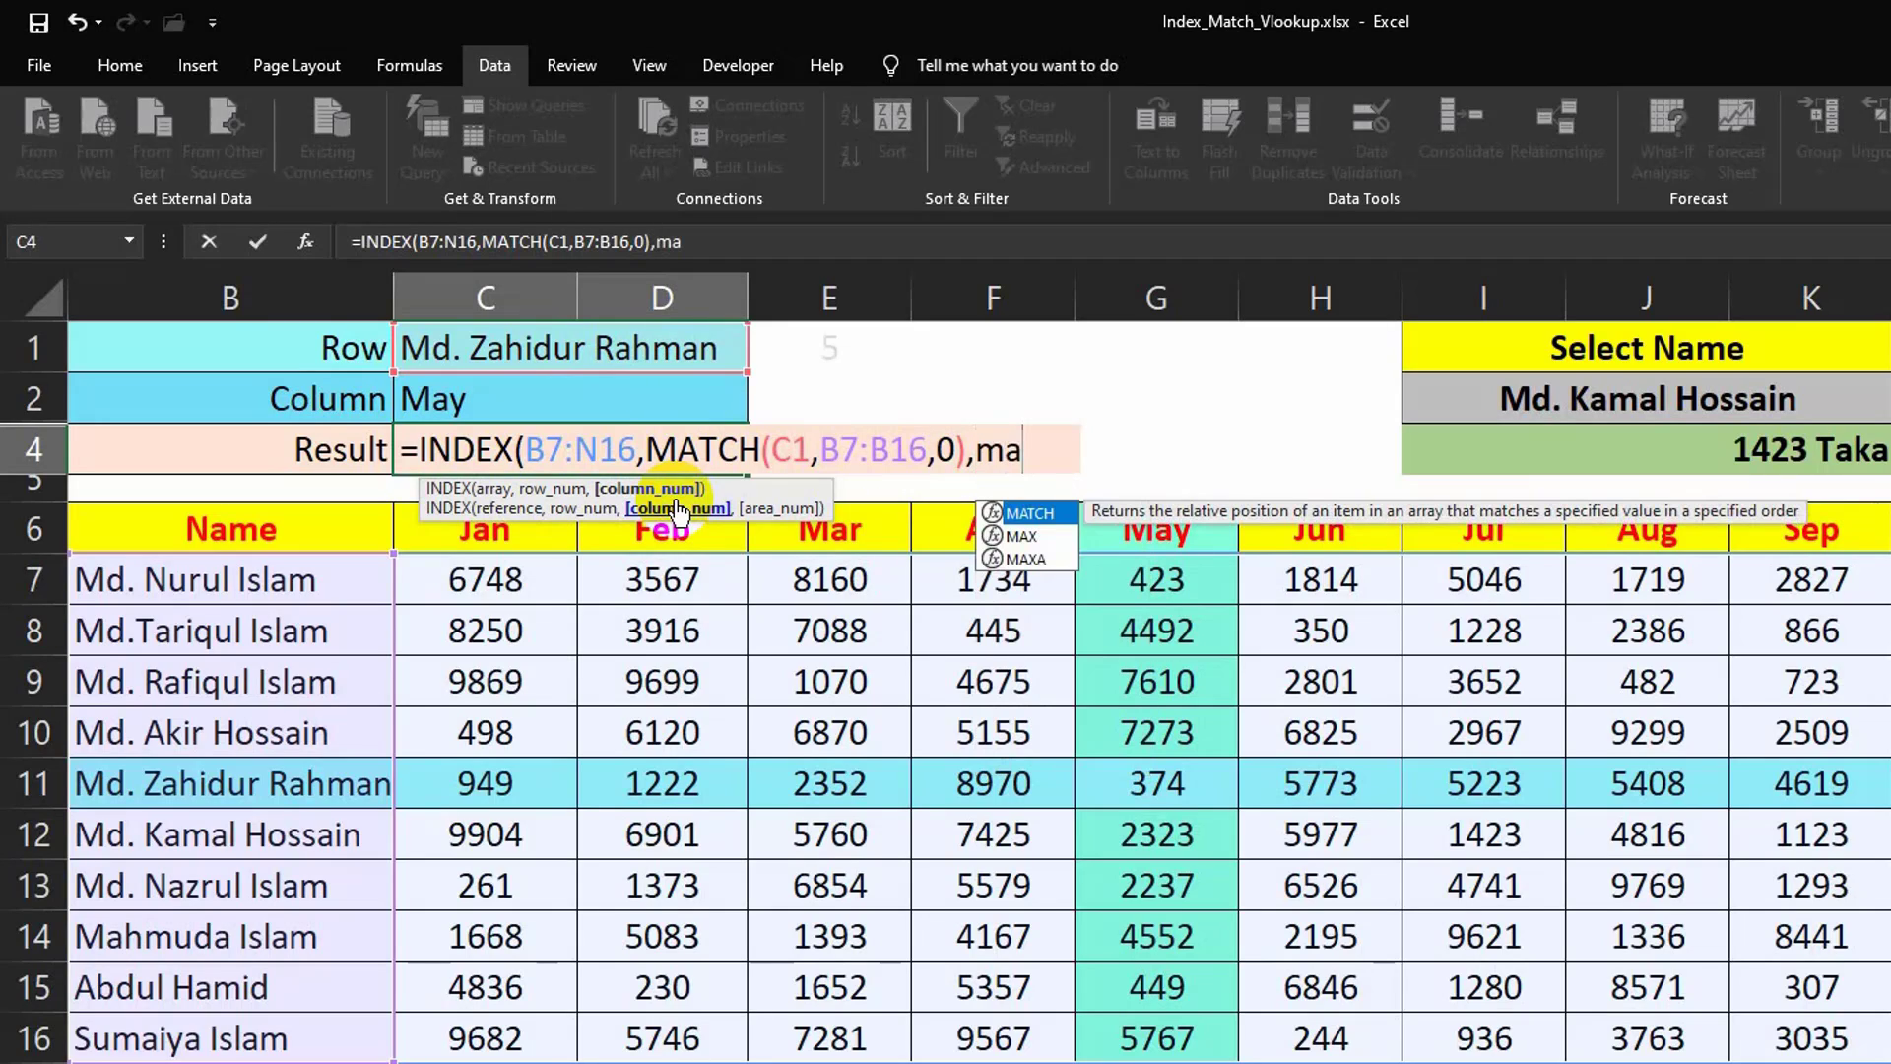
text(t)
key(Tab)
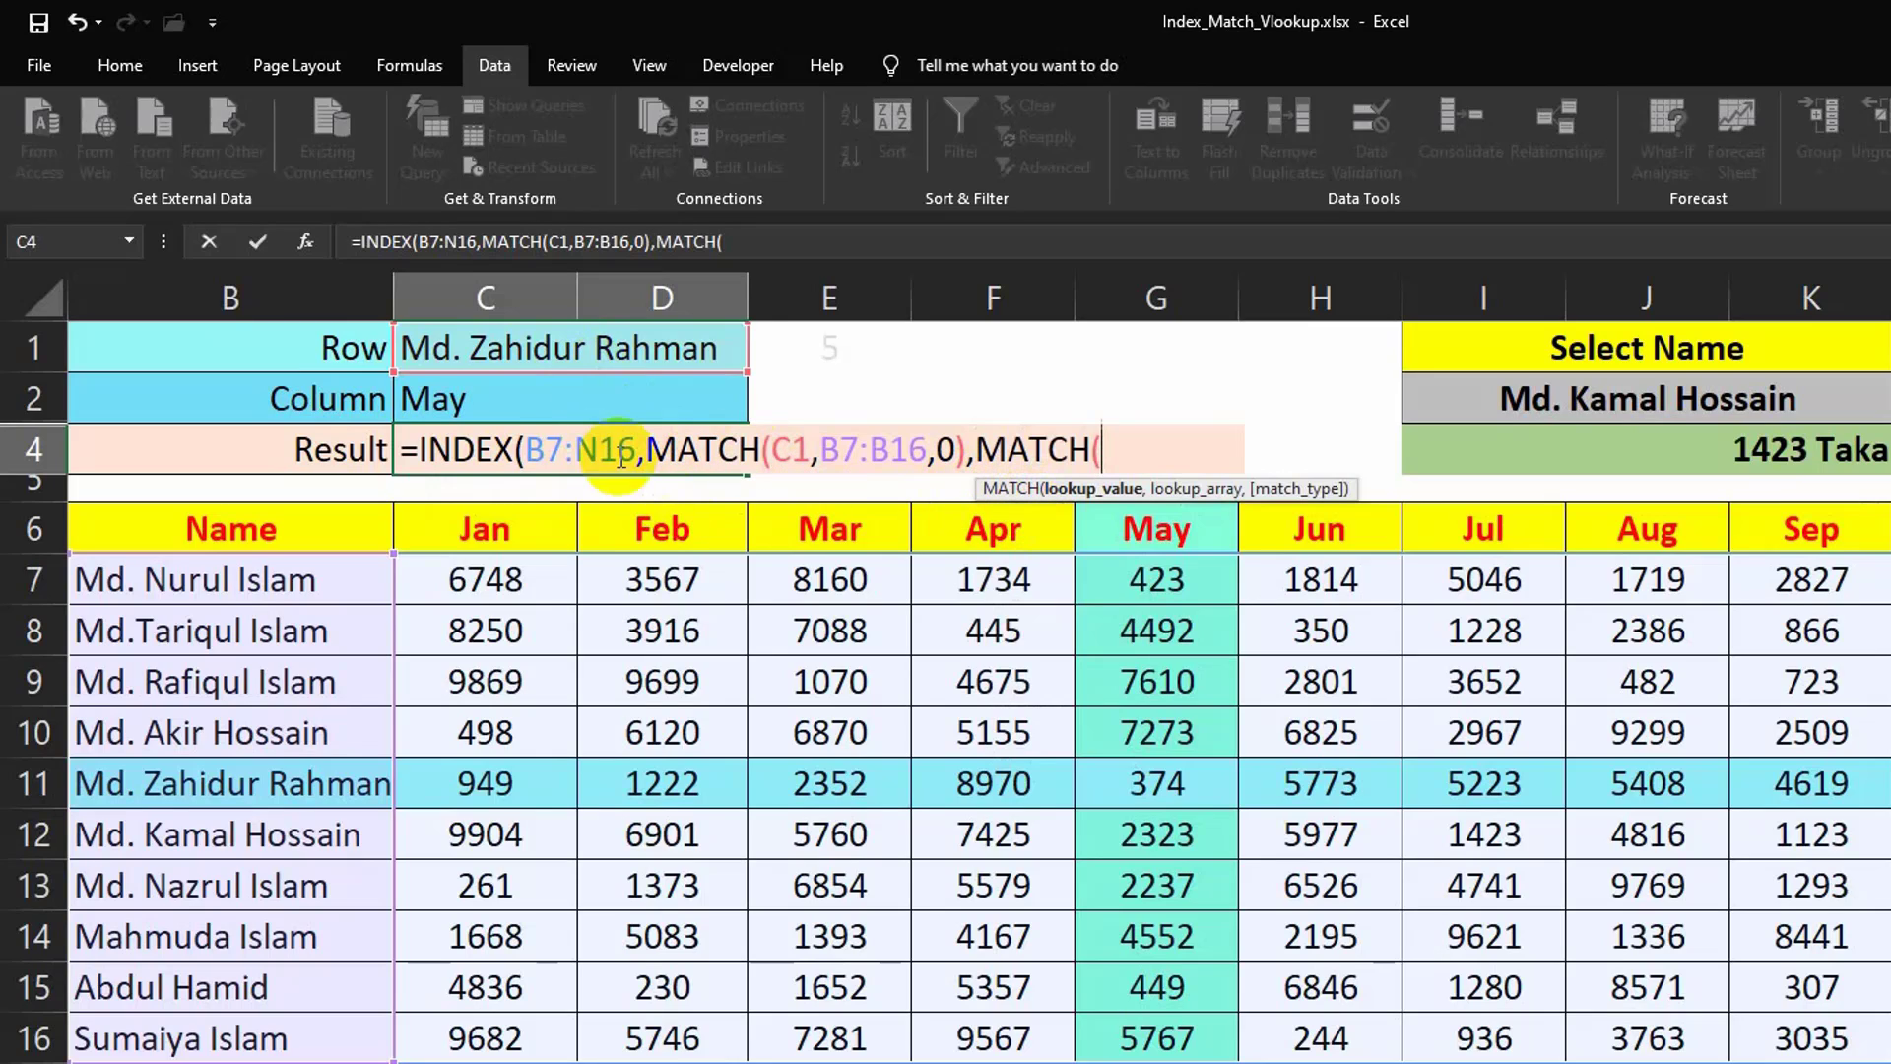
click(463, 402)
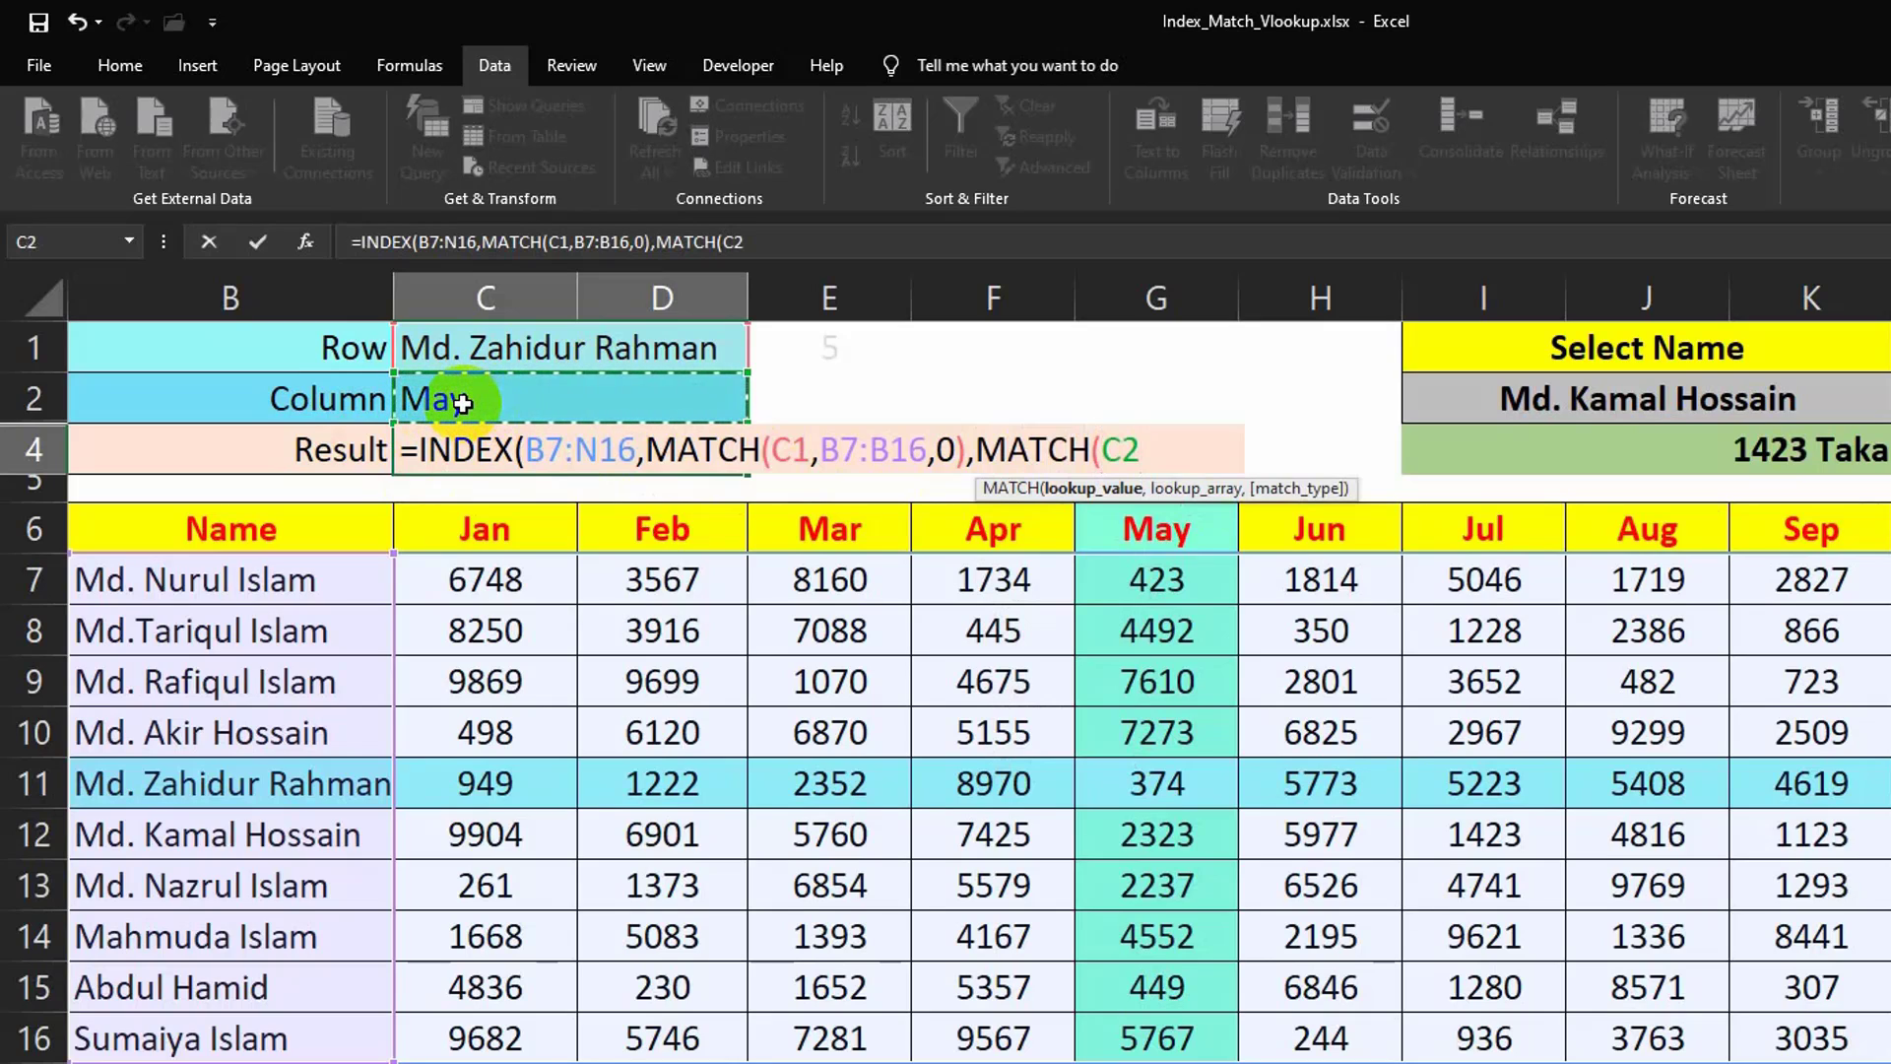
text(,)
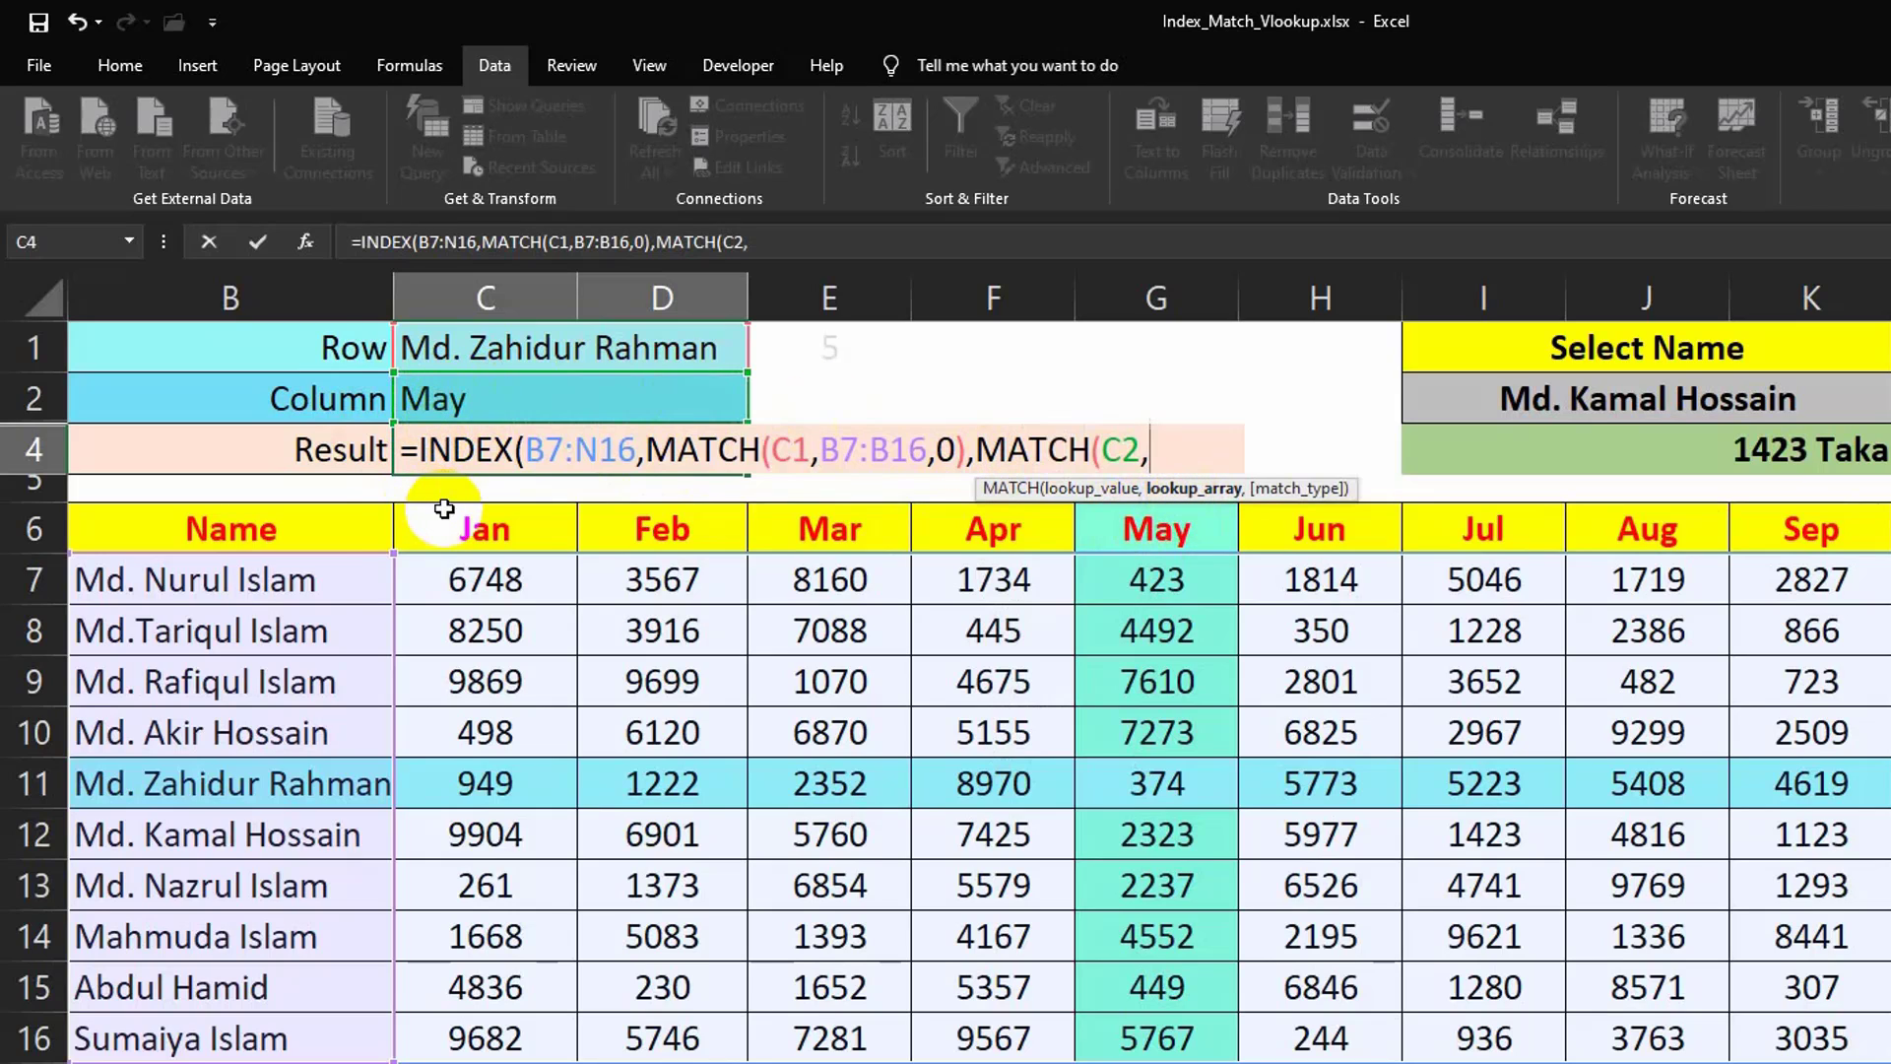
drag(211, 528, 1749, 532)
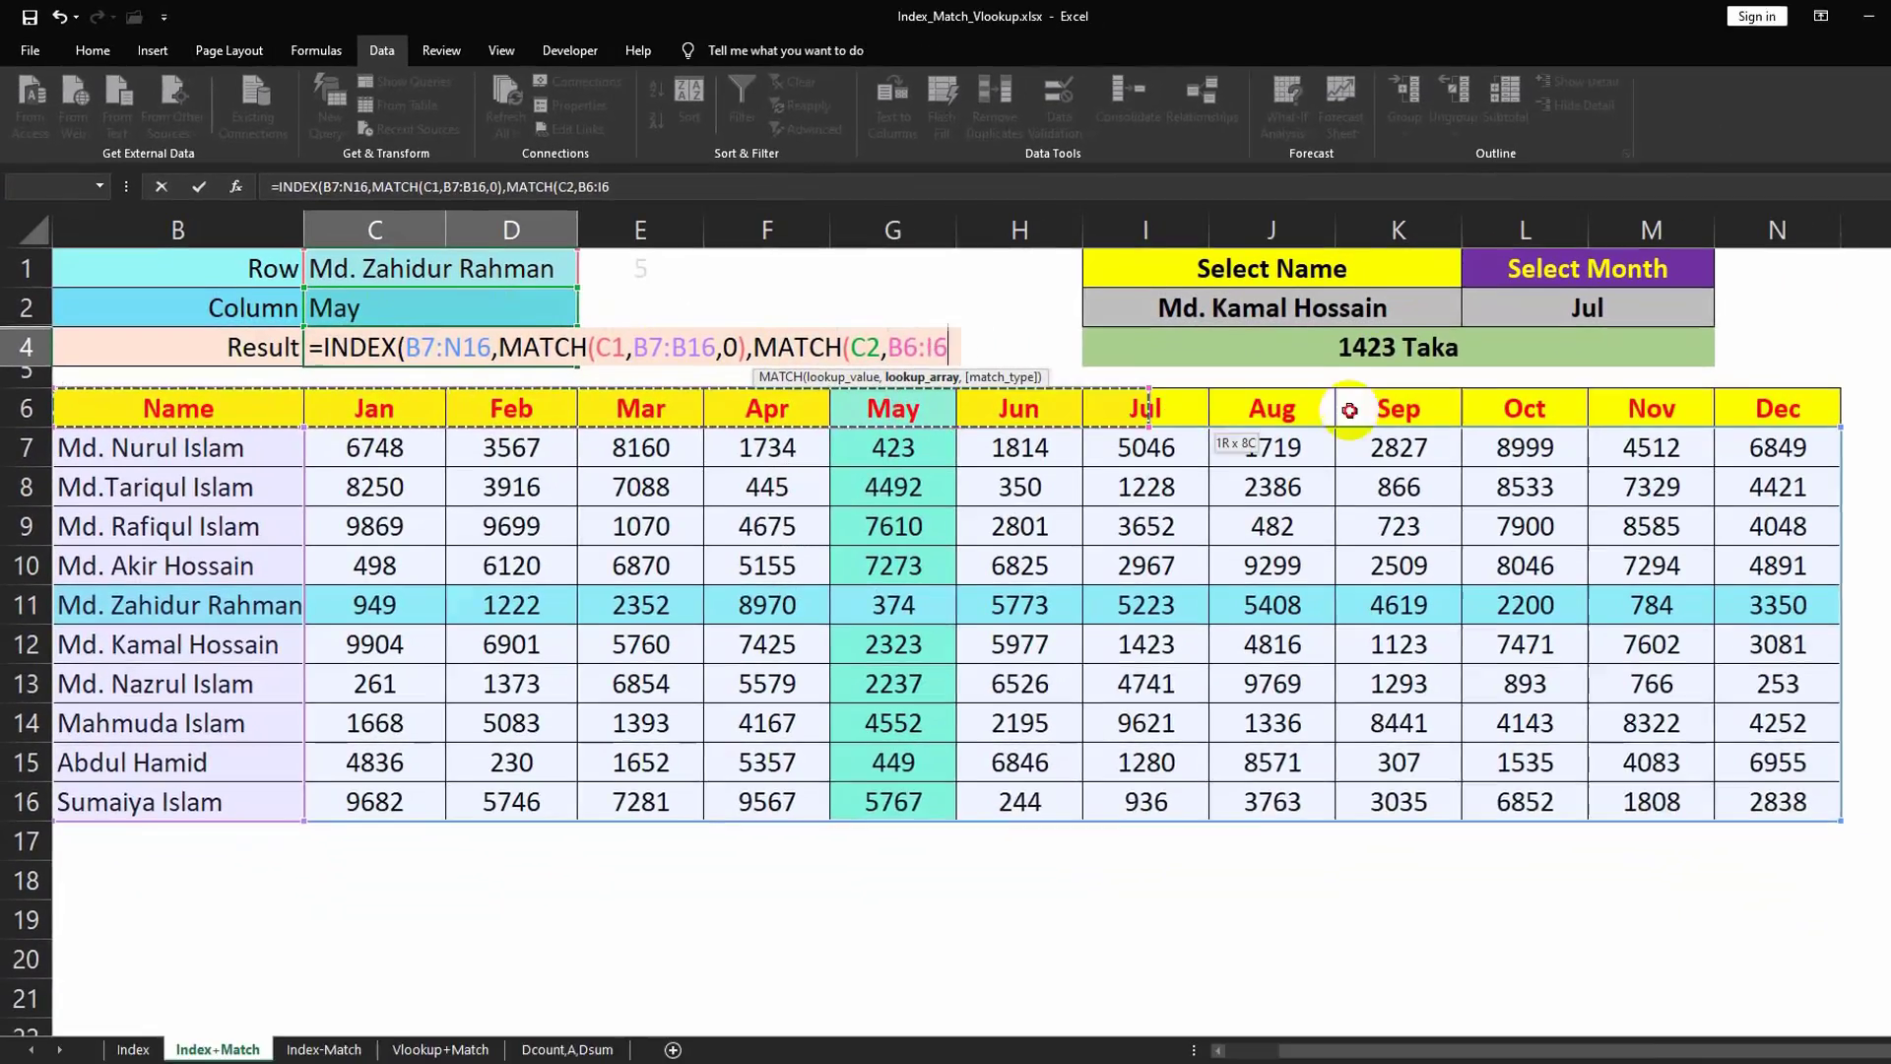
drag(1349, 410, 1763, 414)
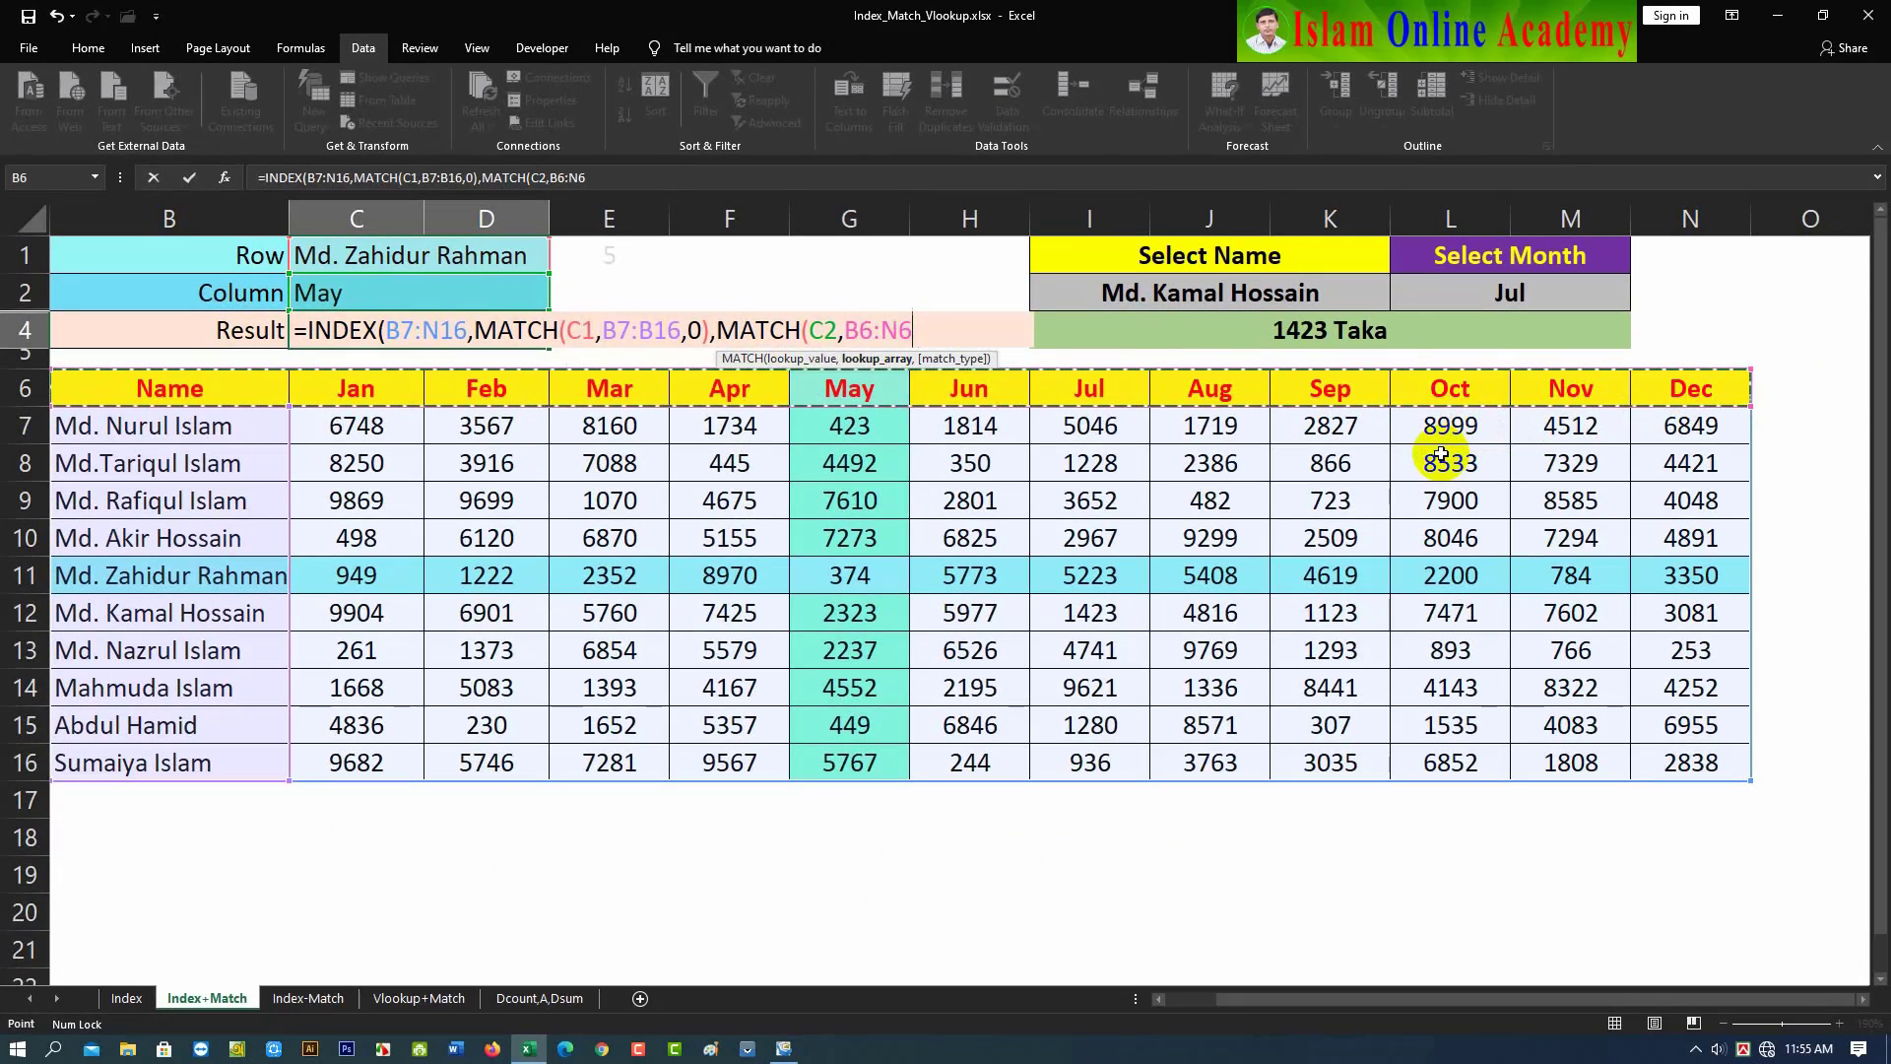
text(,)
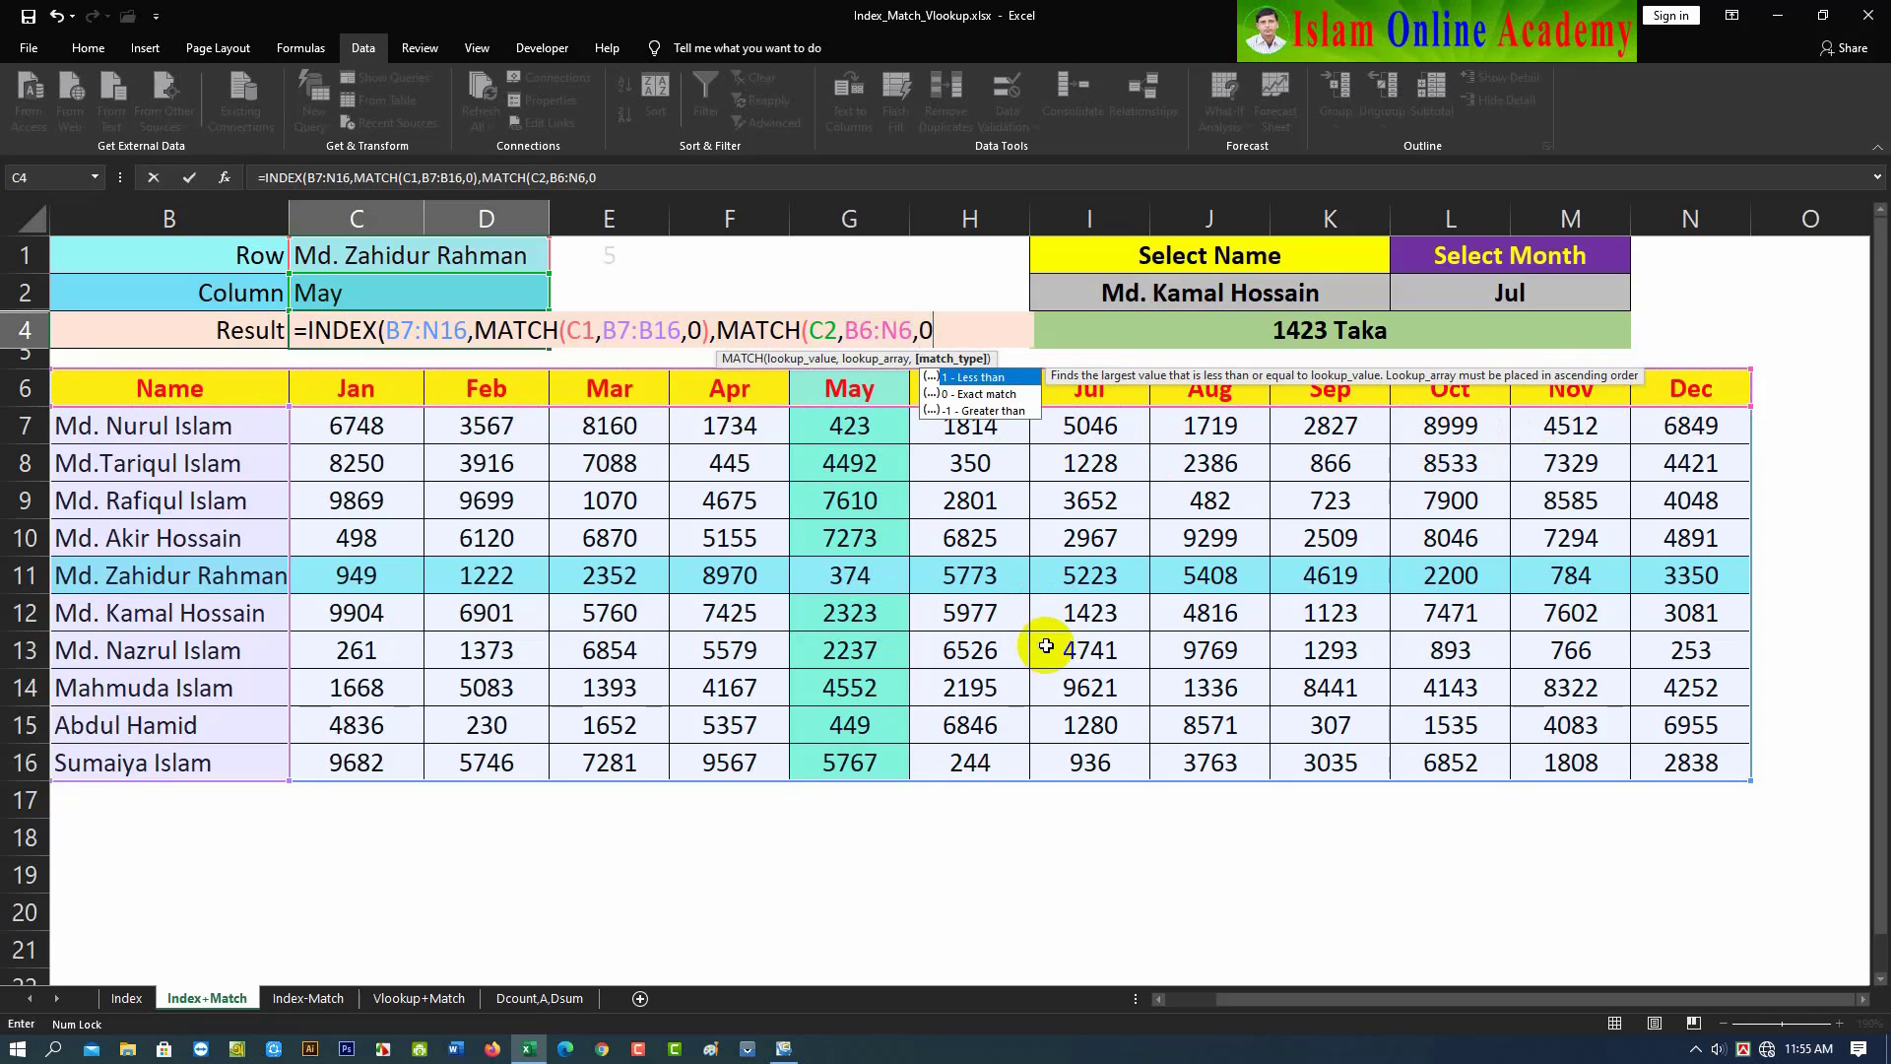
text(0))
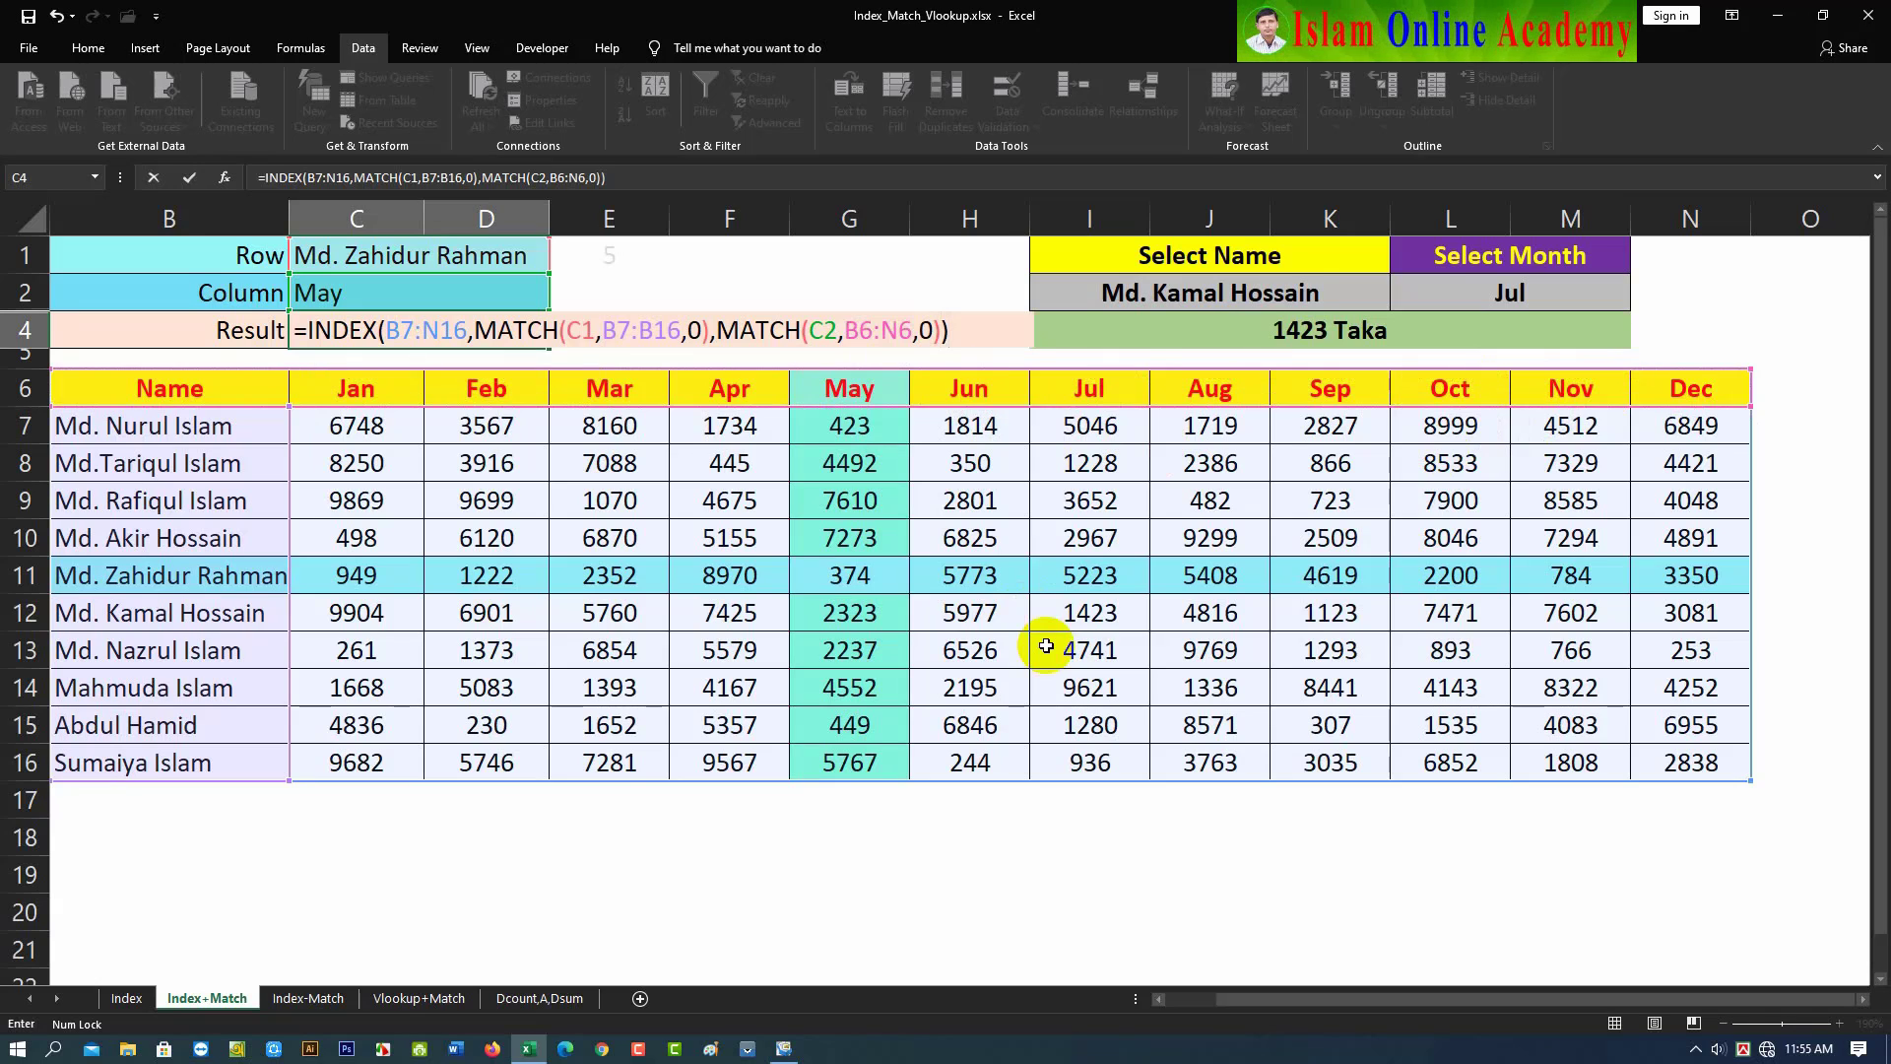
key(Return)
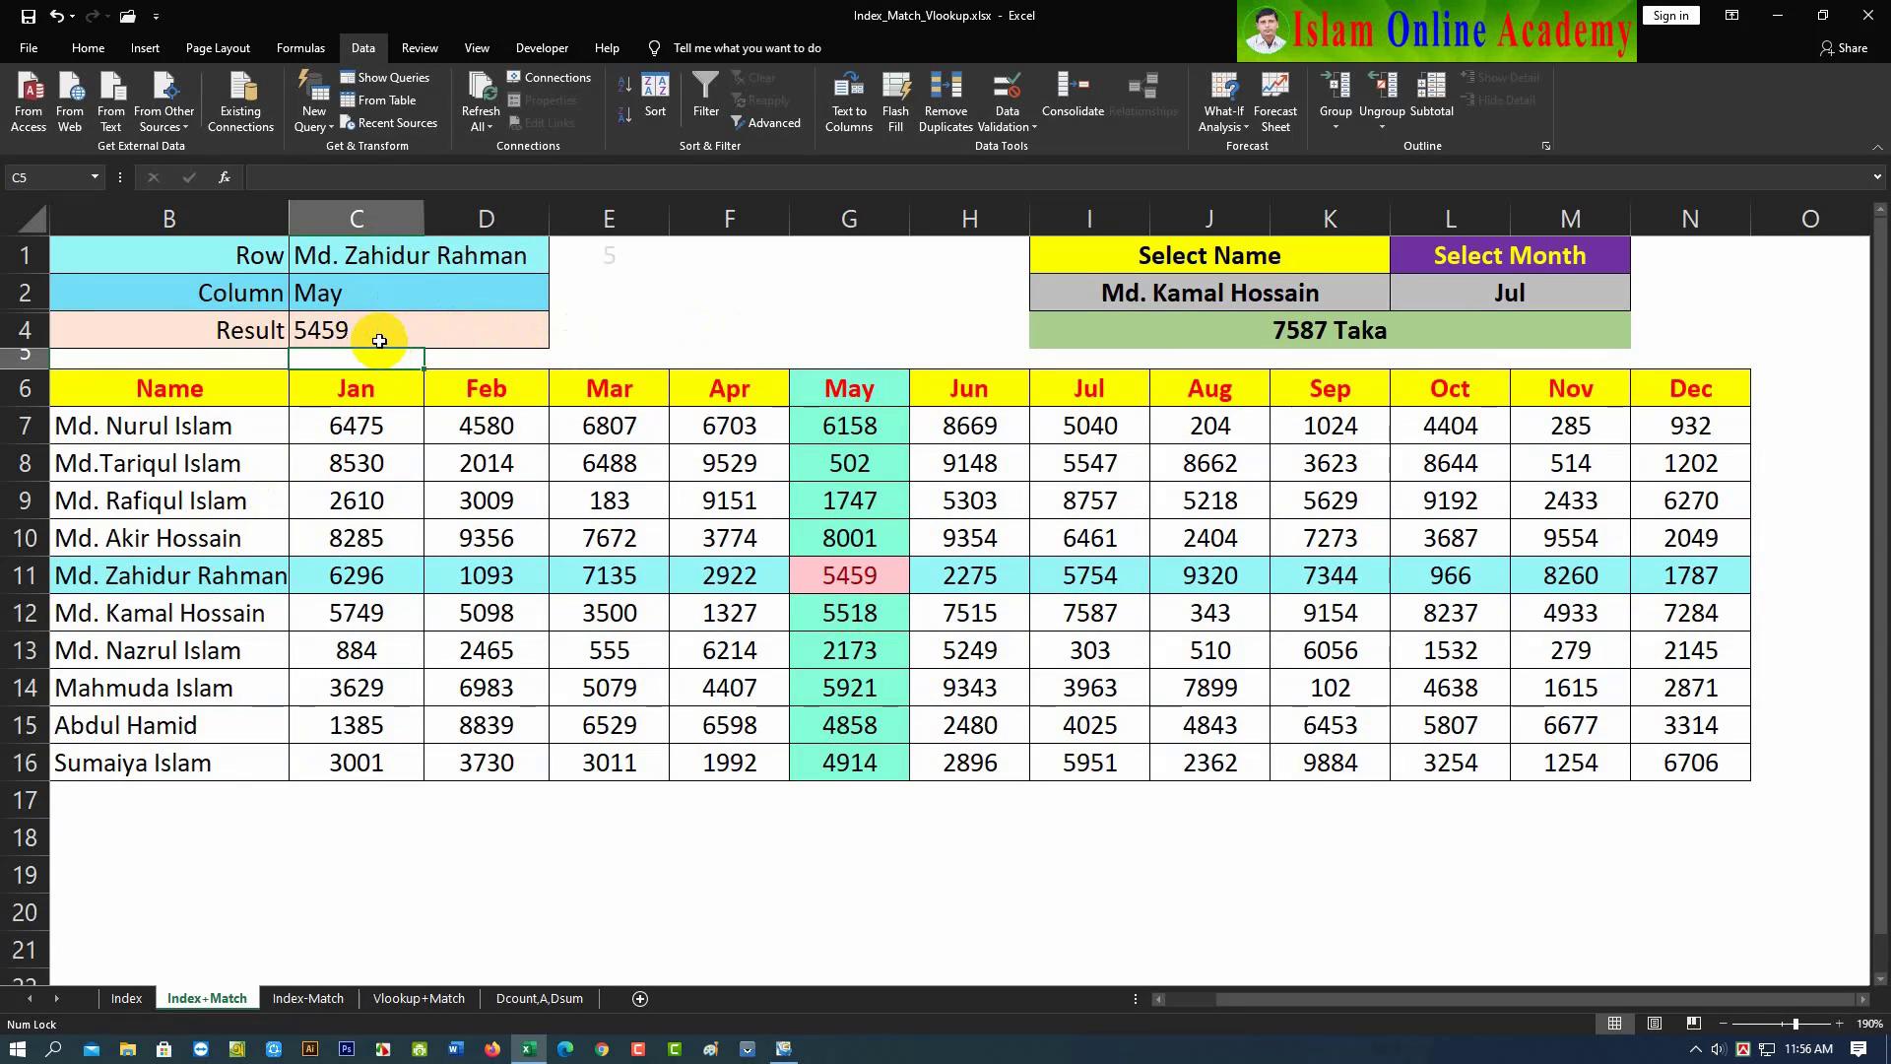
Replace the May header in G6 with hhh and choose hhh as the column value in C2
click(849, 392)
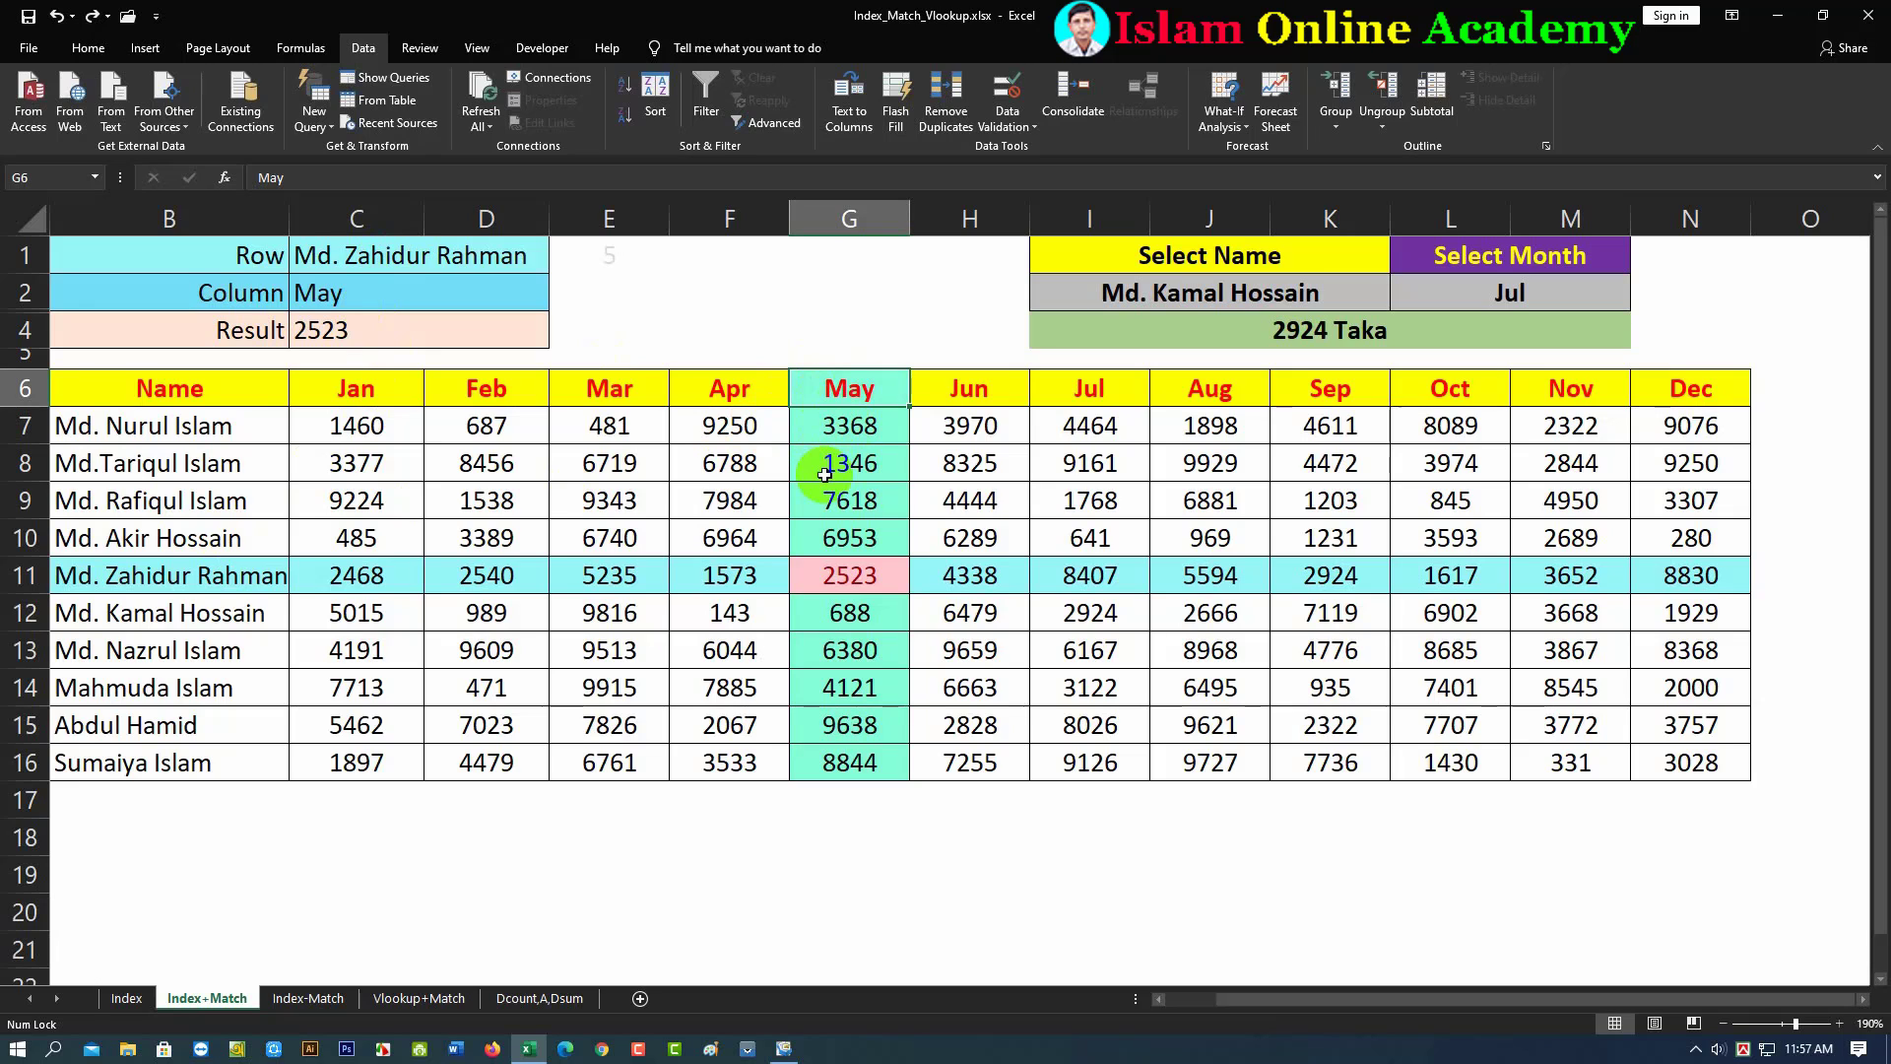
text(hhh)
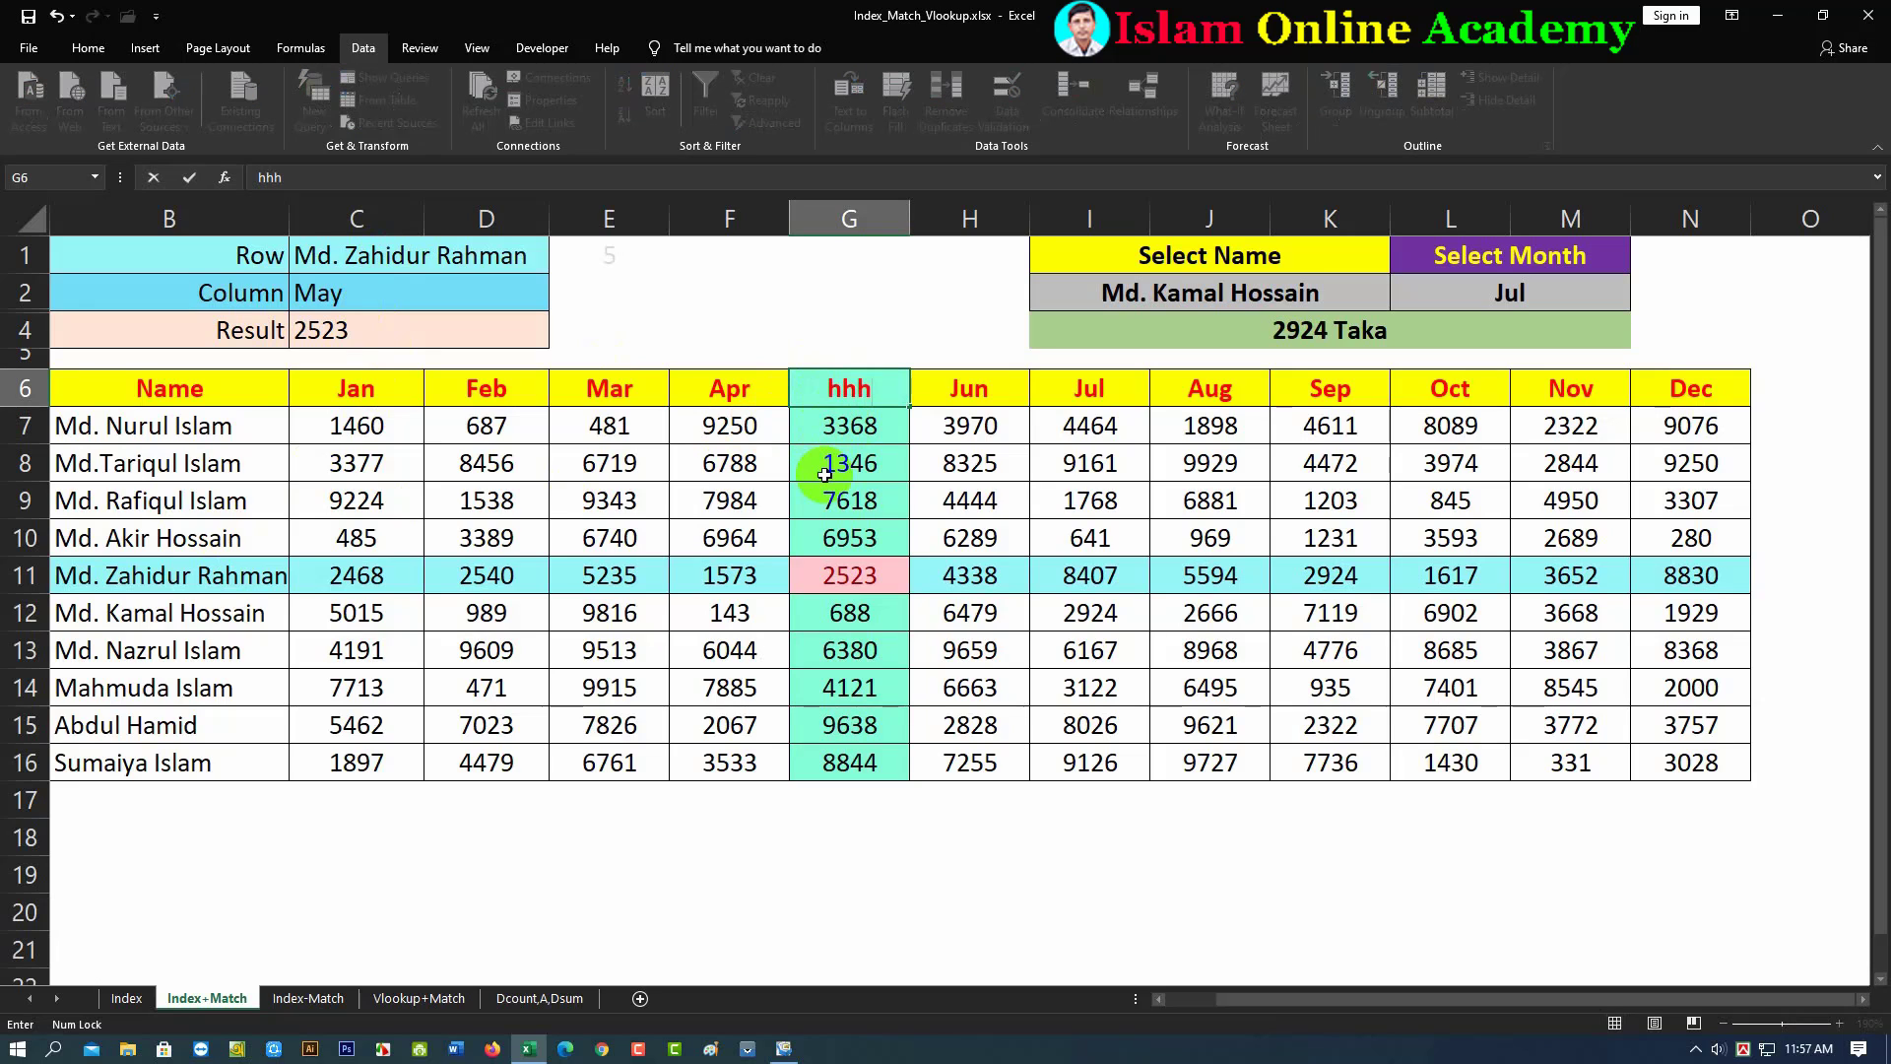
click(778, 320)
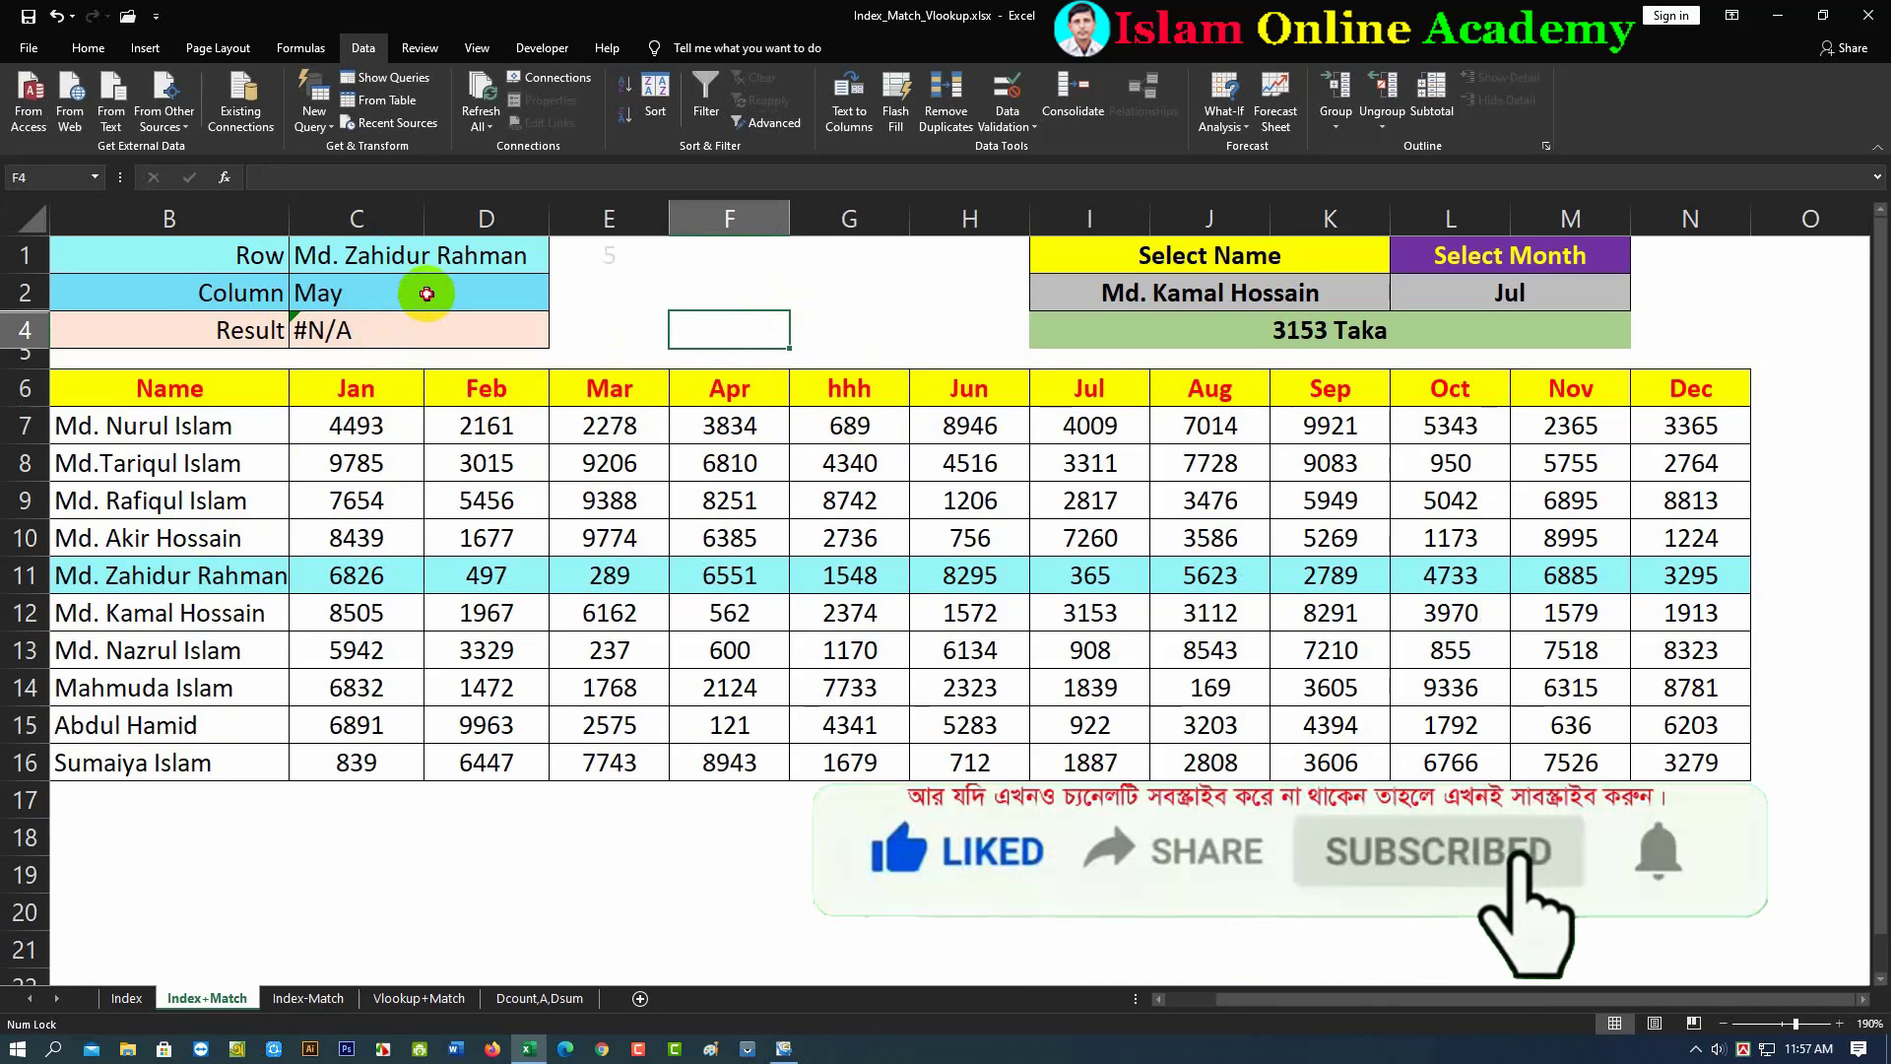
click(432, 293)
click(559, 302)
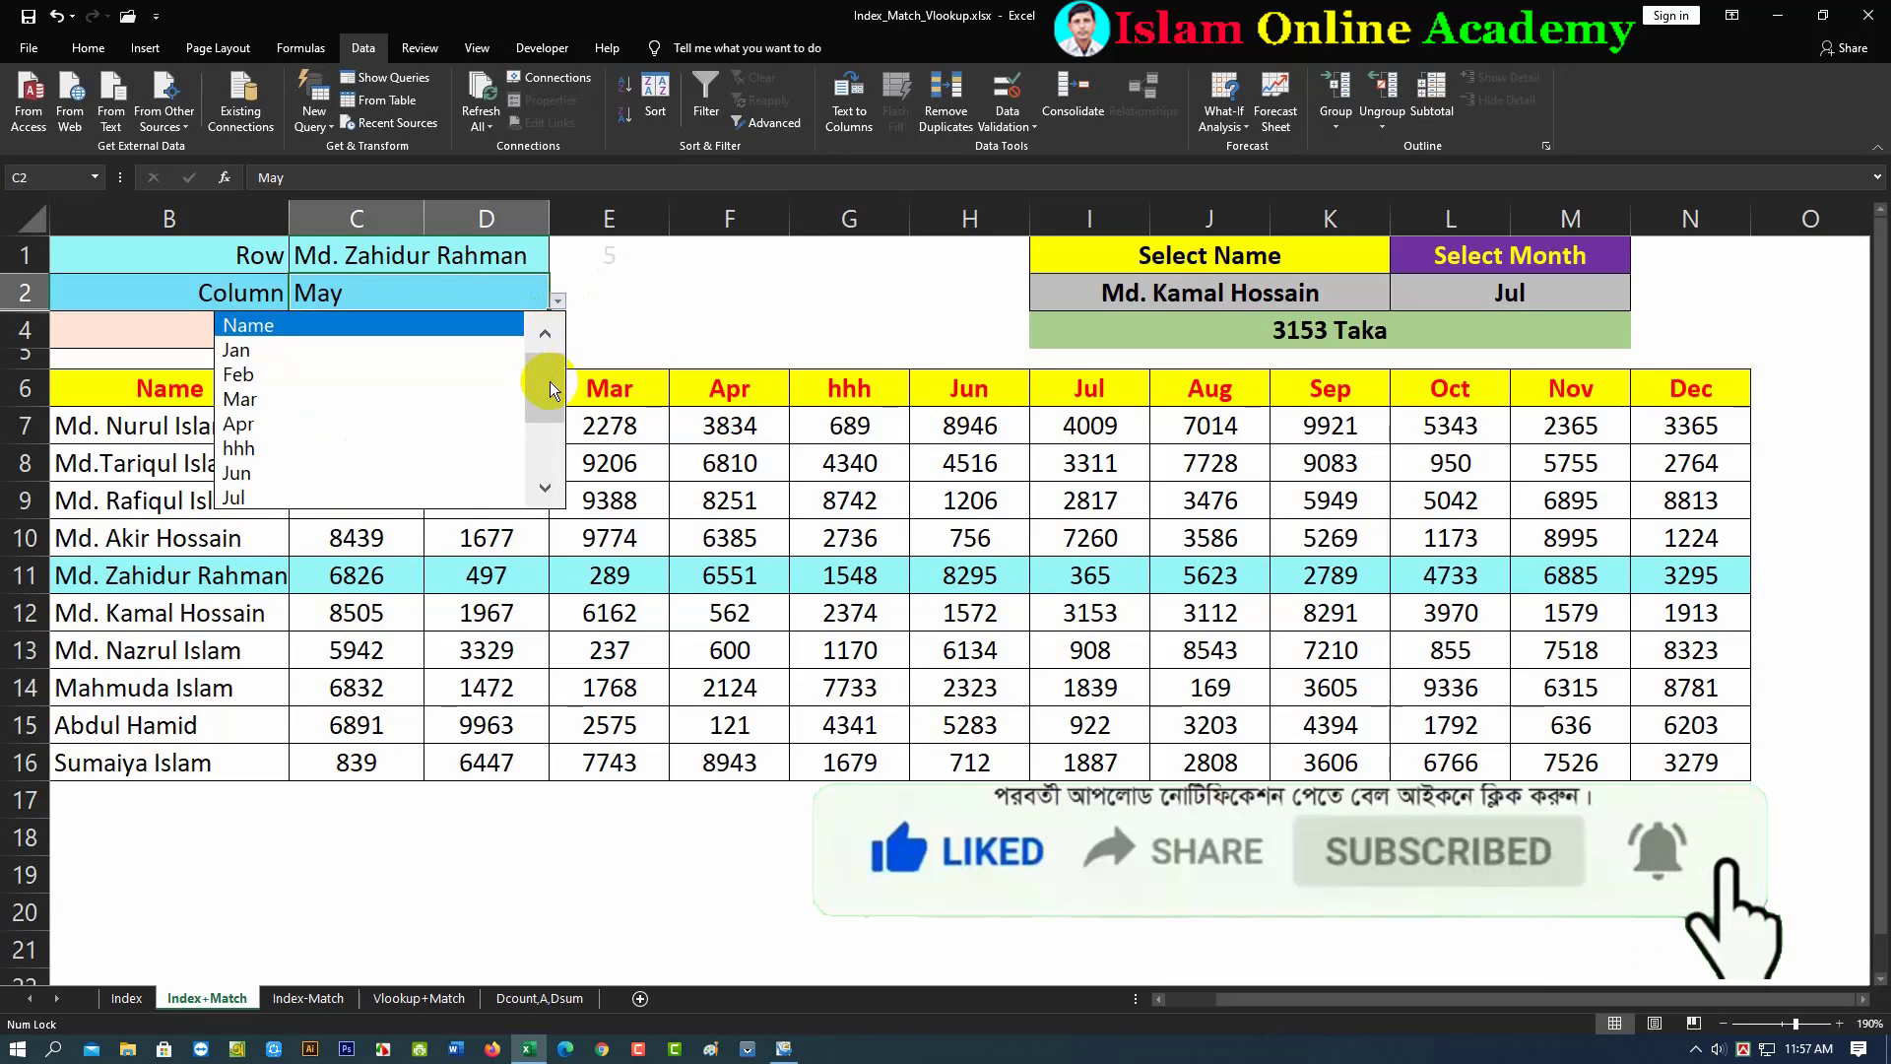
click(307, 452)
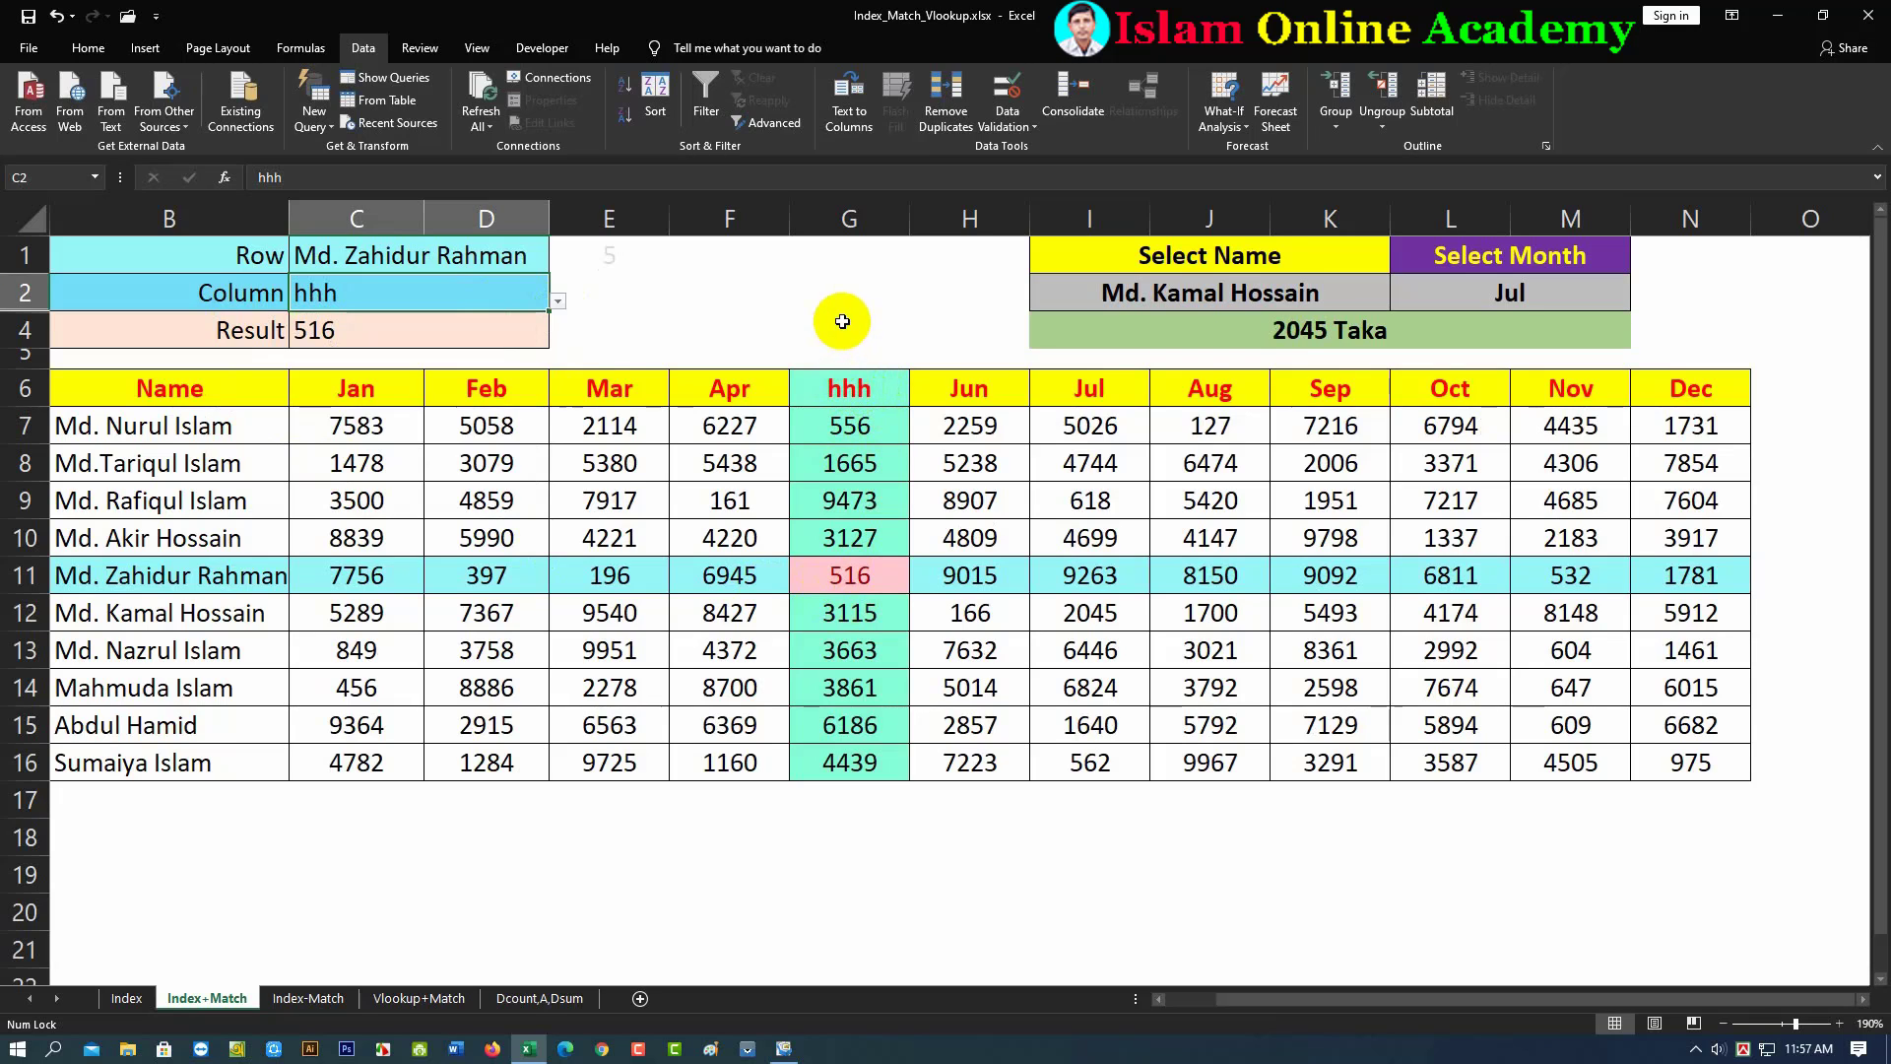
Undo the column selection in C2 and the header change in G6
key(ctrl+z)
key(ctrl+z)
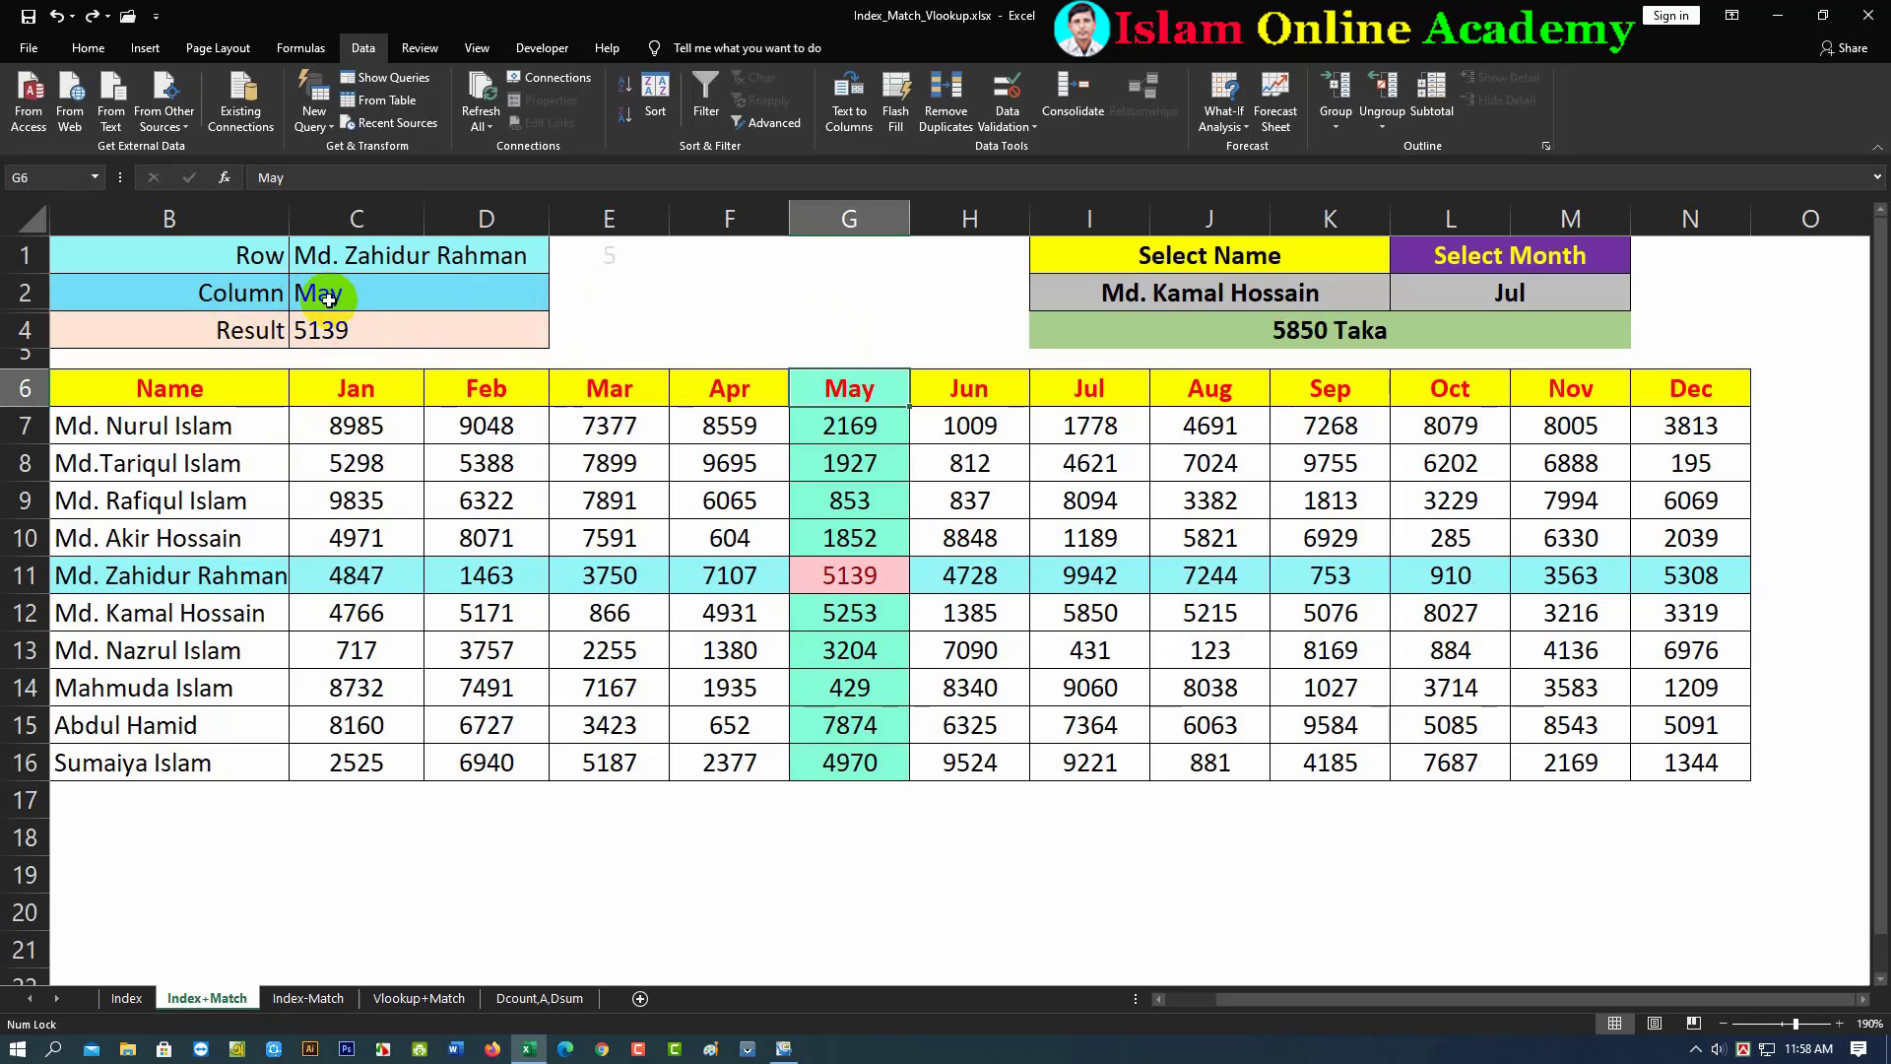
click(658, 643)
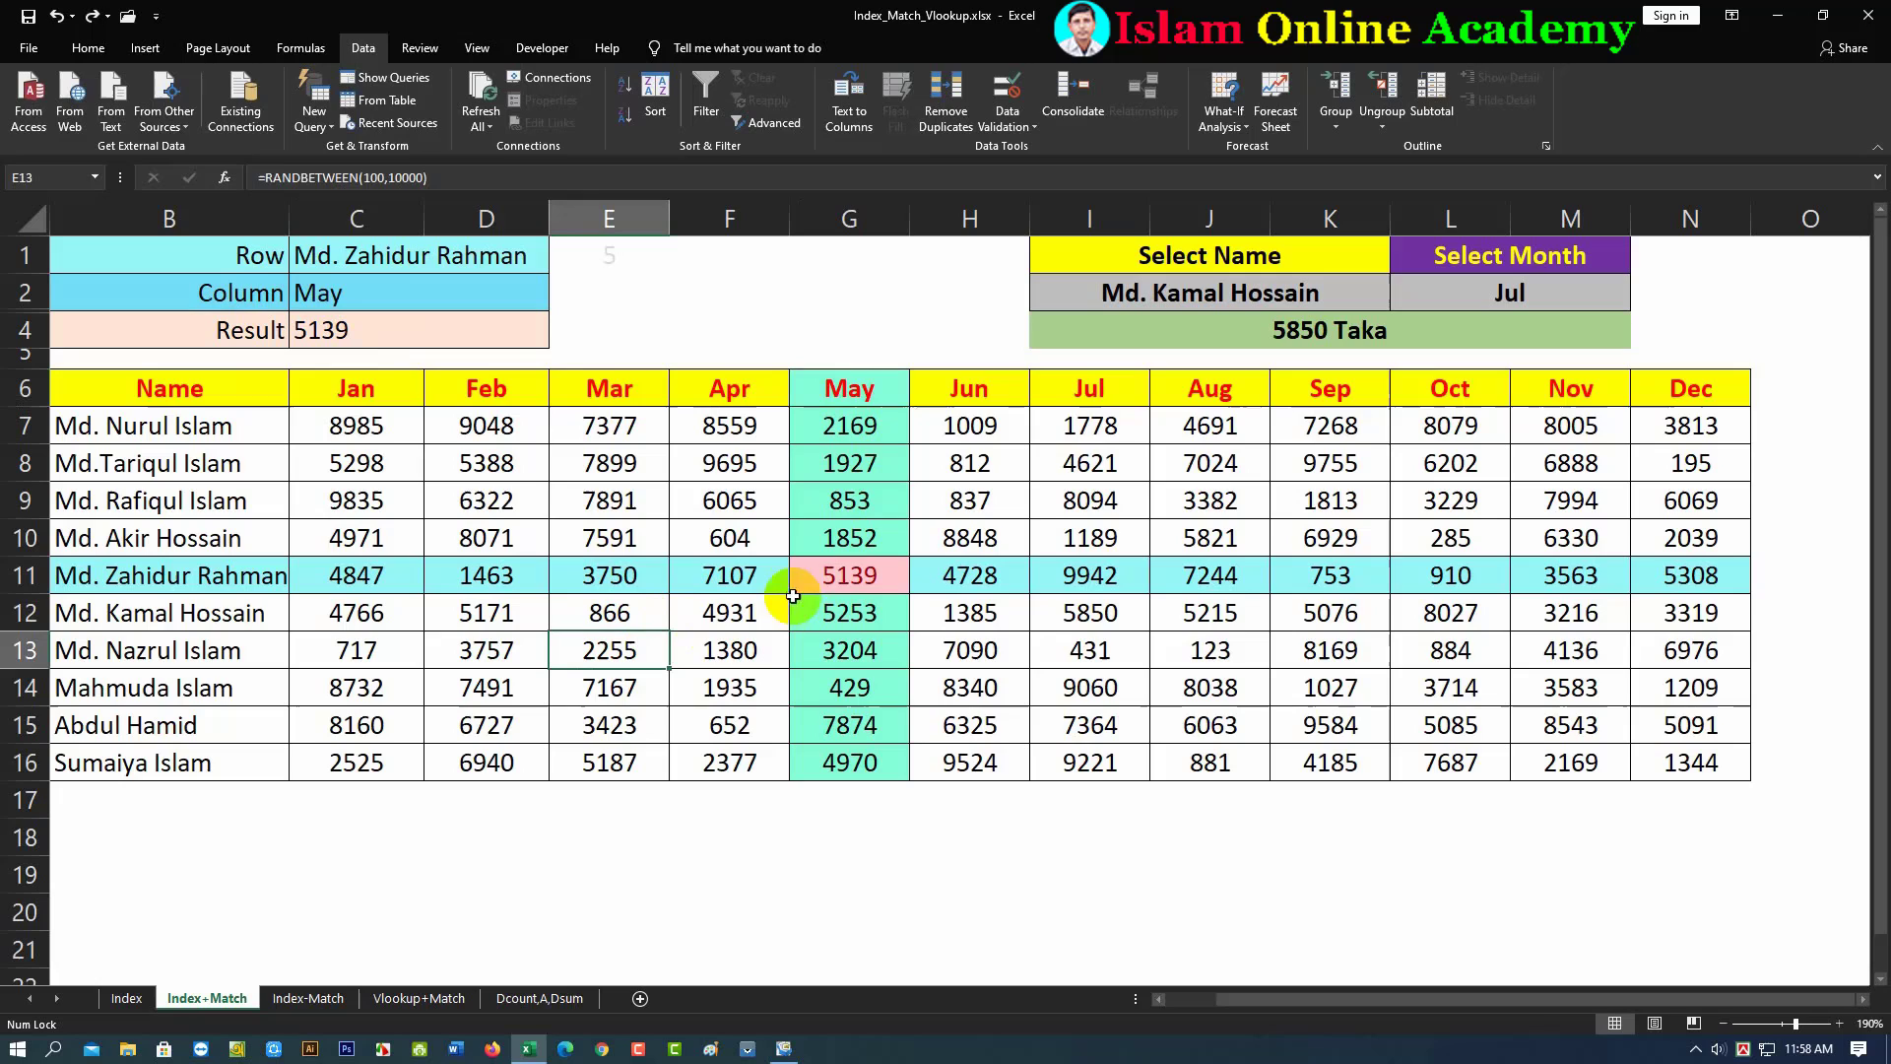
Test the lookup by entering kdjfkdjf55 in cell G11, and undo the entry
click(840, 575)
text(kdjfkd)
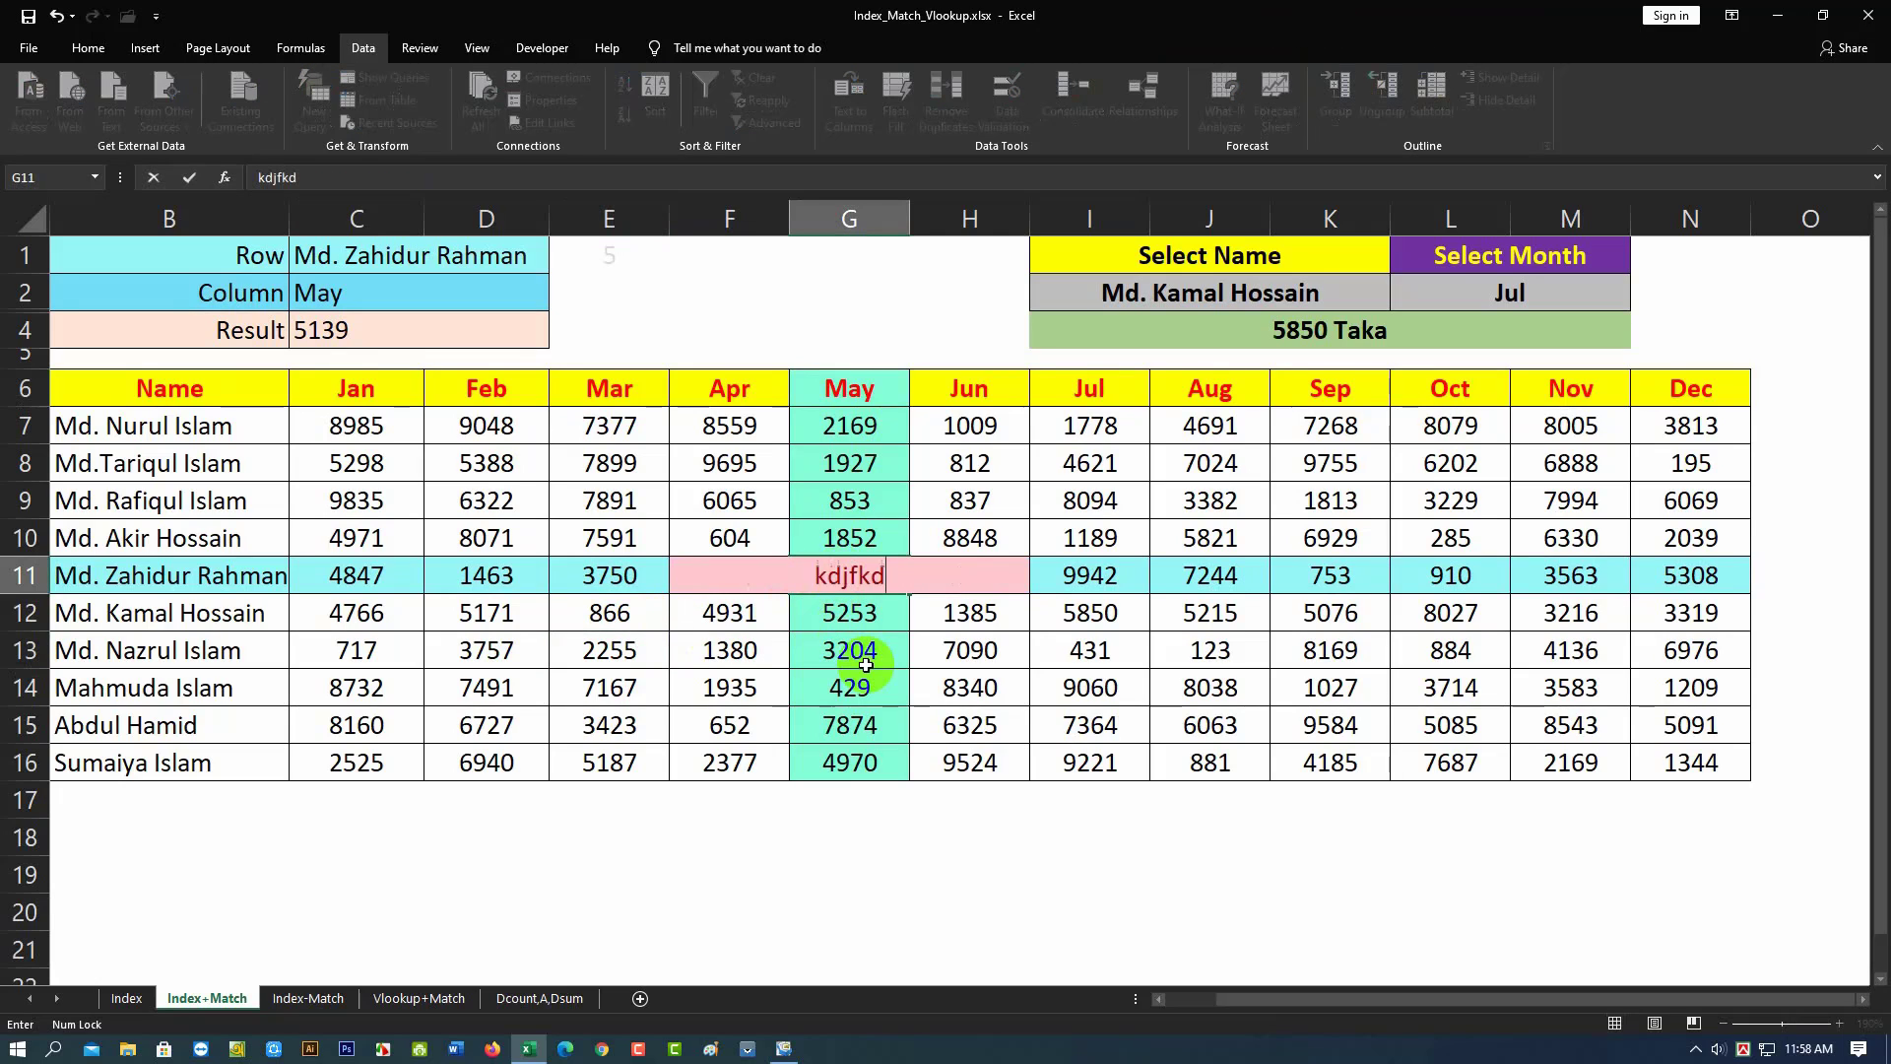
text(jf55)
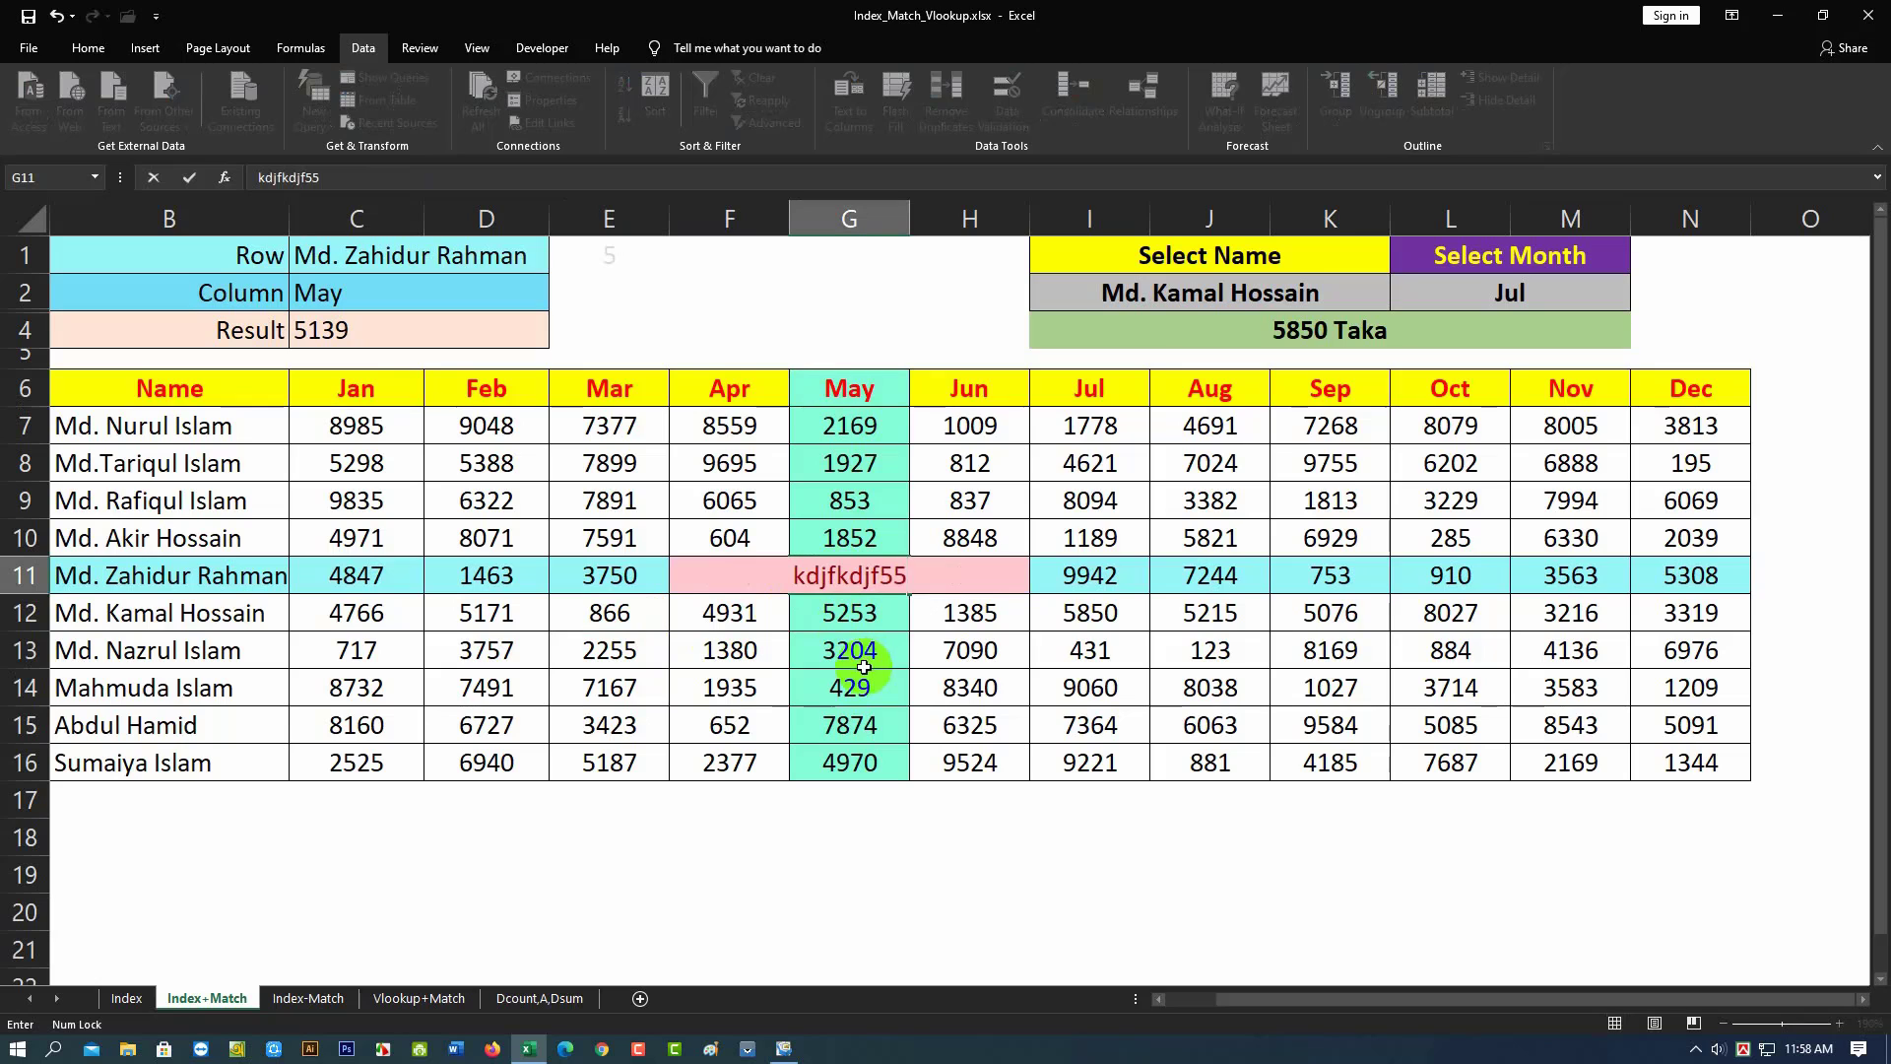
click(747, 677)
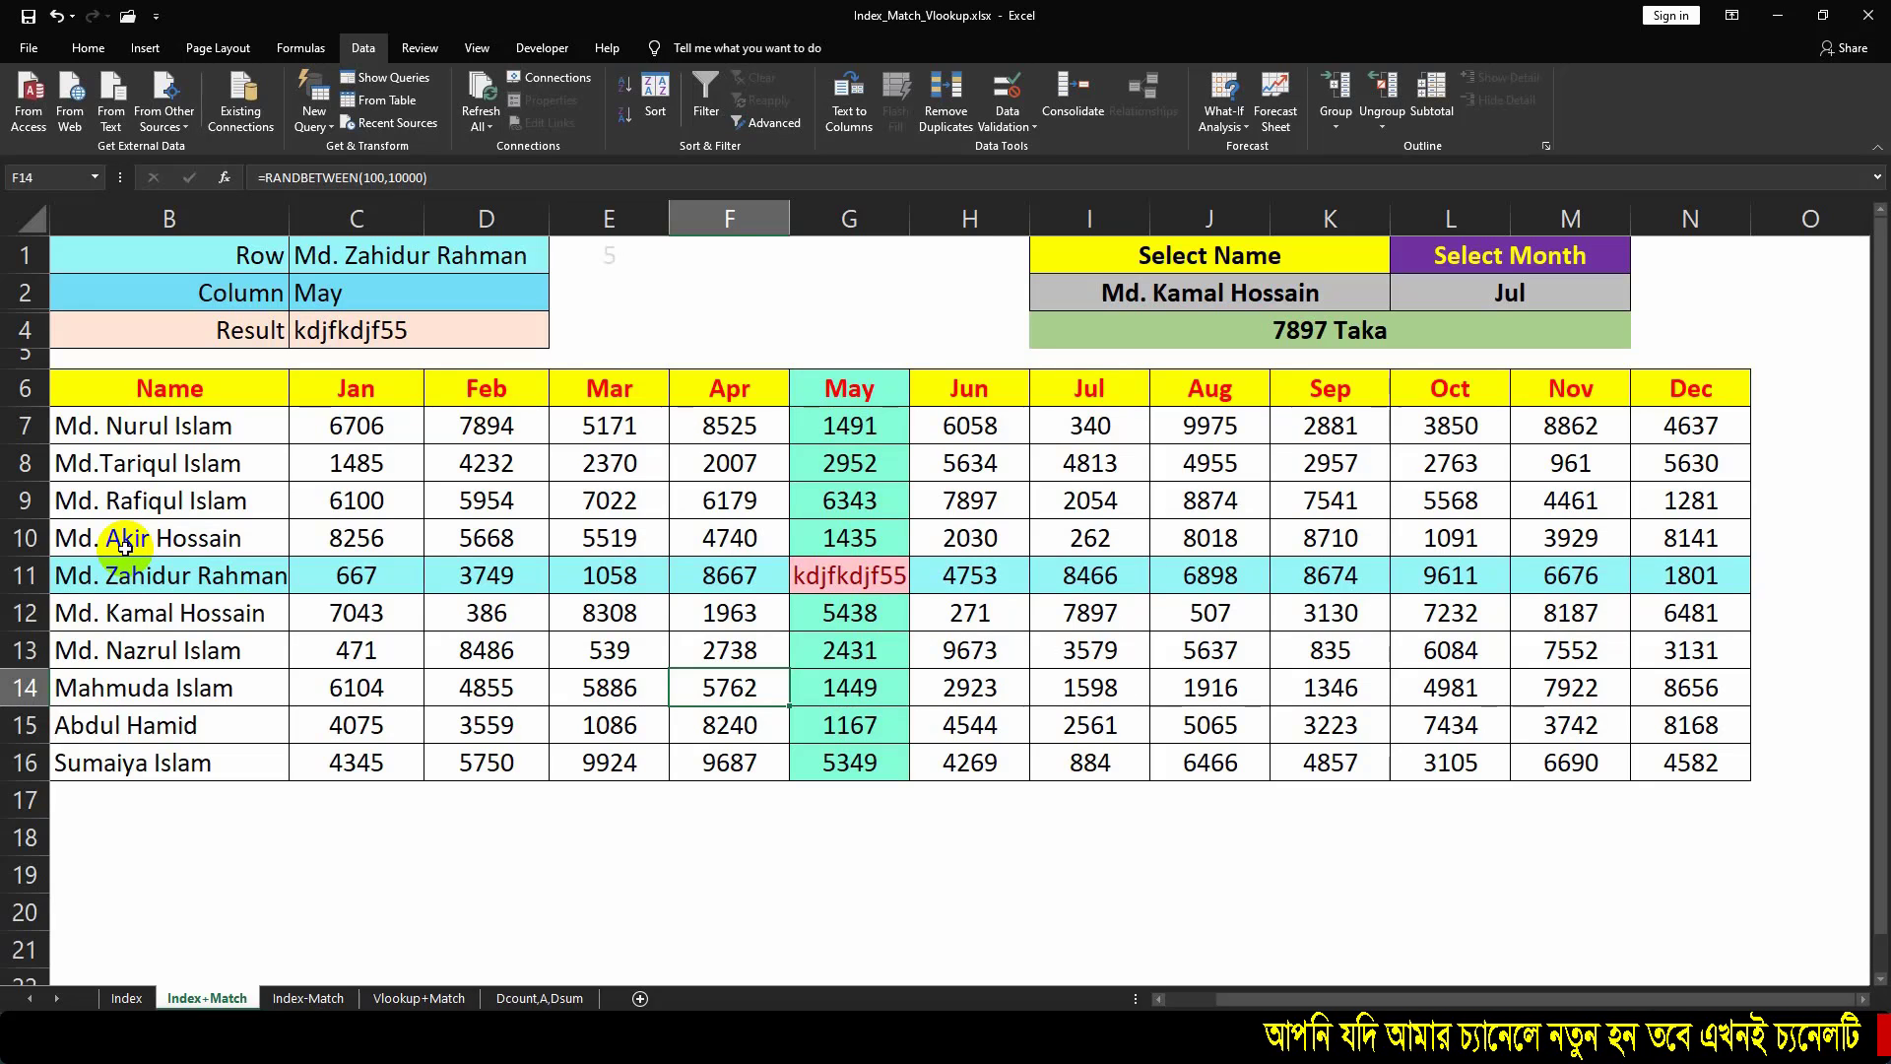
key(ctrl+z)
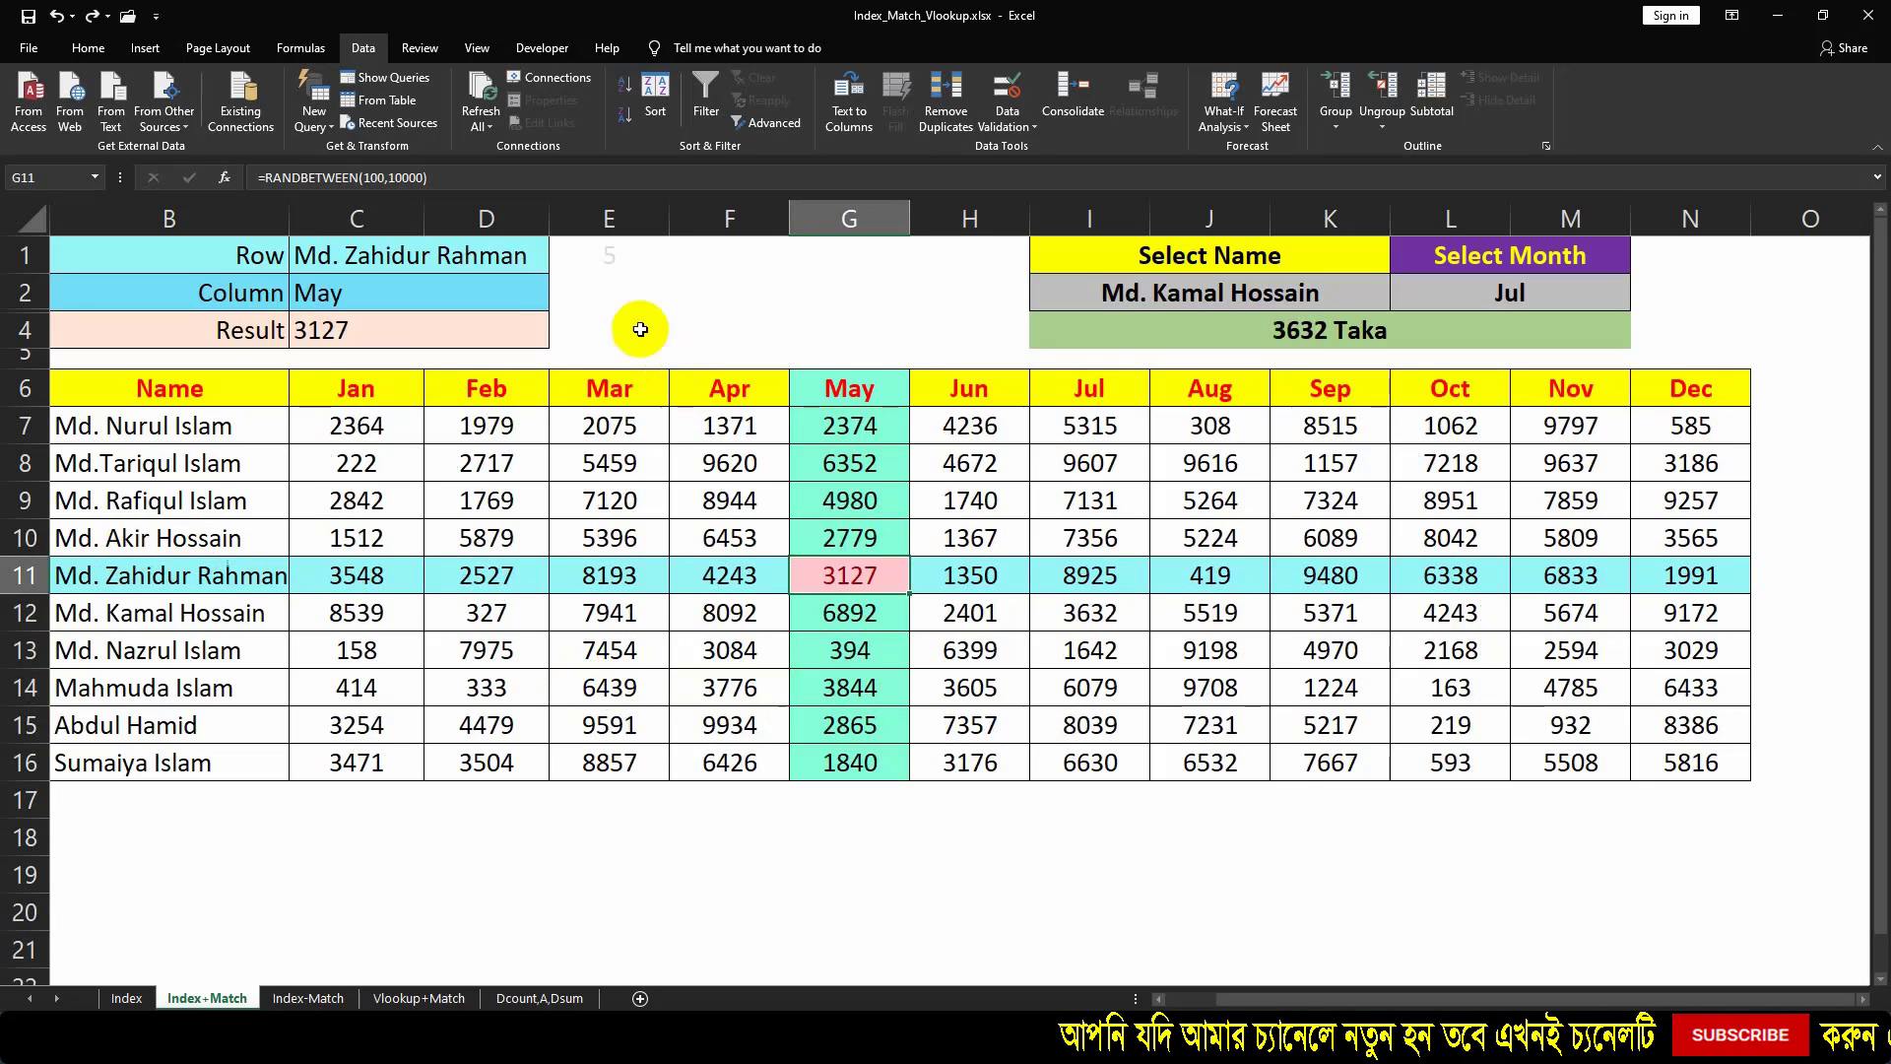
Test the lookup by choosing the name listed in B14 for C1 and Sep for C2
click(531, 255)
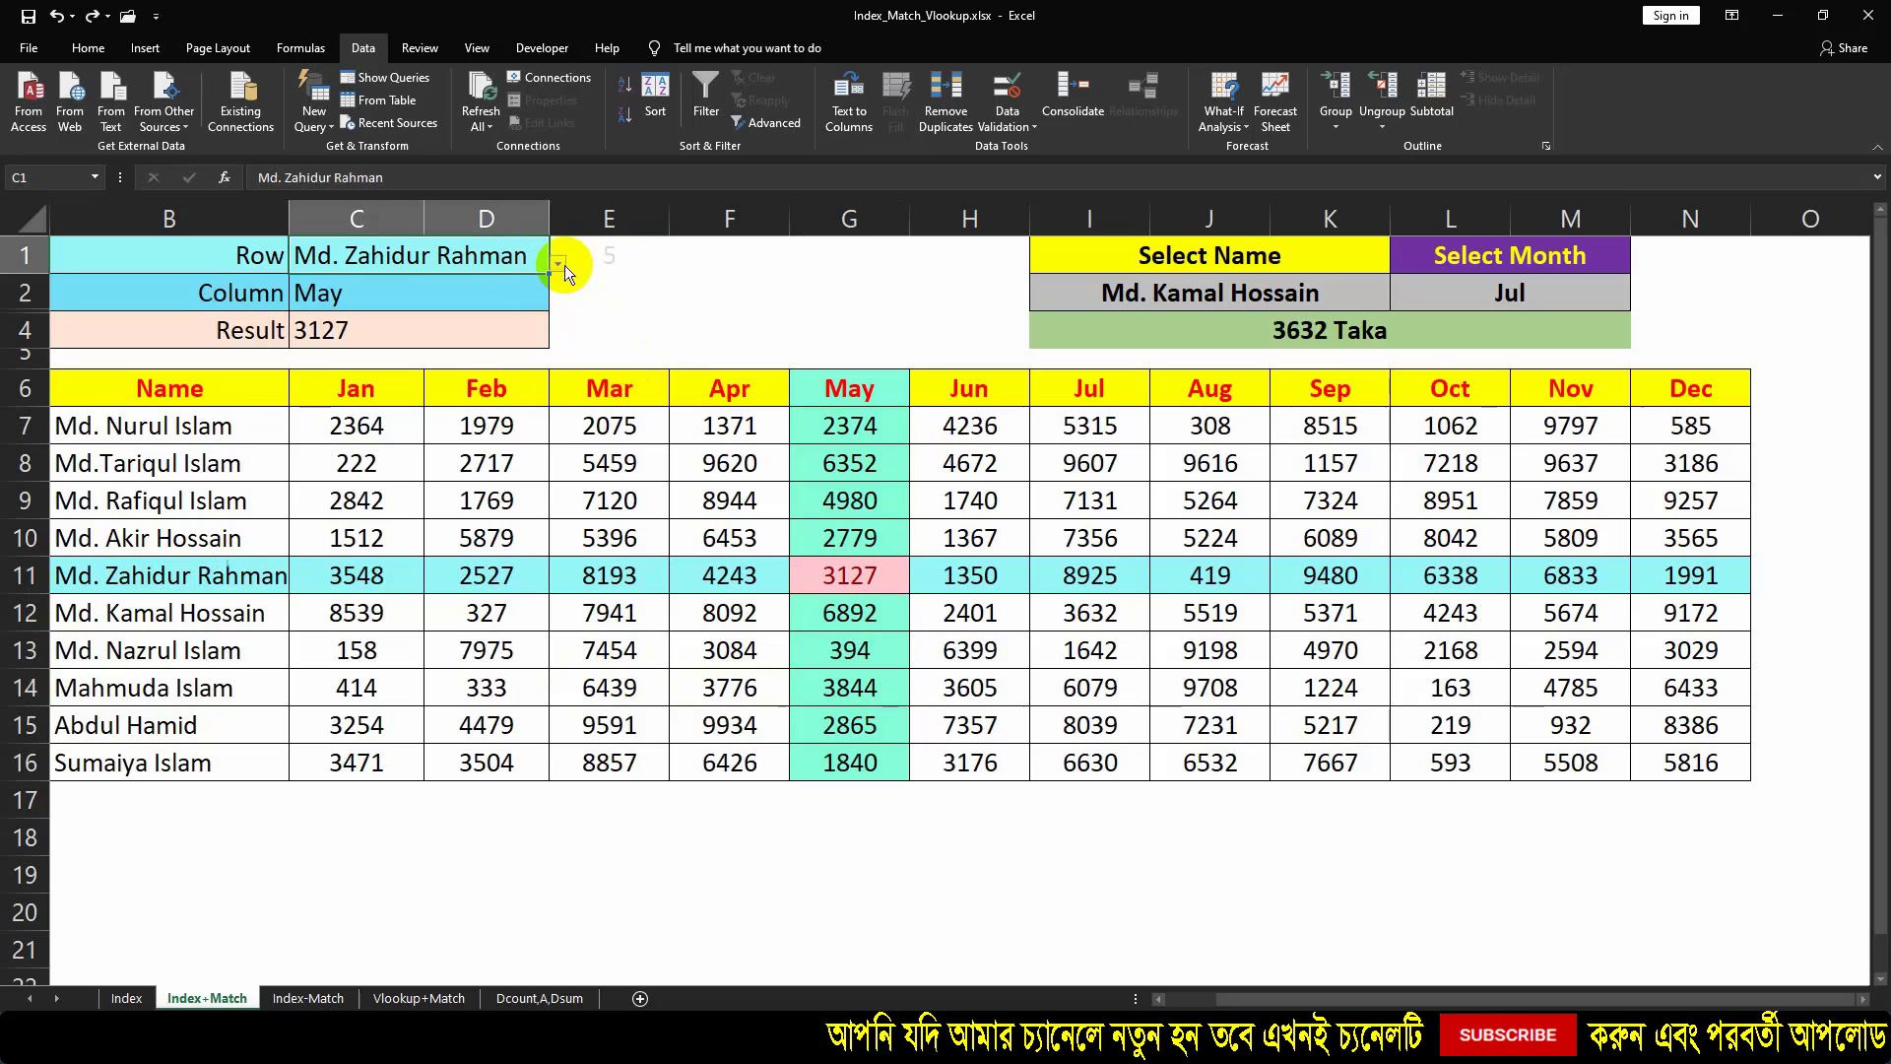
click(558, 263)
click(344, 410)
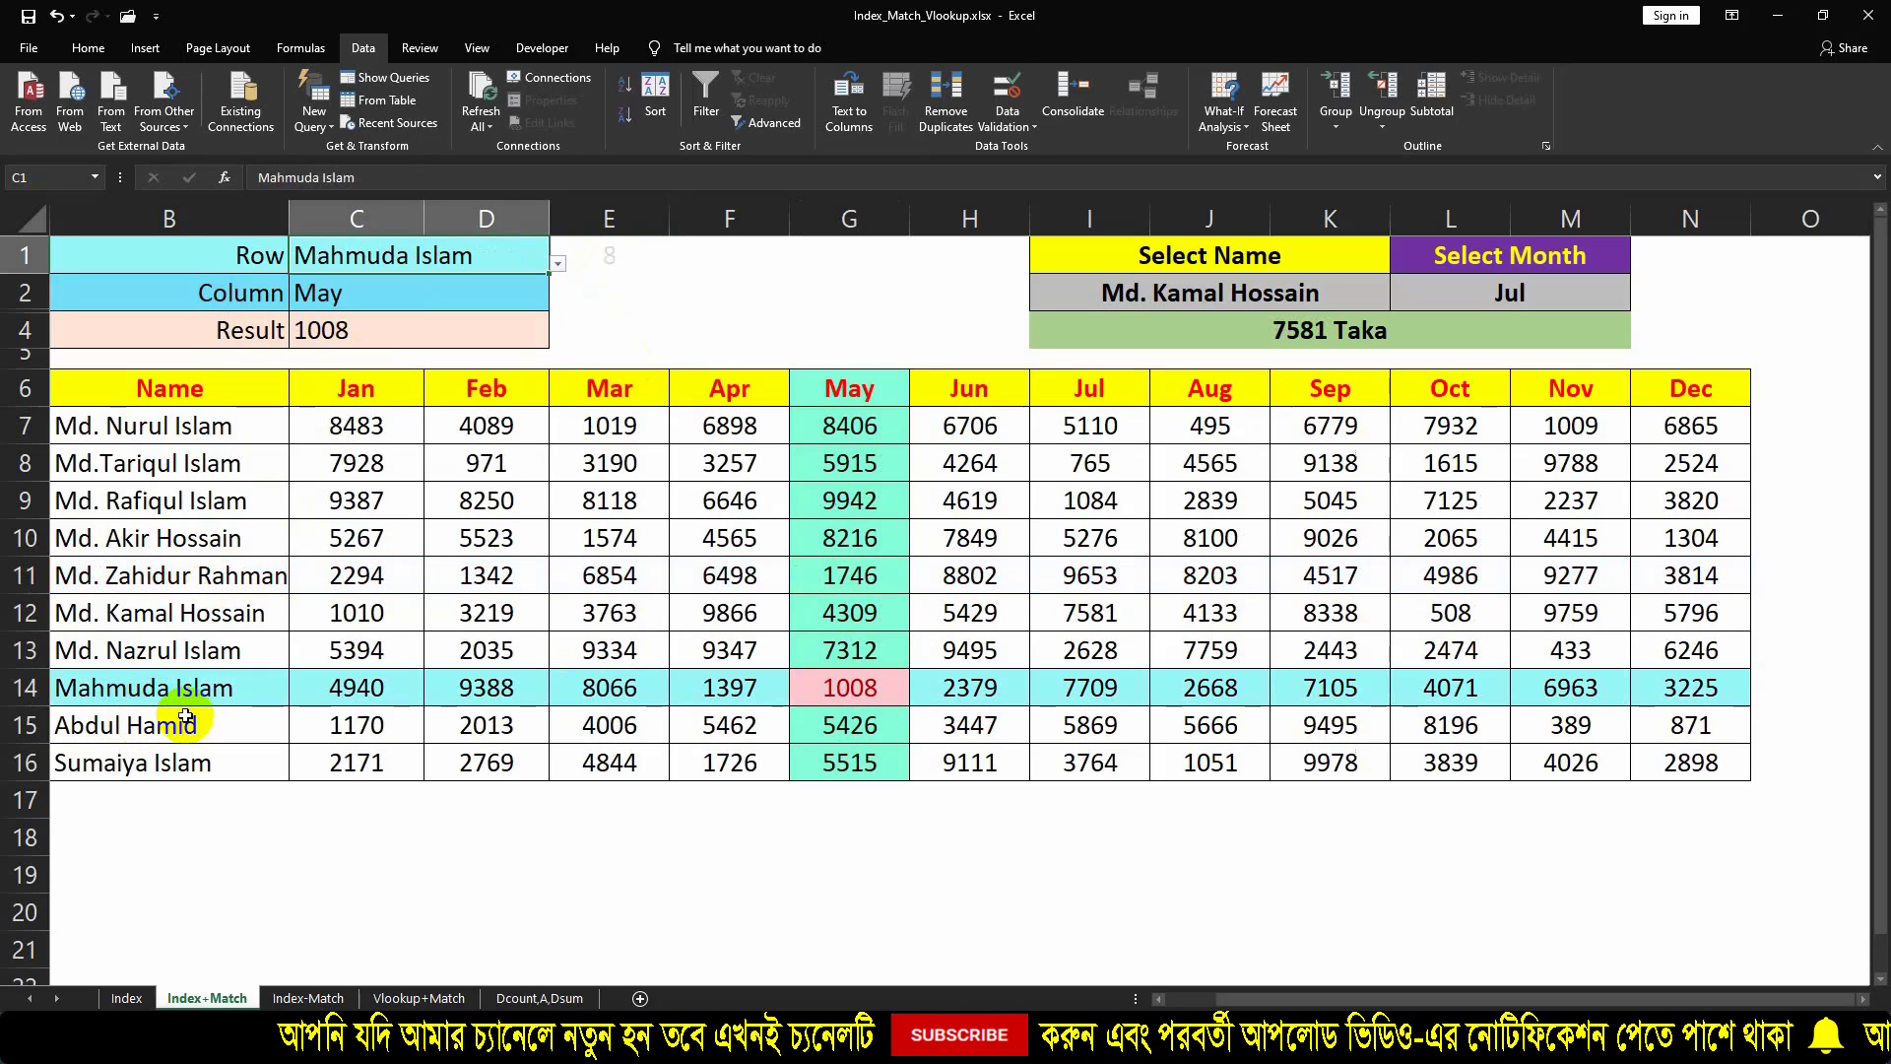
click(522, 305)
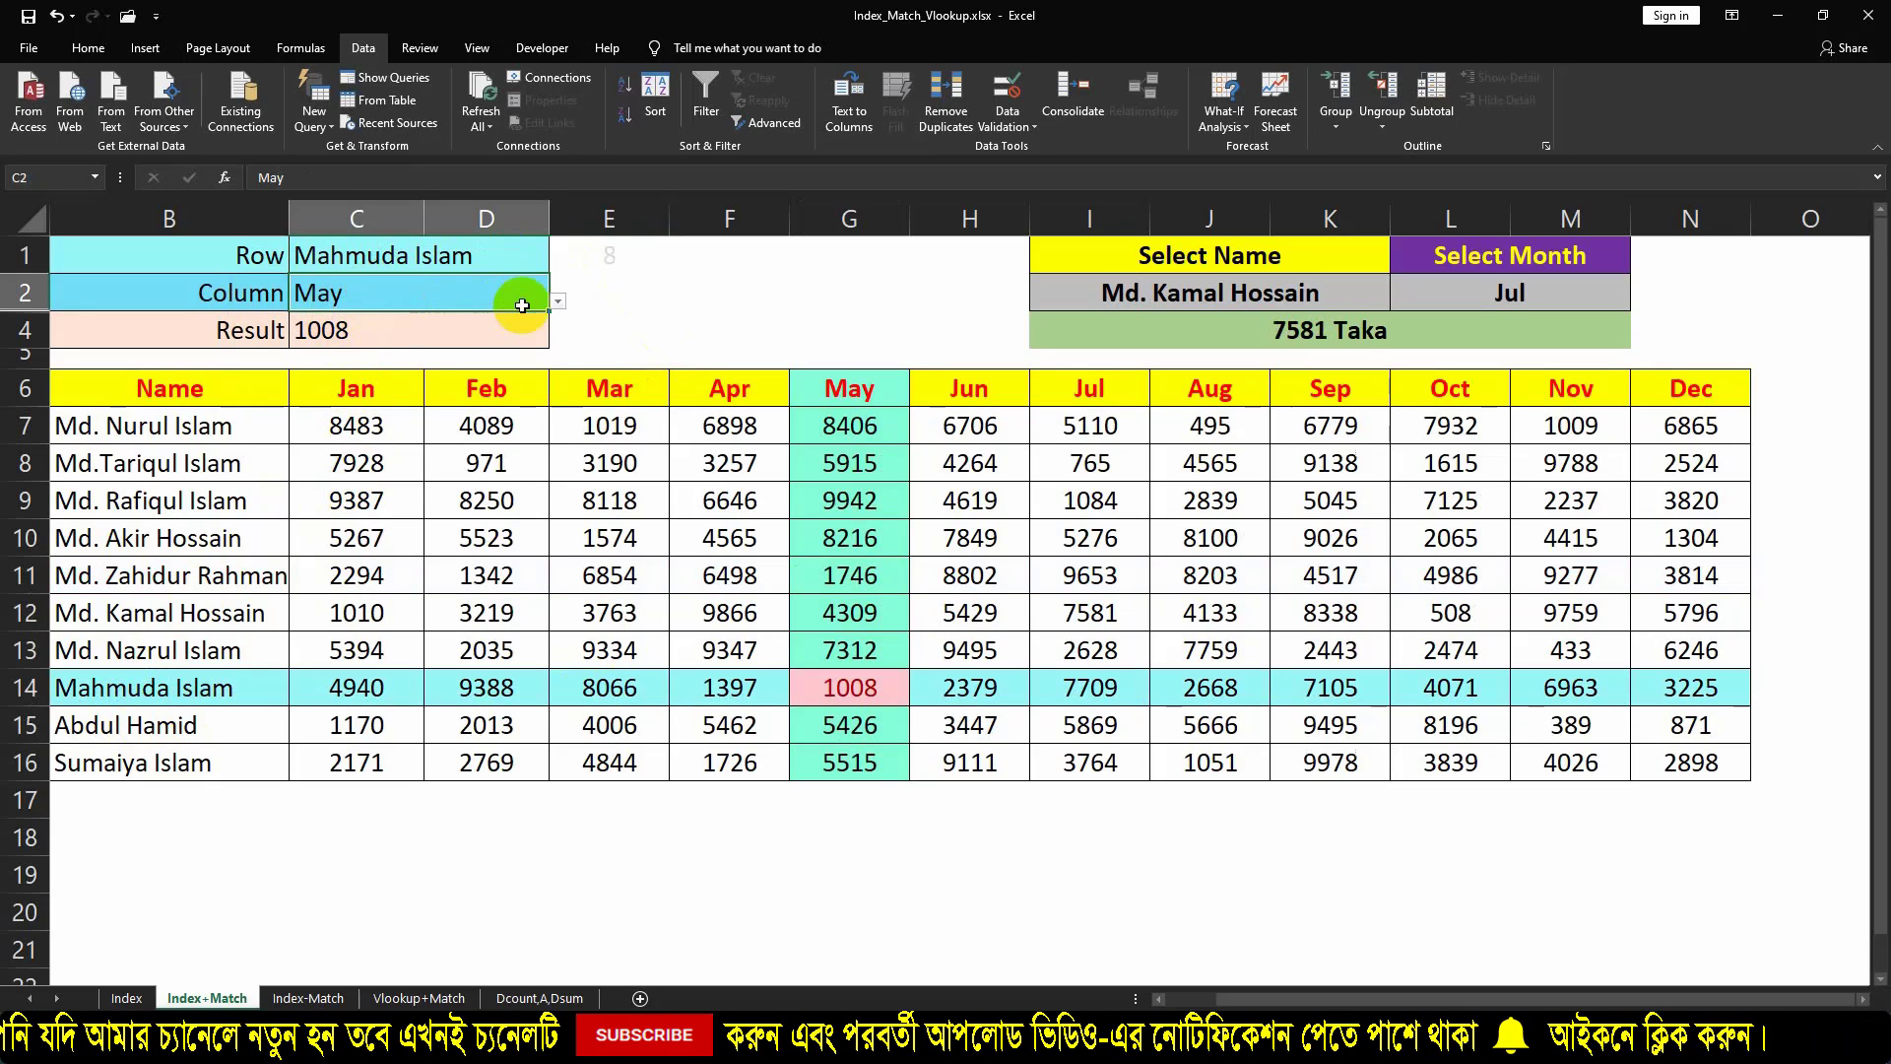
click(558, 302)
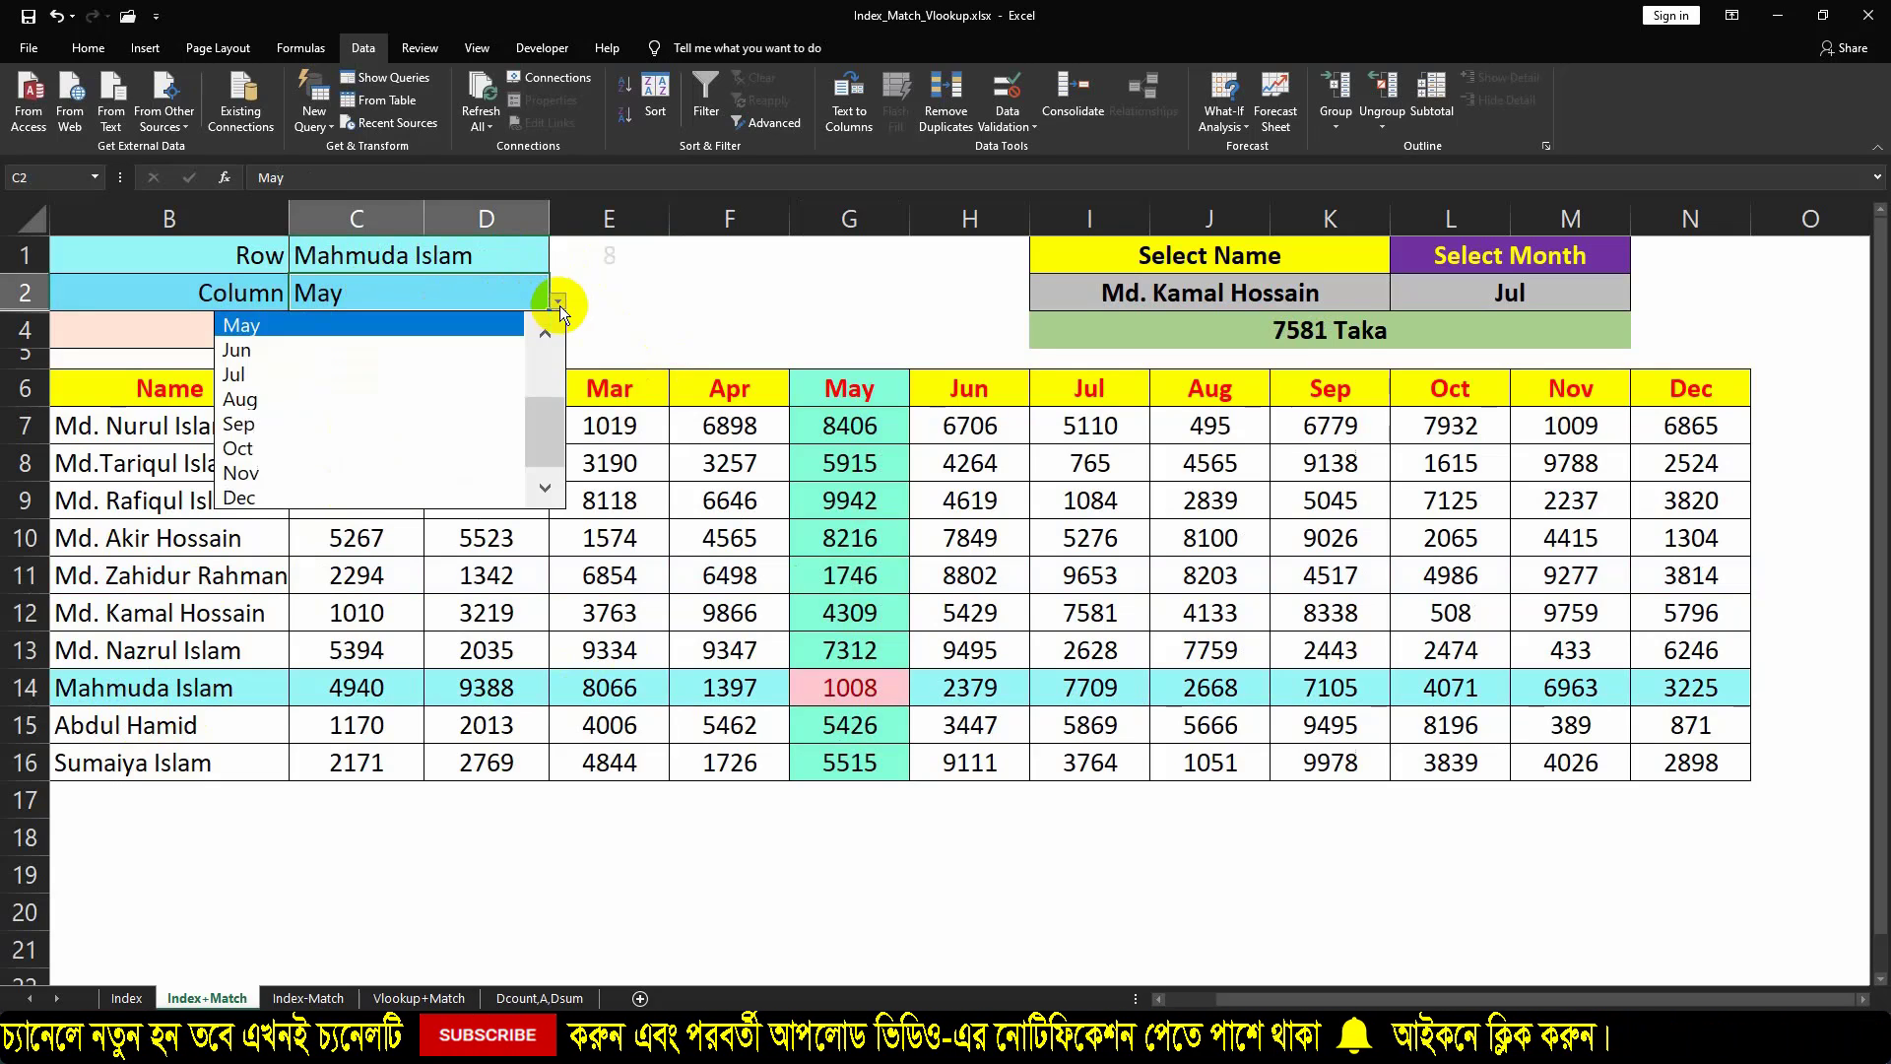
click(268, 425)
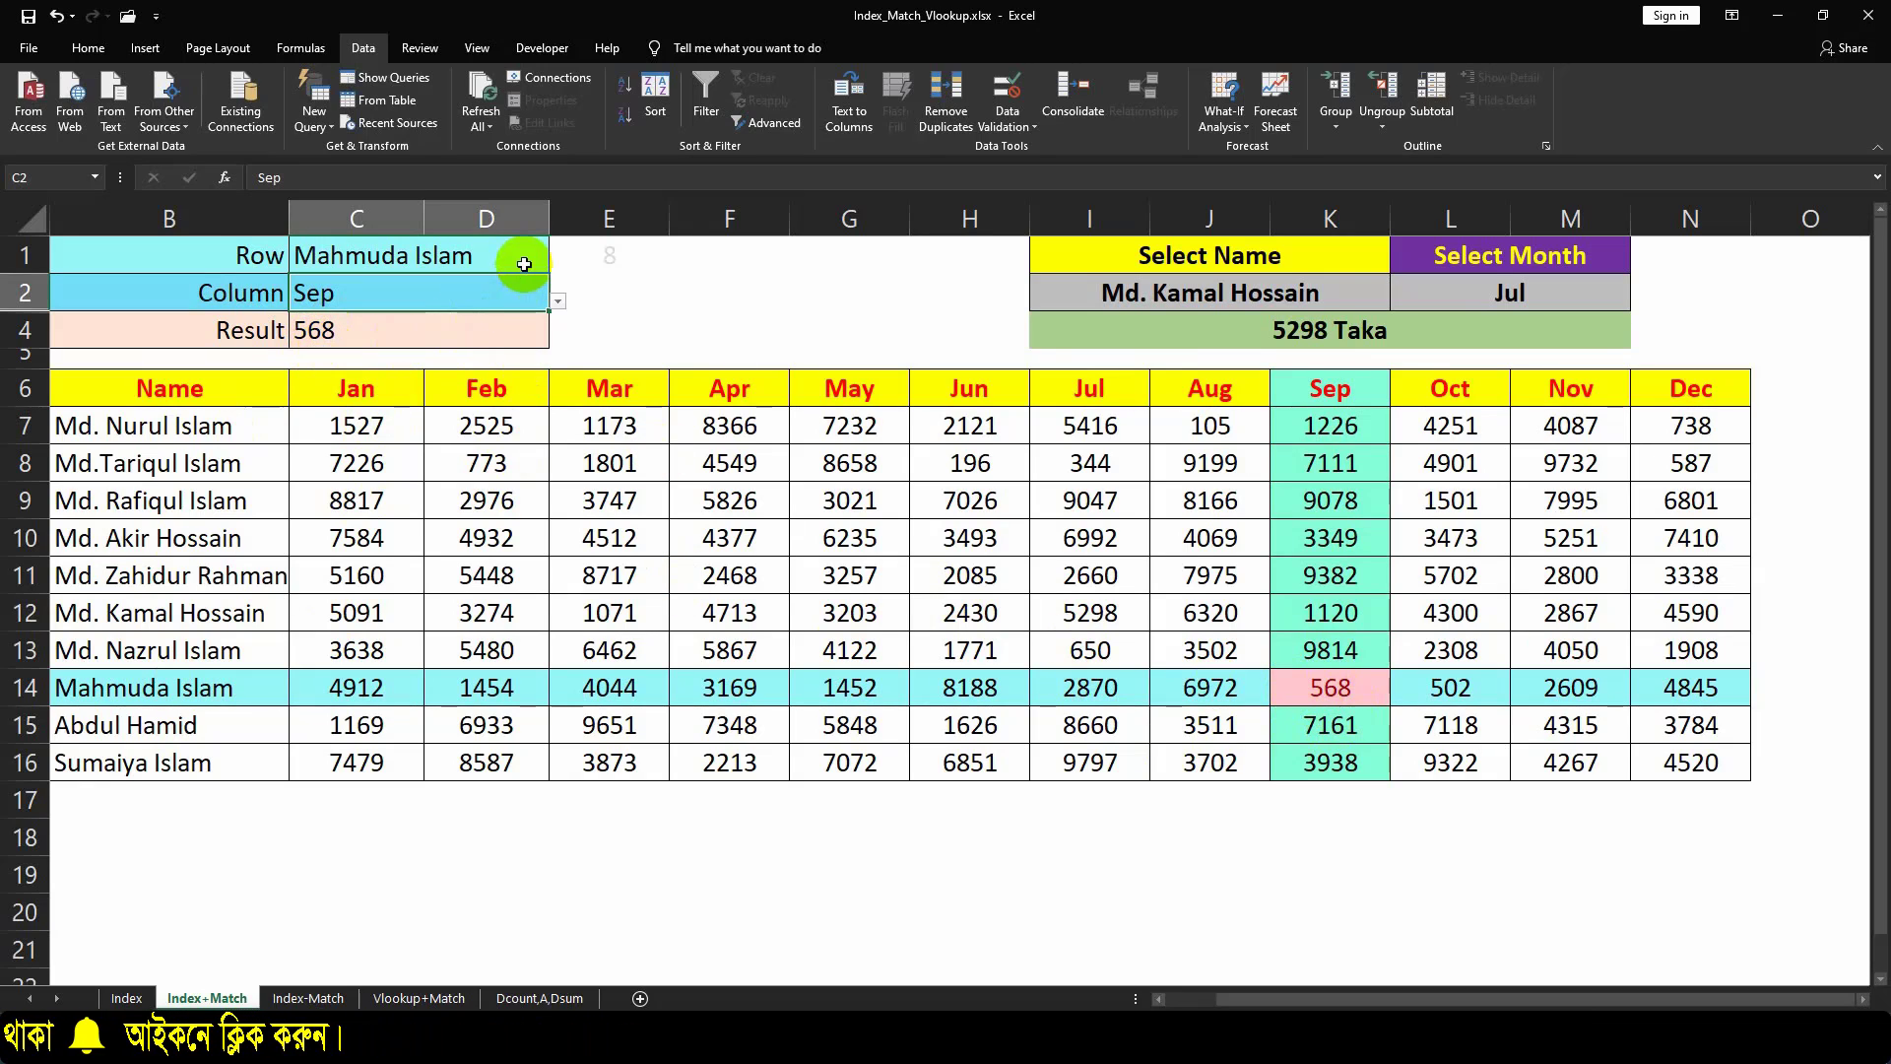
Choose the name listed in B12 as the row value in C1 and Jul as the column value in C2
click(519, 258)
click(557, 263)
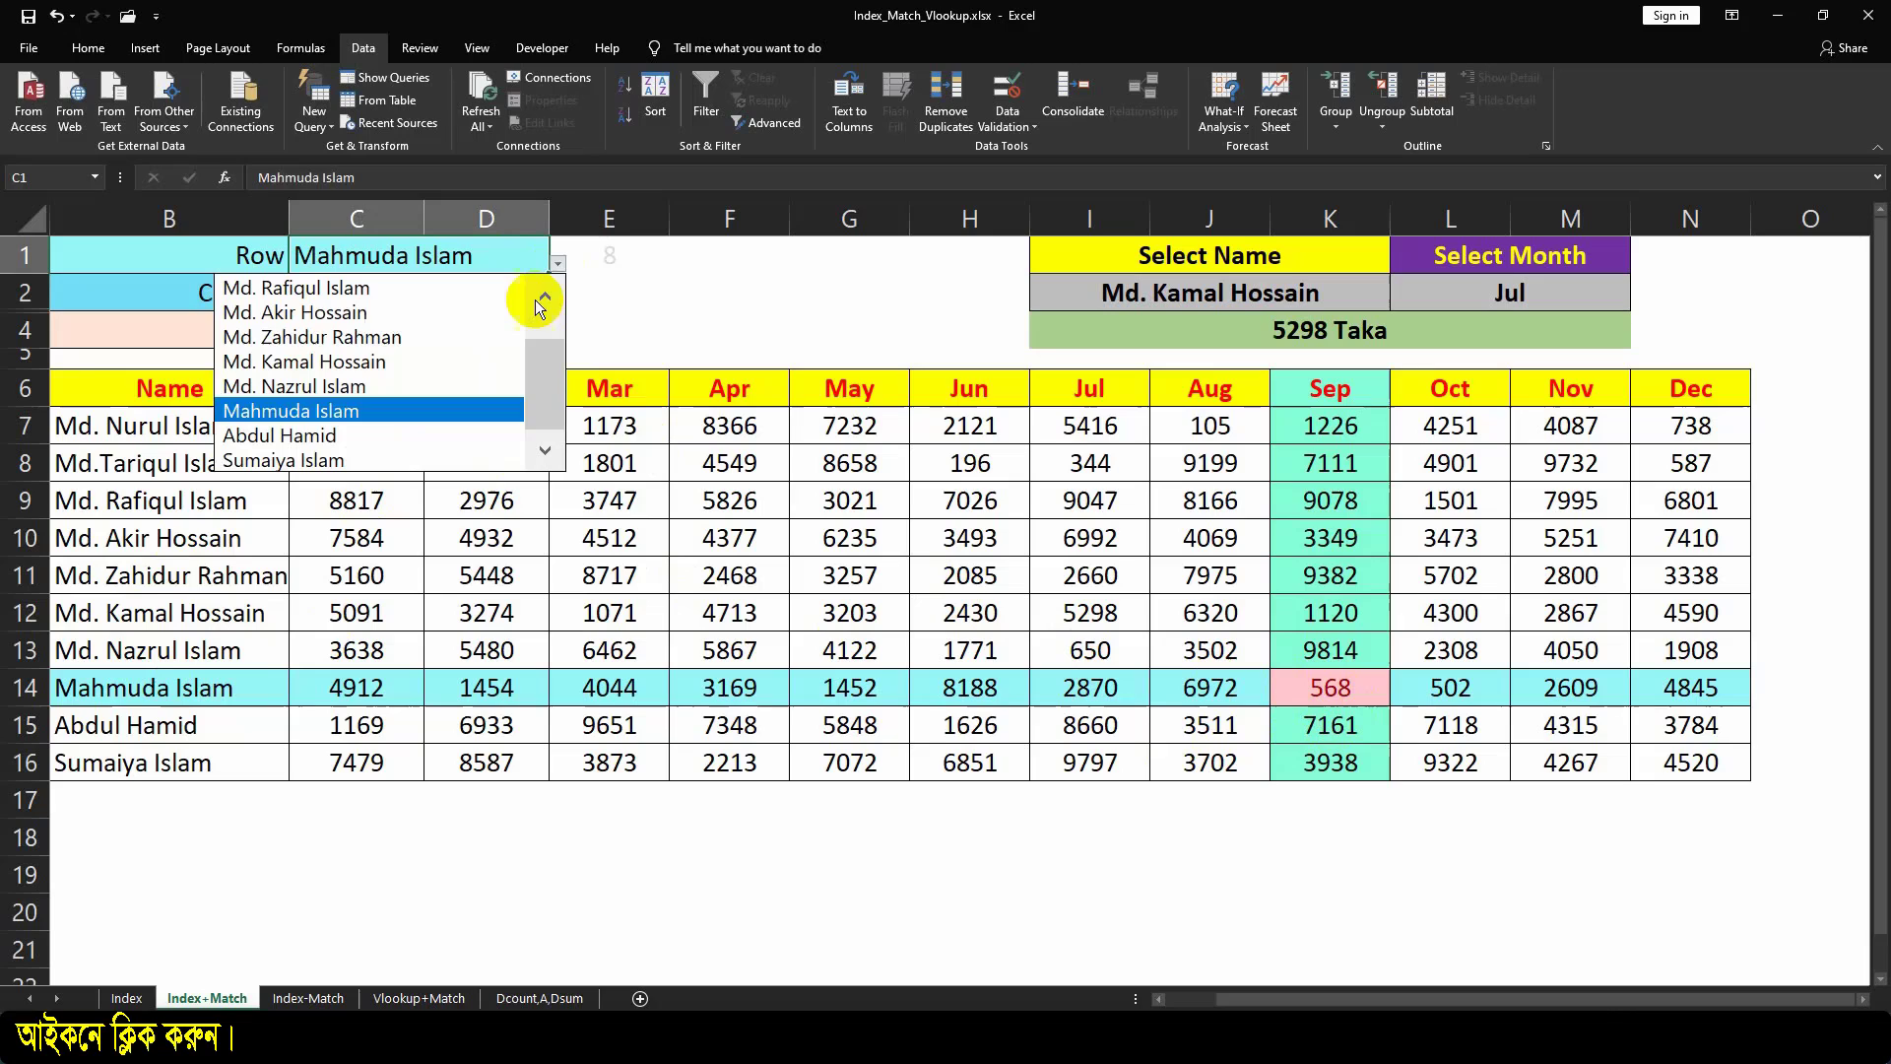
click(346, 364)
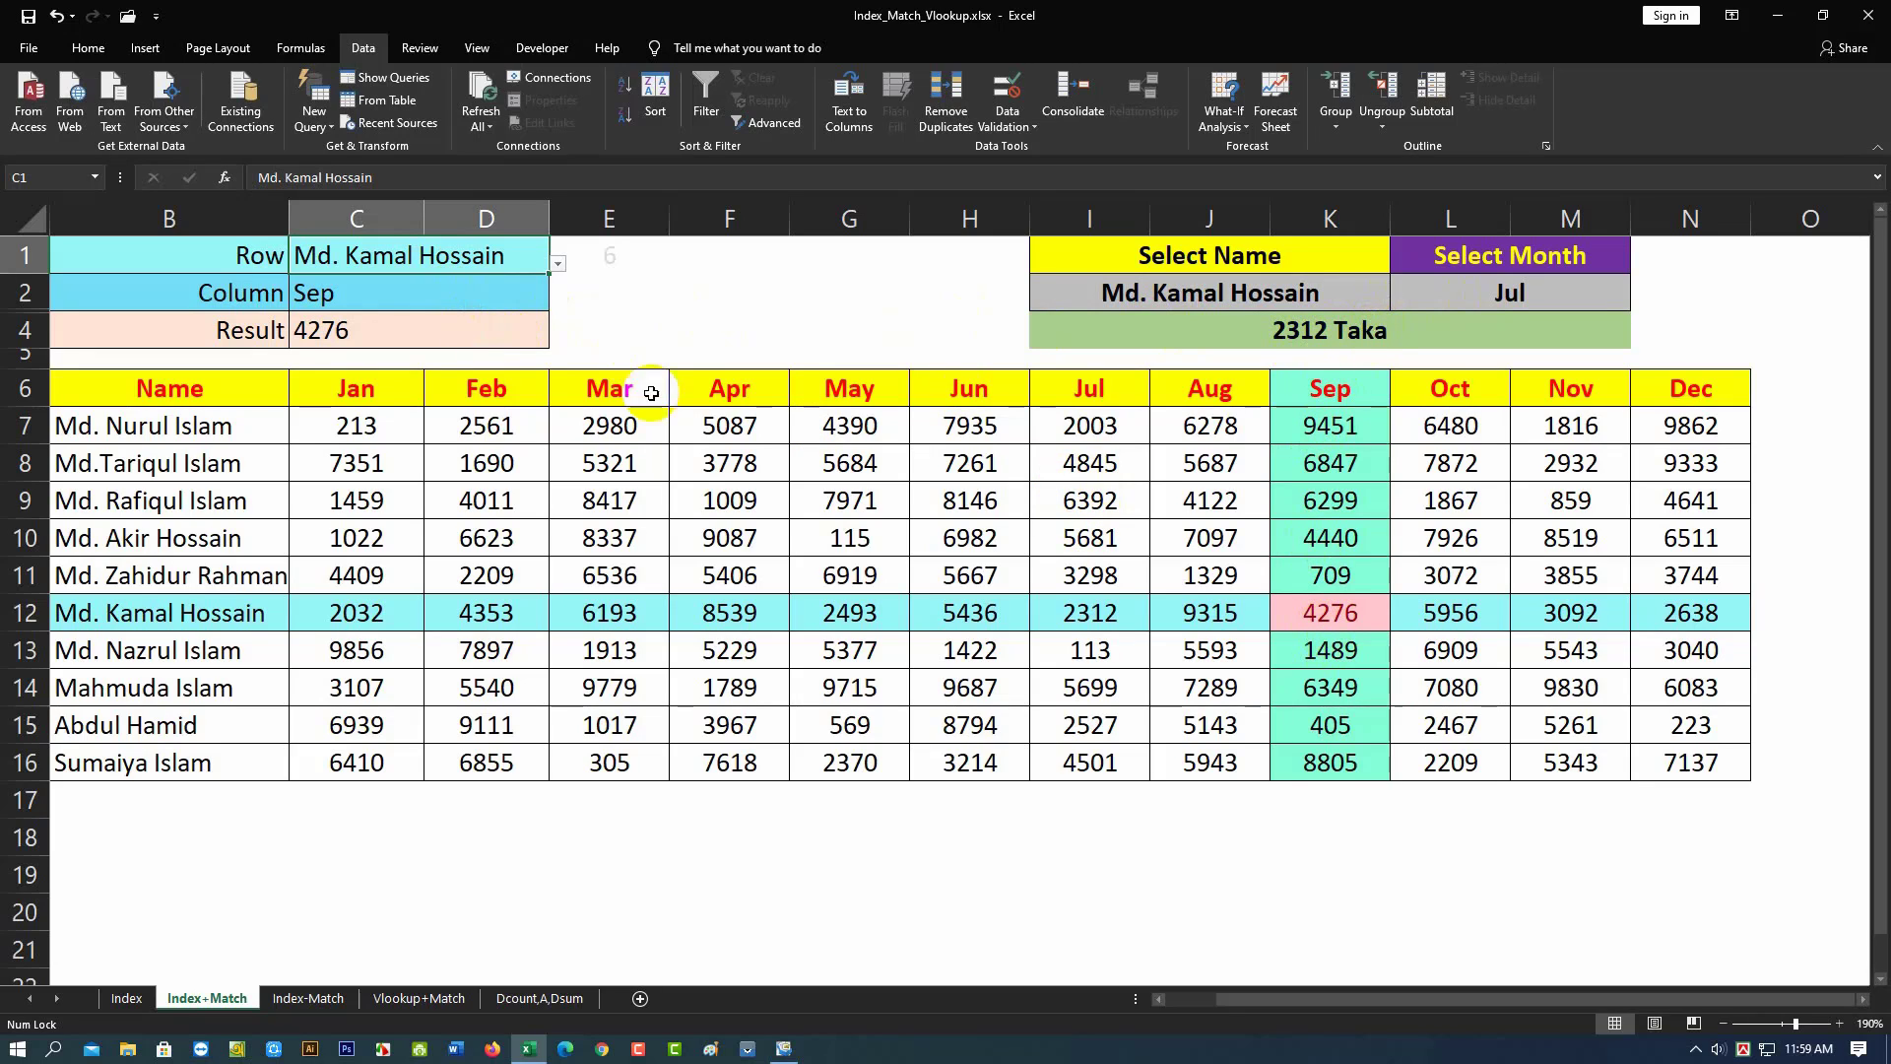
click(480, 301)
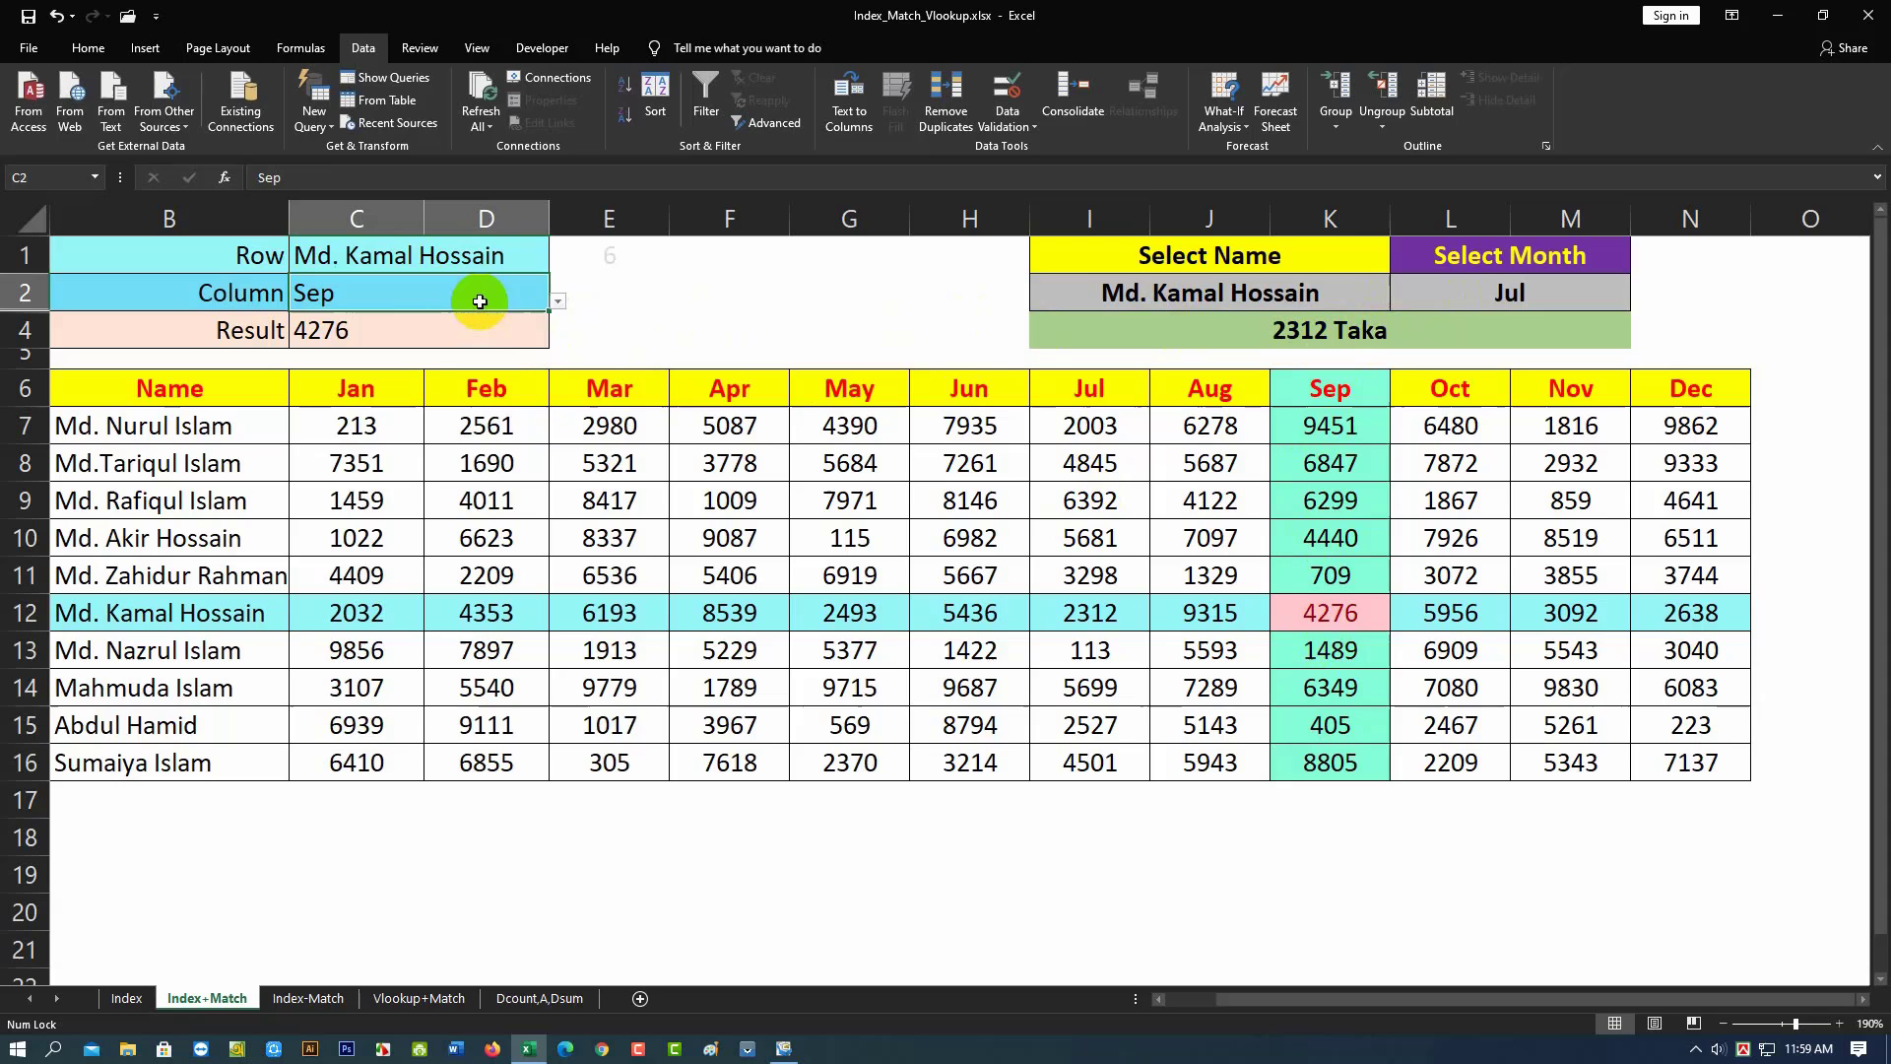
click(558, 300)
click(289, 375)
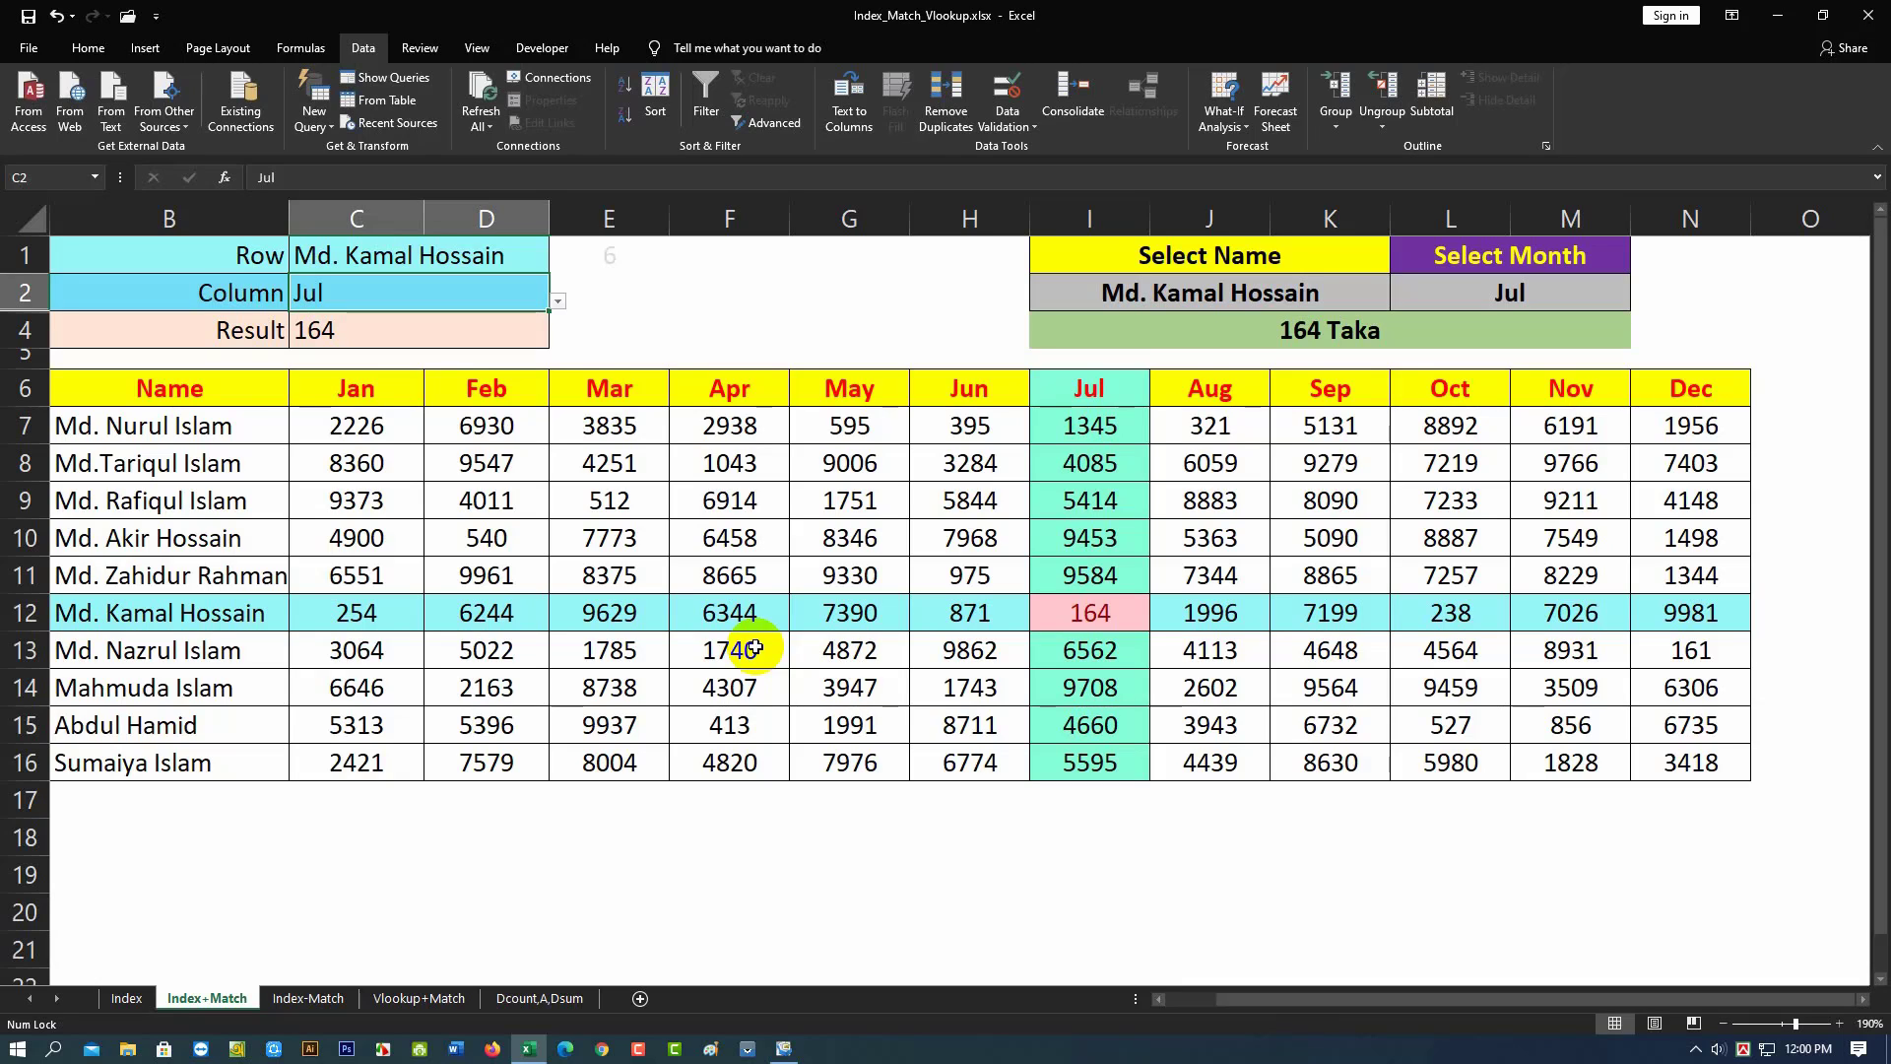
click(813, 320)
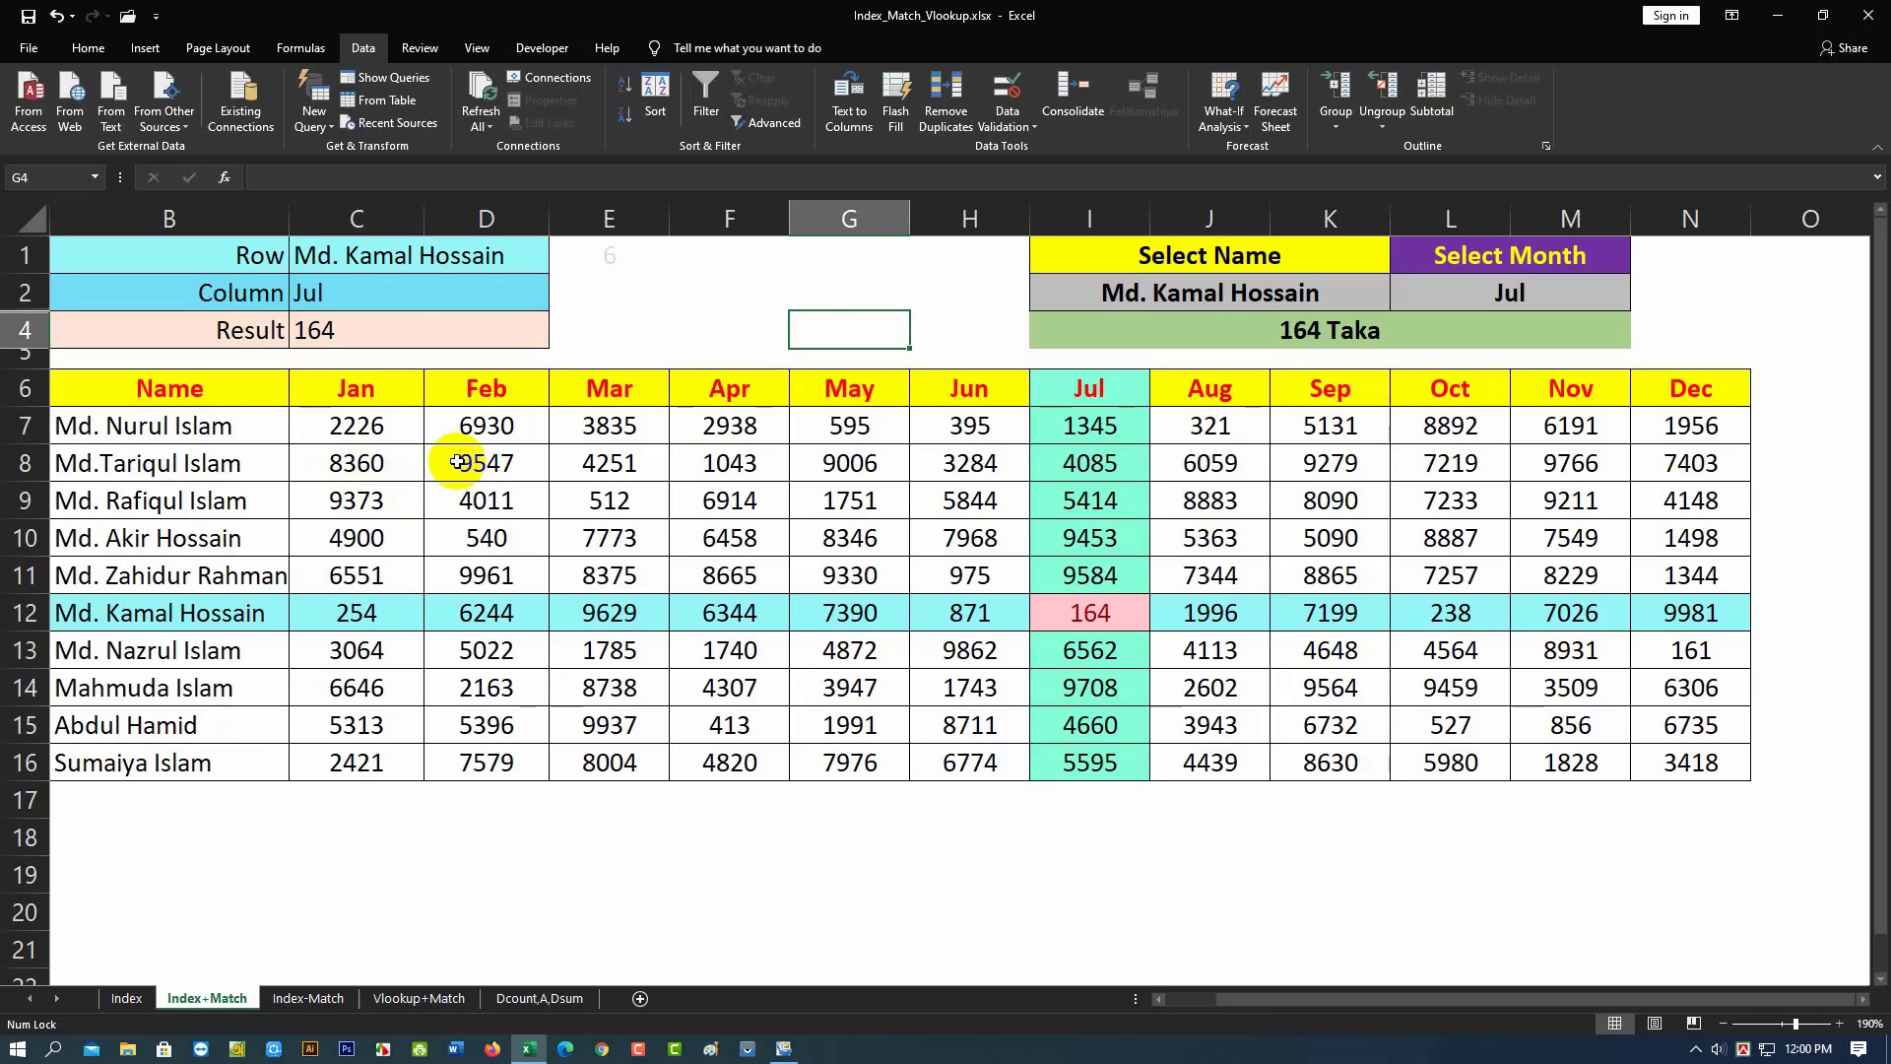
Change the row value in C1 to the first name in the list, from cell B7
click(412, 259)
click(558, 263)
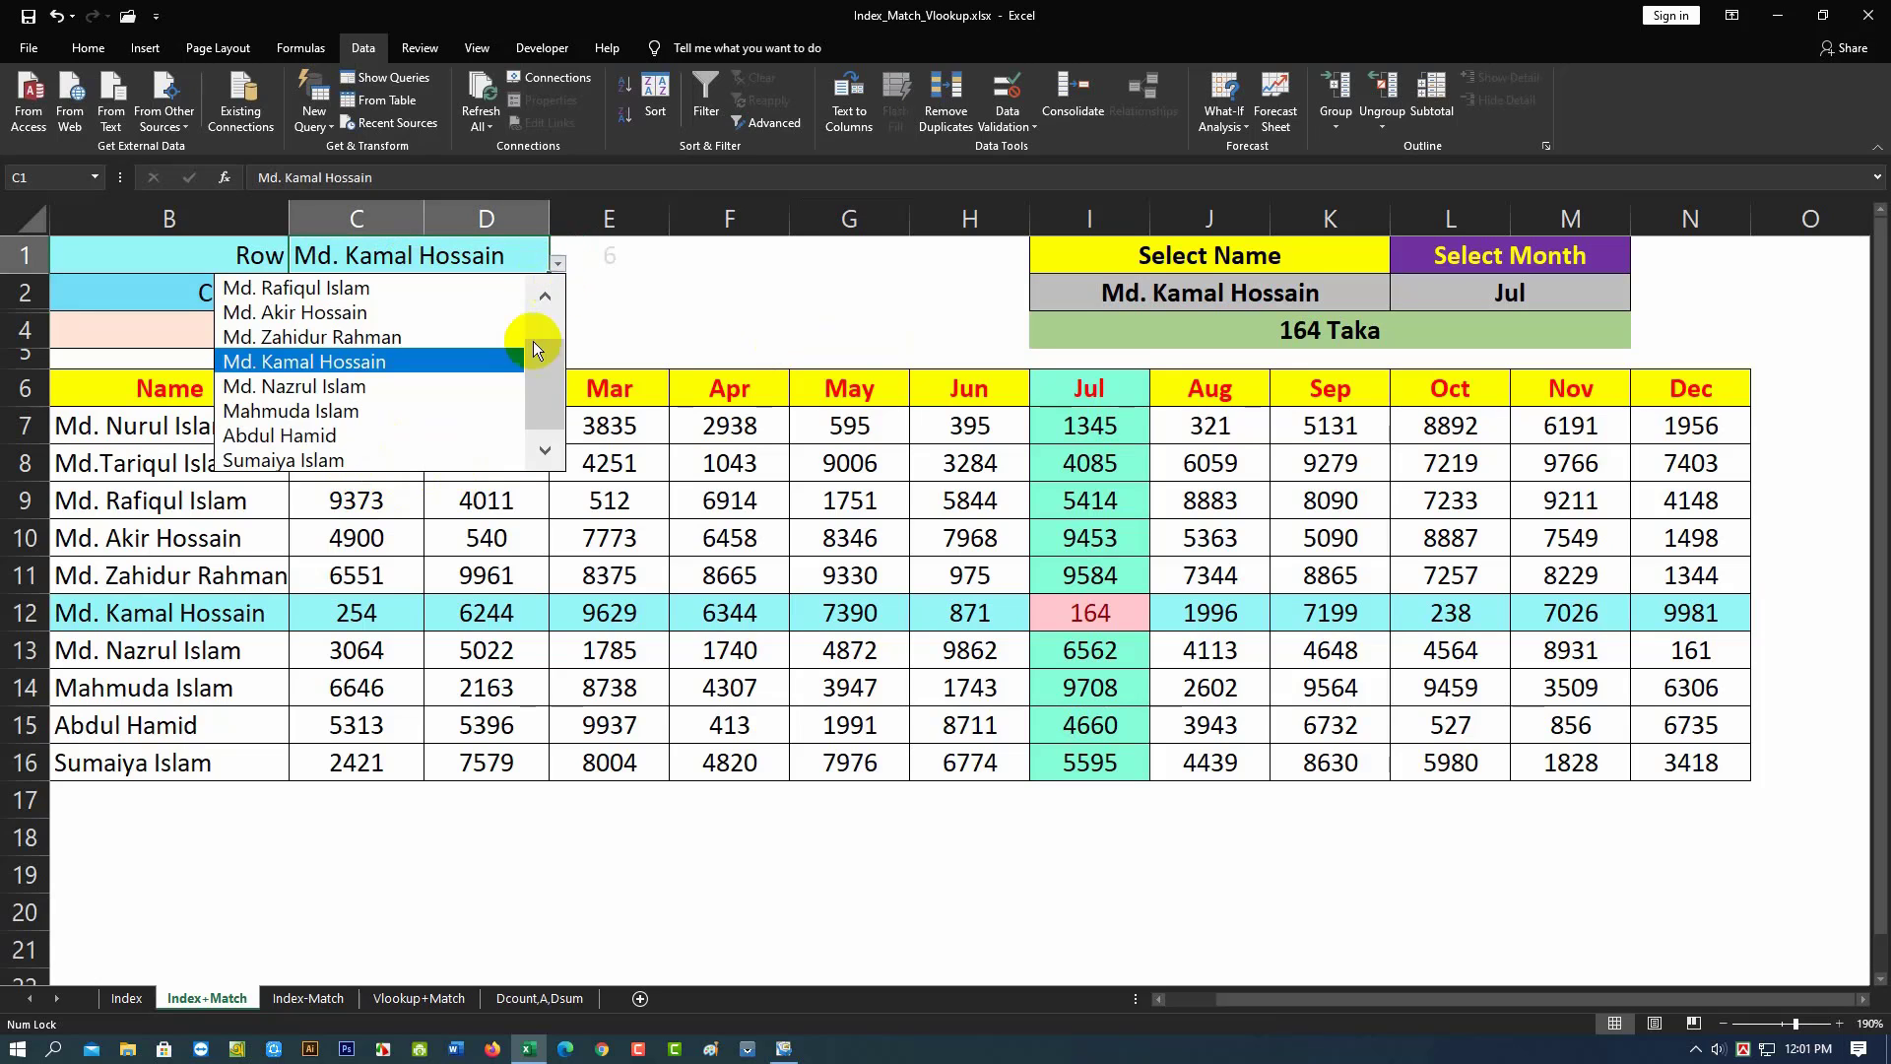
drag(536, 370, 548, 298)
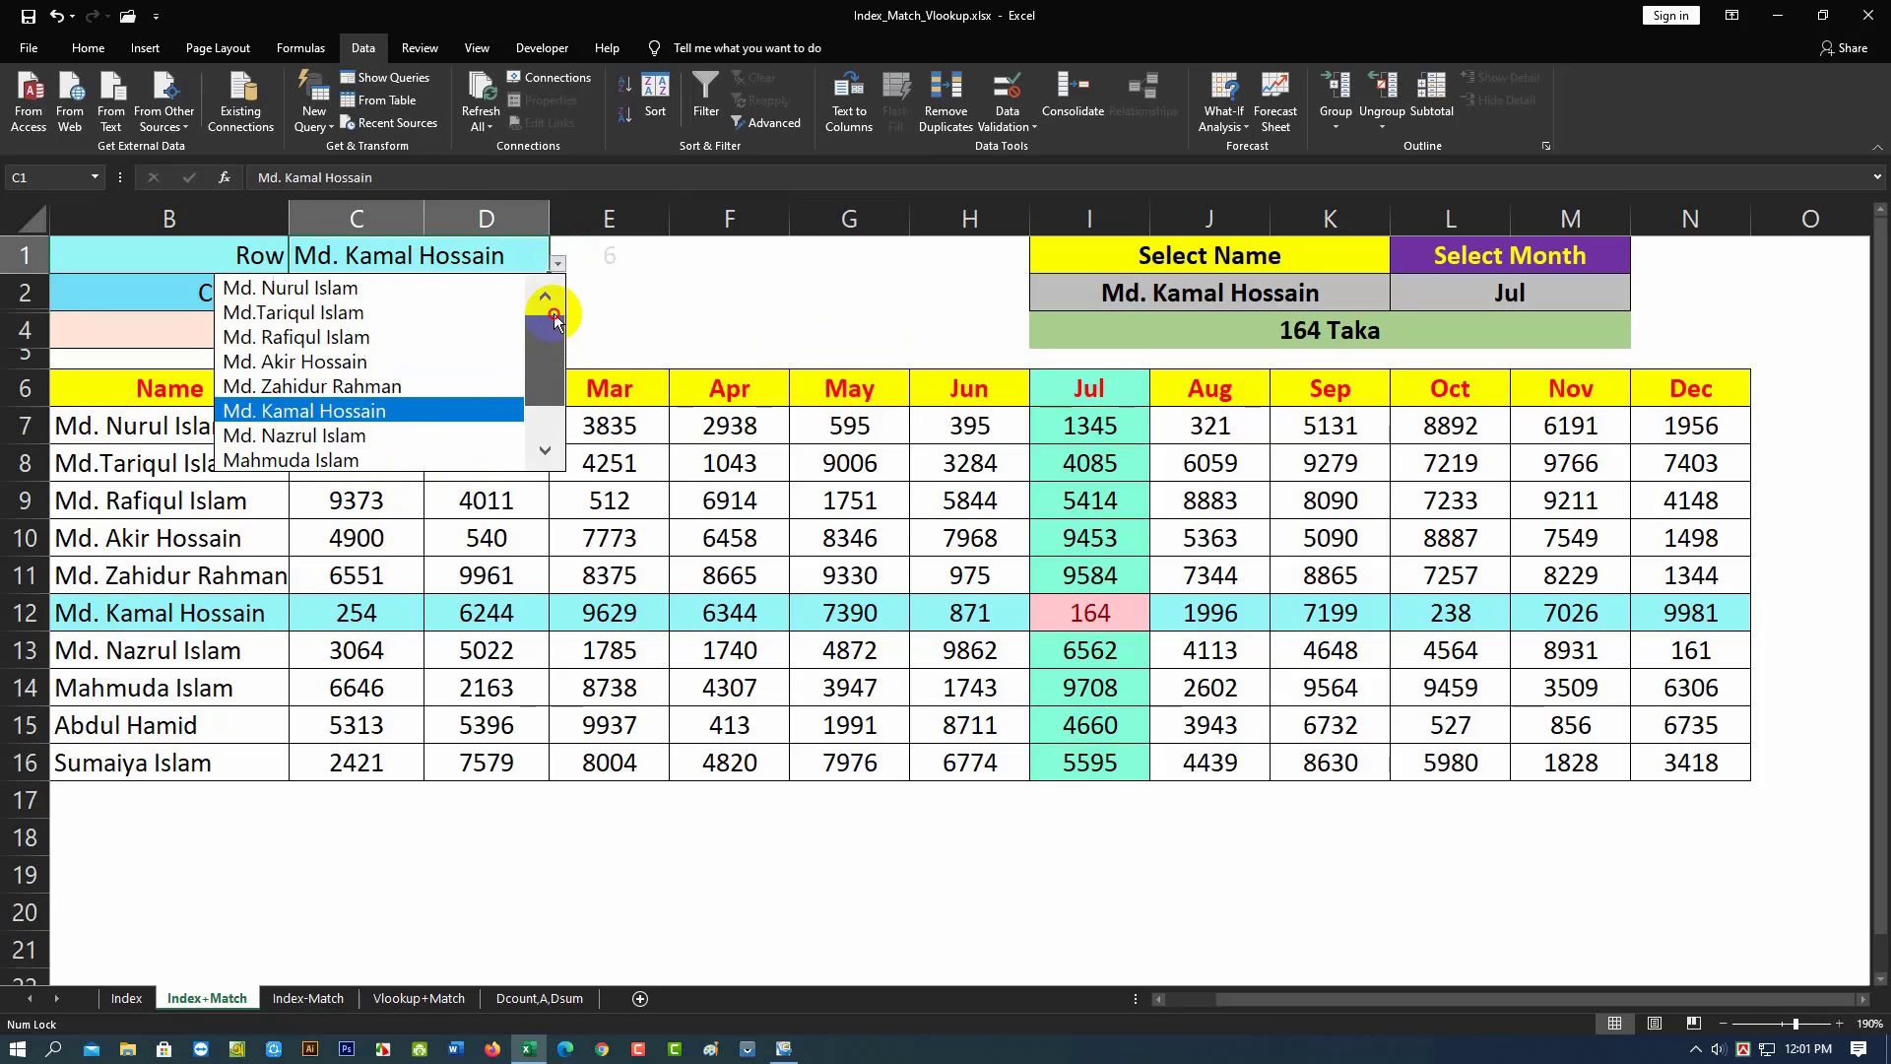
click(328, 288)
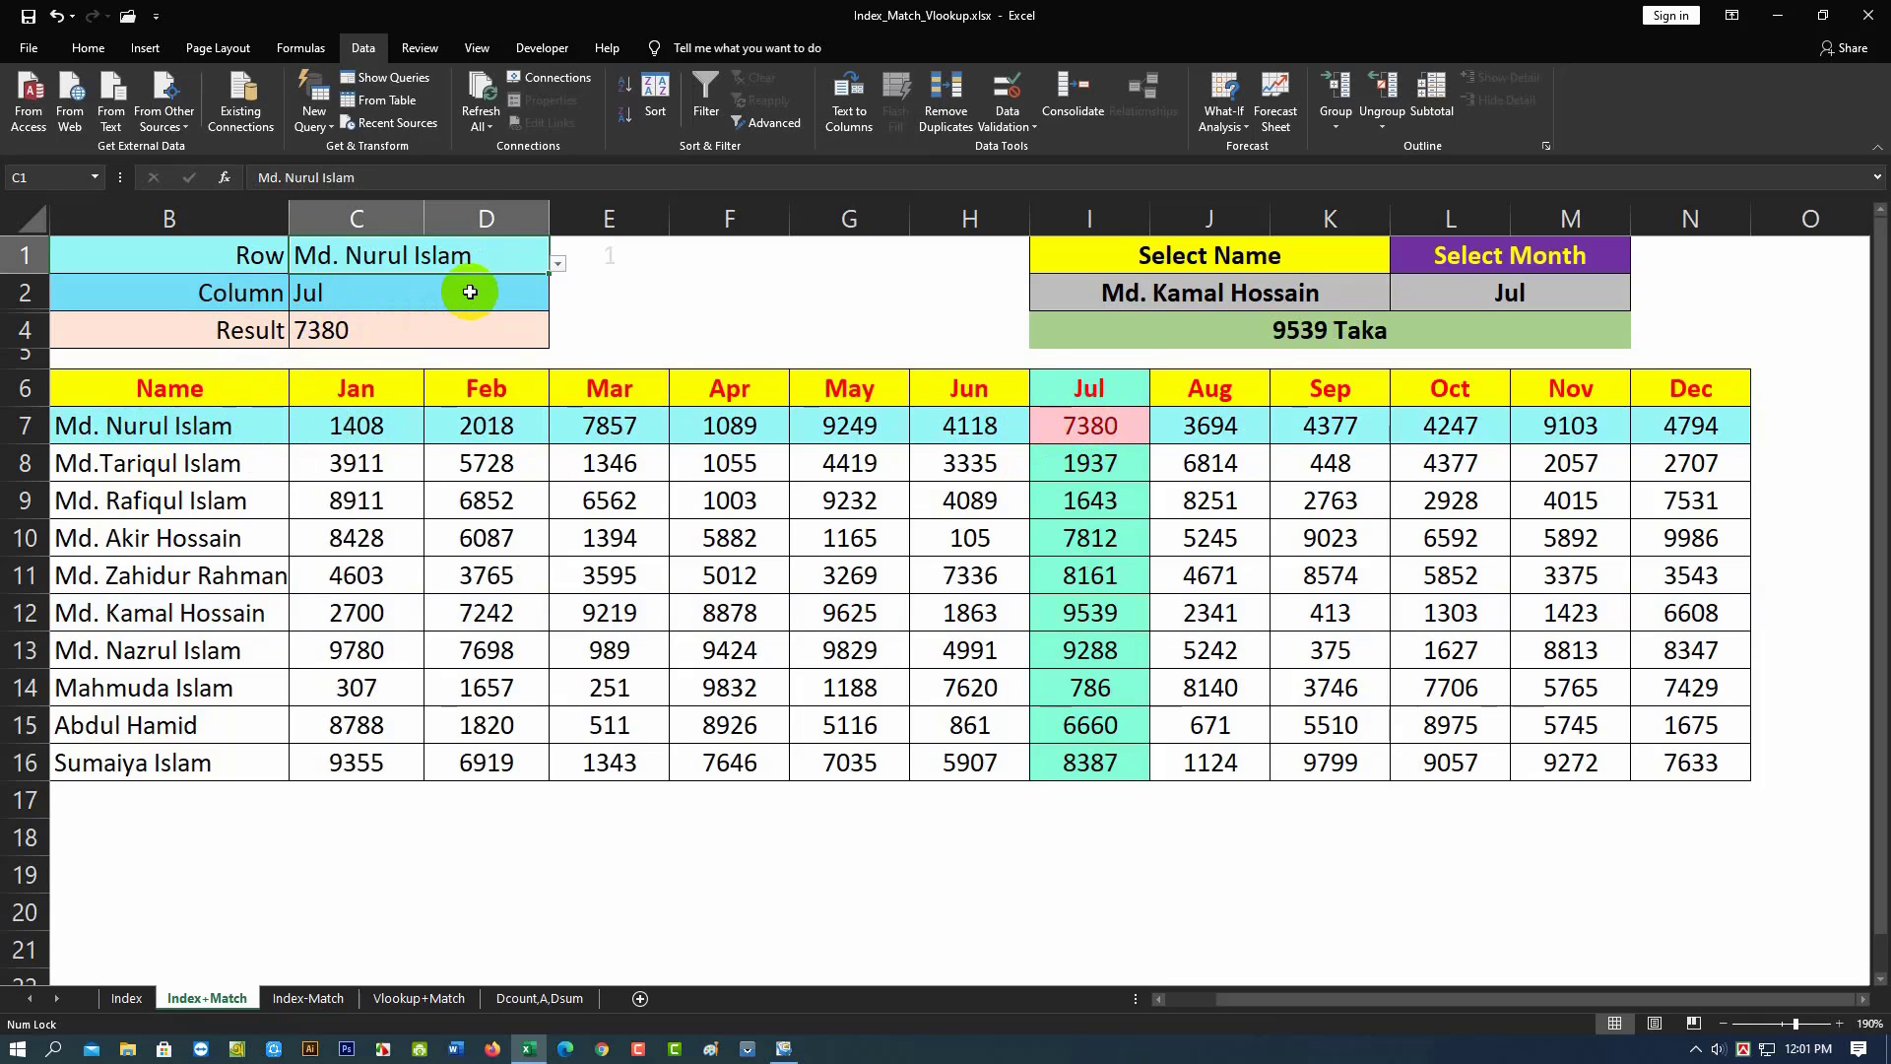
Test the lookup by choosing Name as the column value in C2
click(529, 296)
click(560, 303)
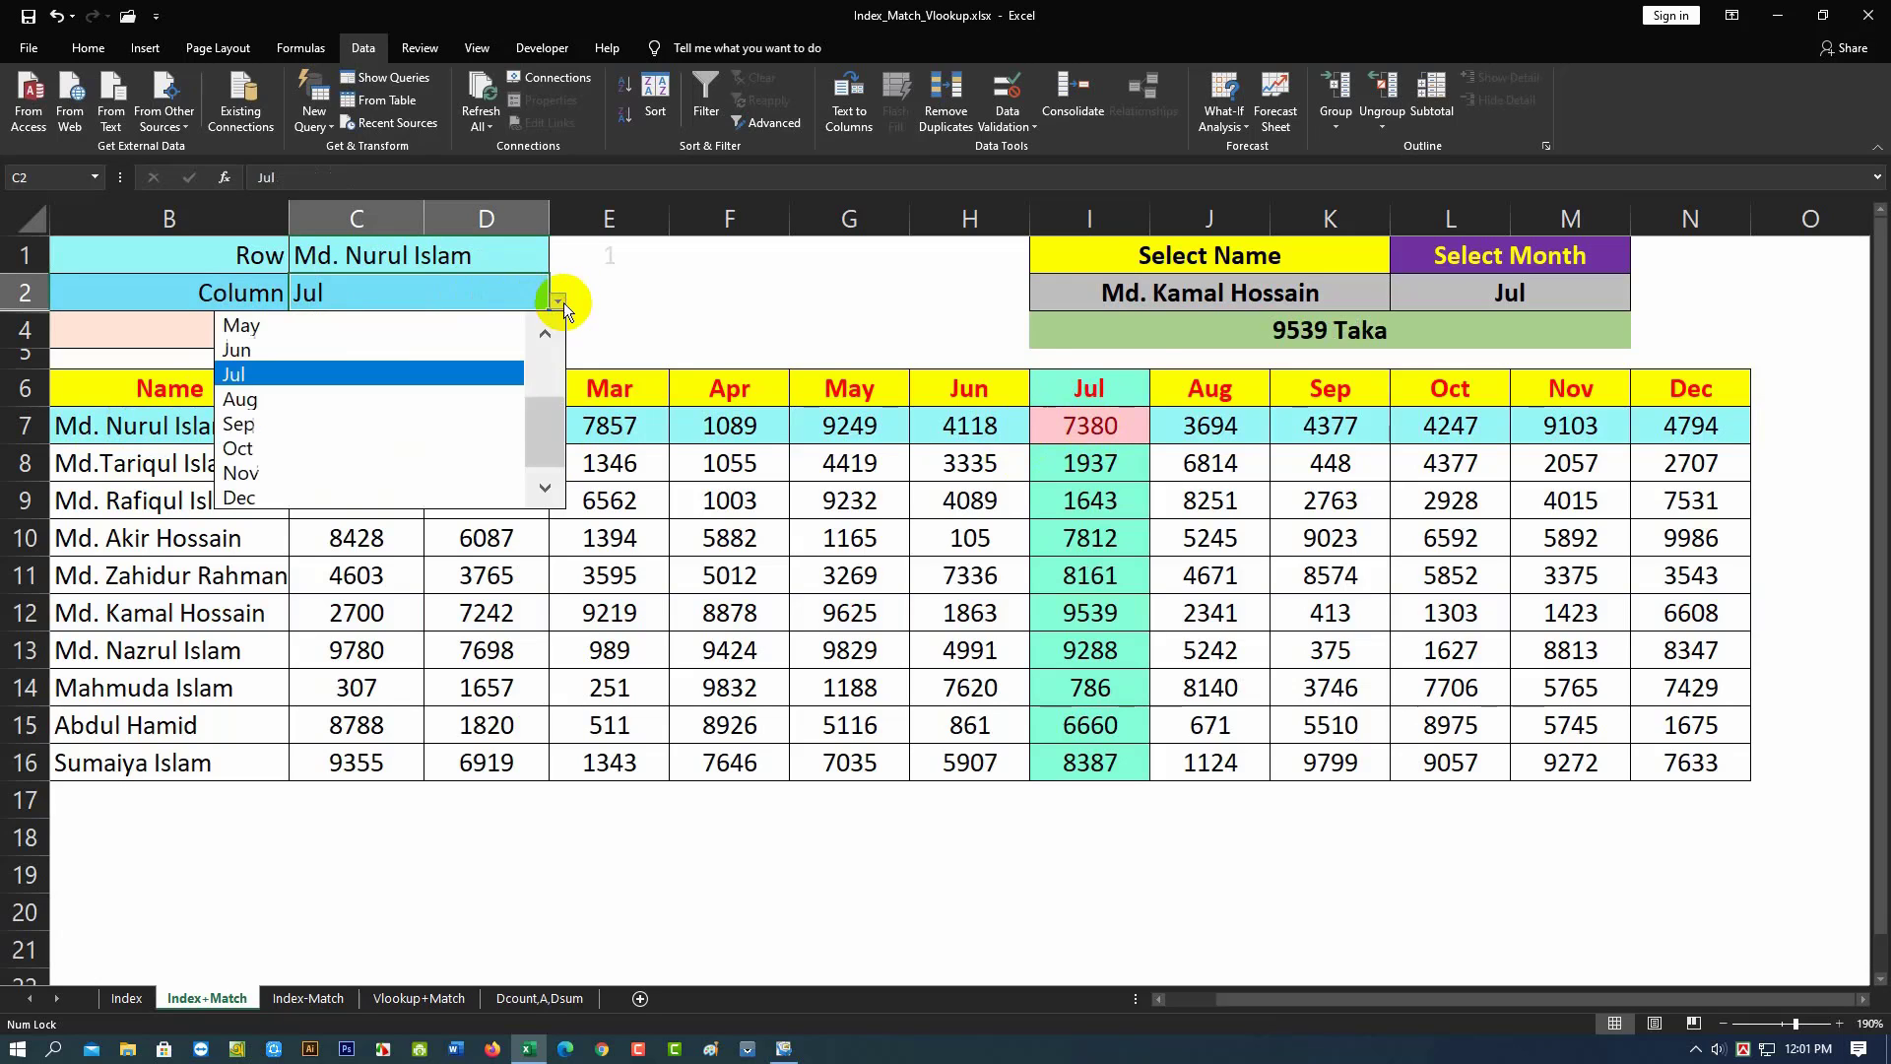
drag(549, 385, 545, 345)
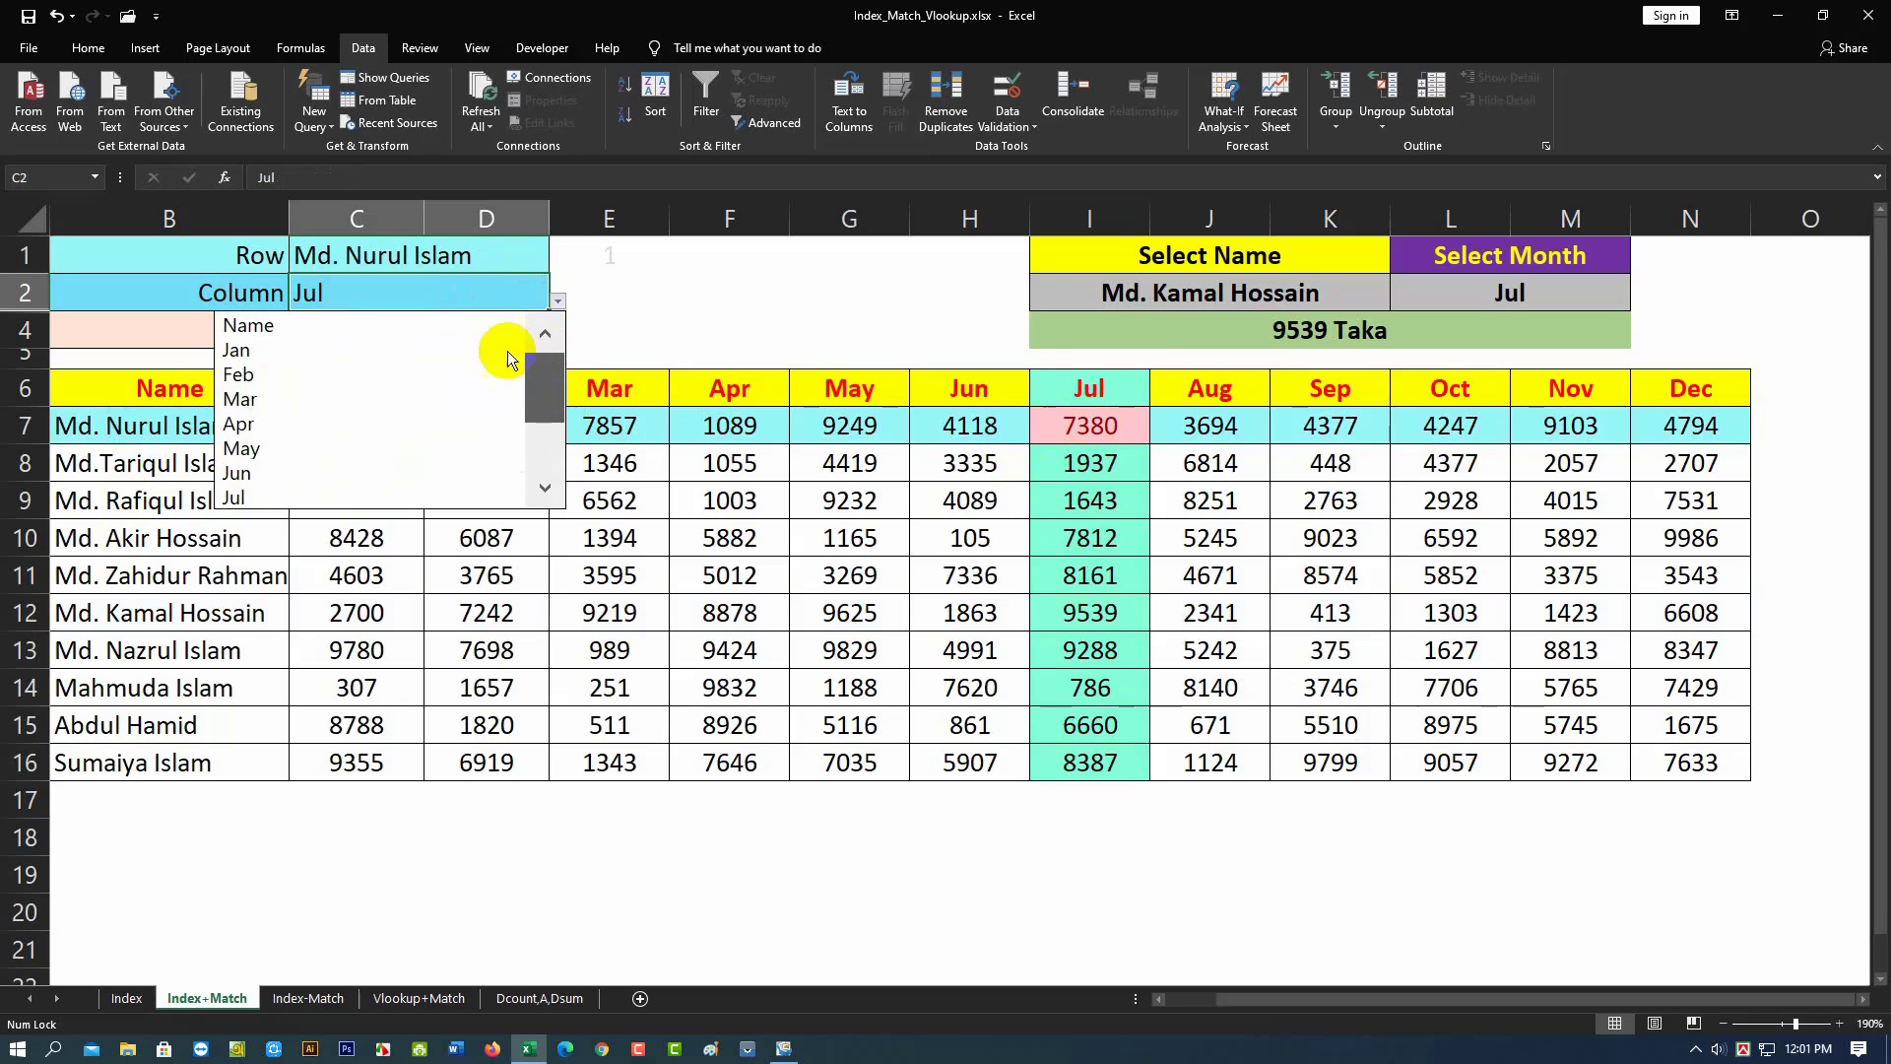
click(279, 337)
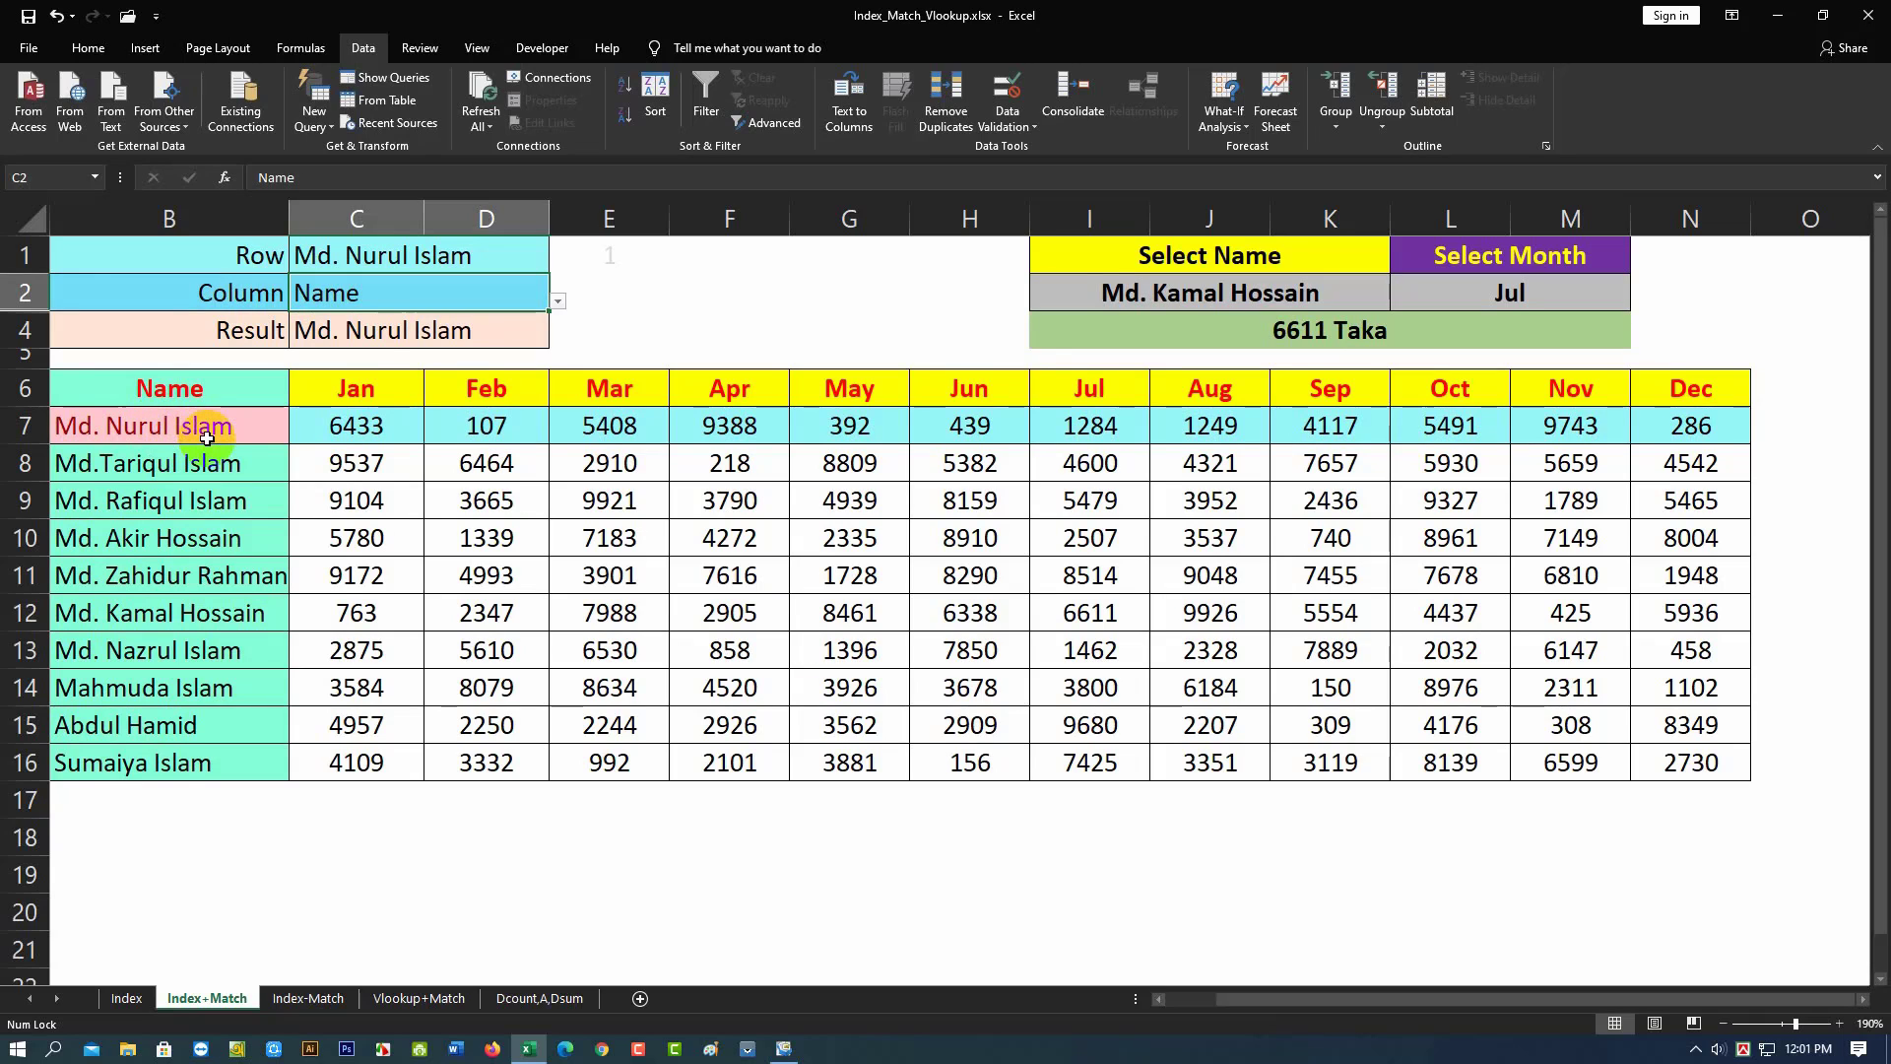
Choose Apr as the column value in C2 and the name listed in B11 as the row value in C1
click(558, 302)
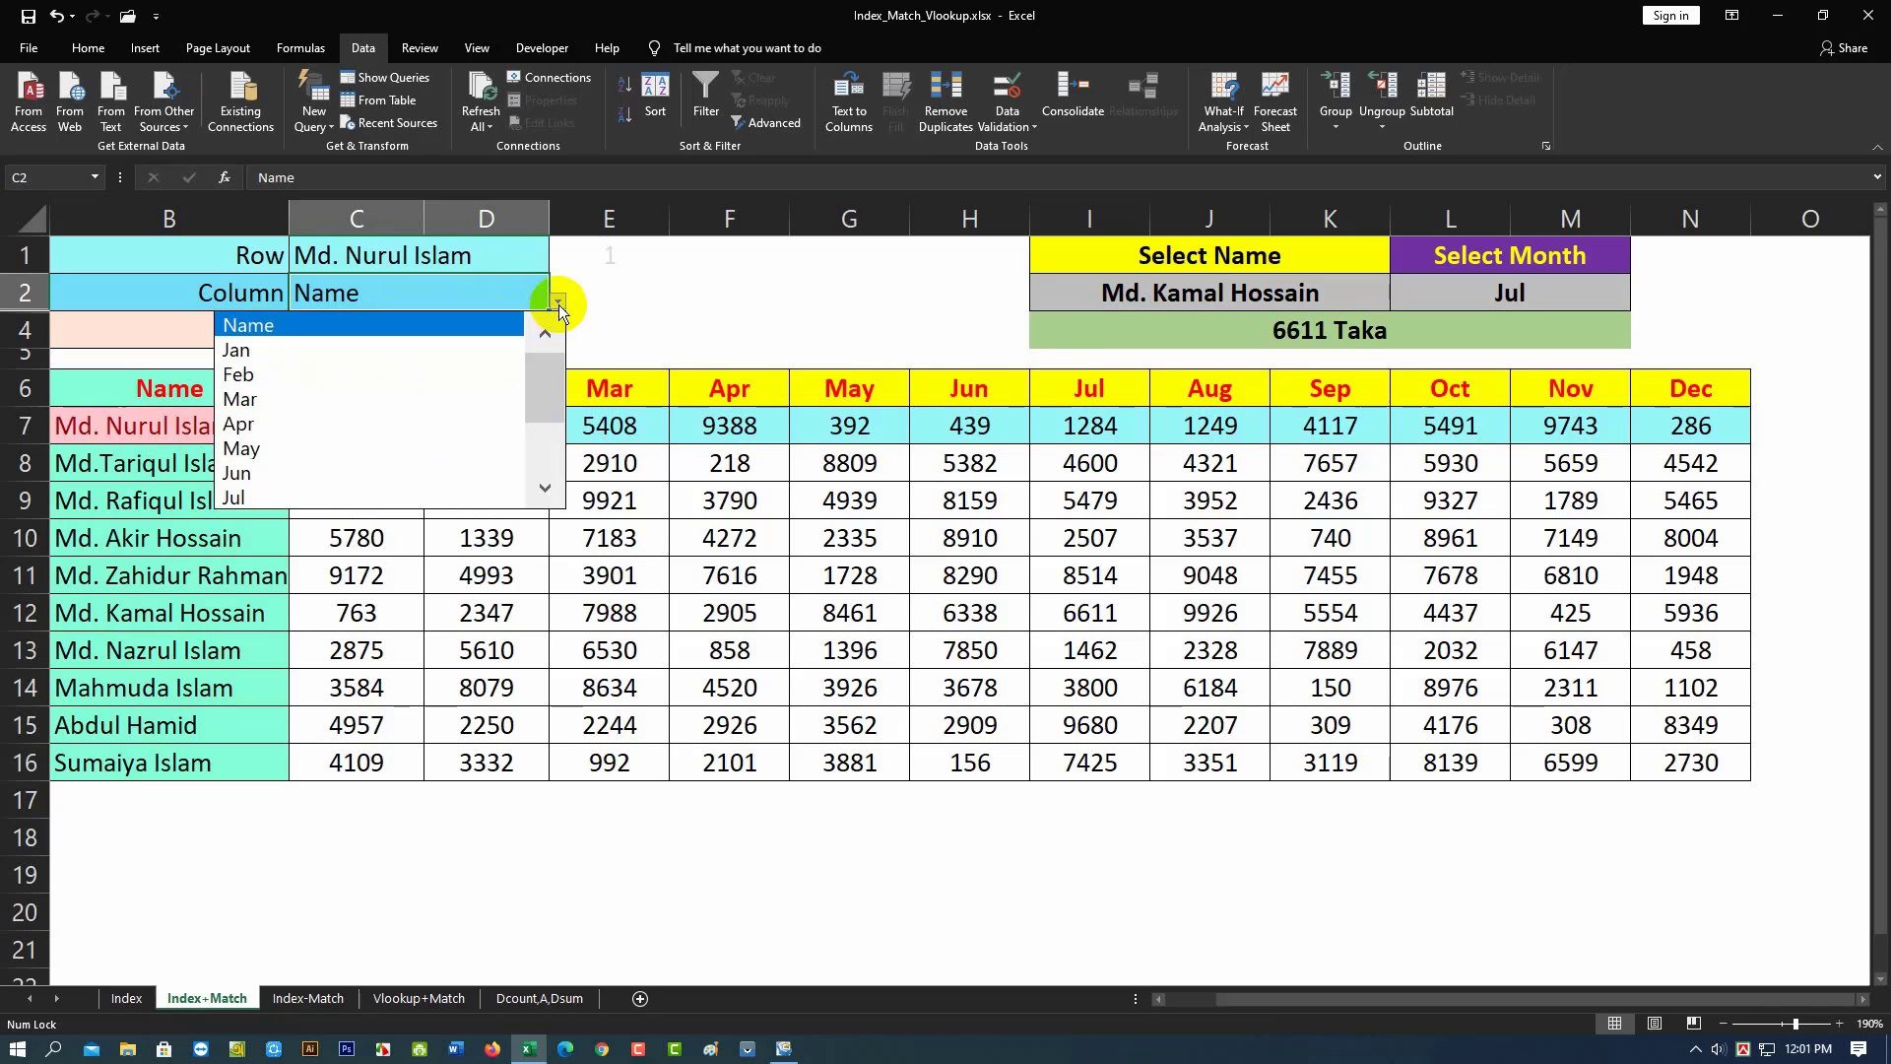
click(262, 422)
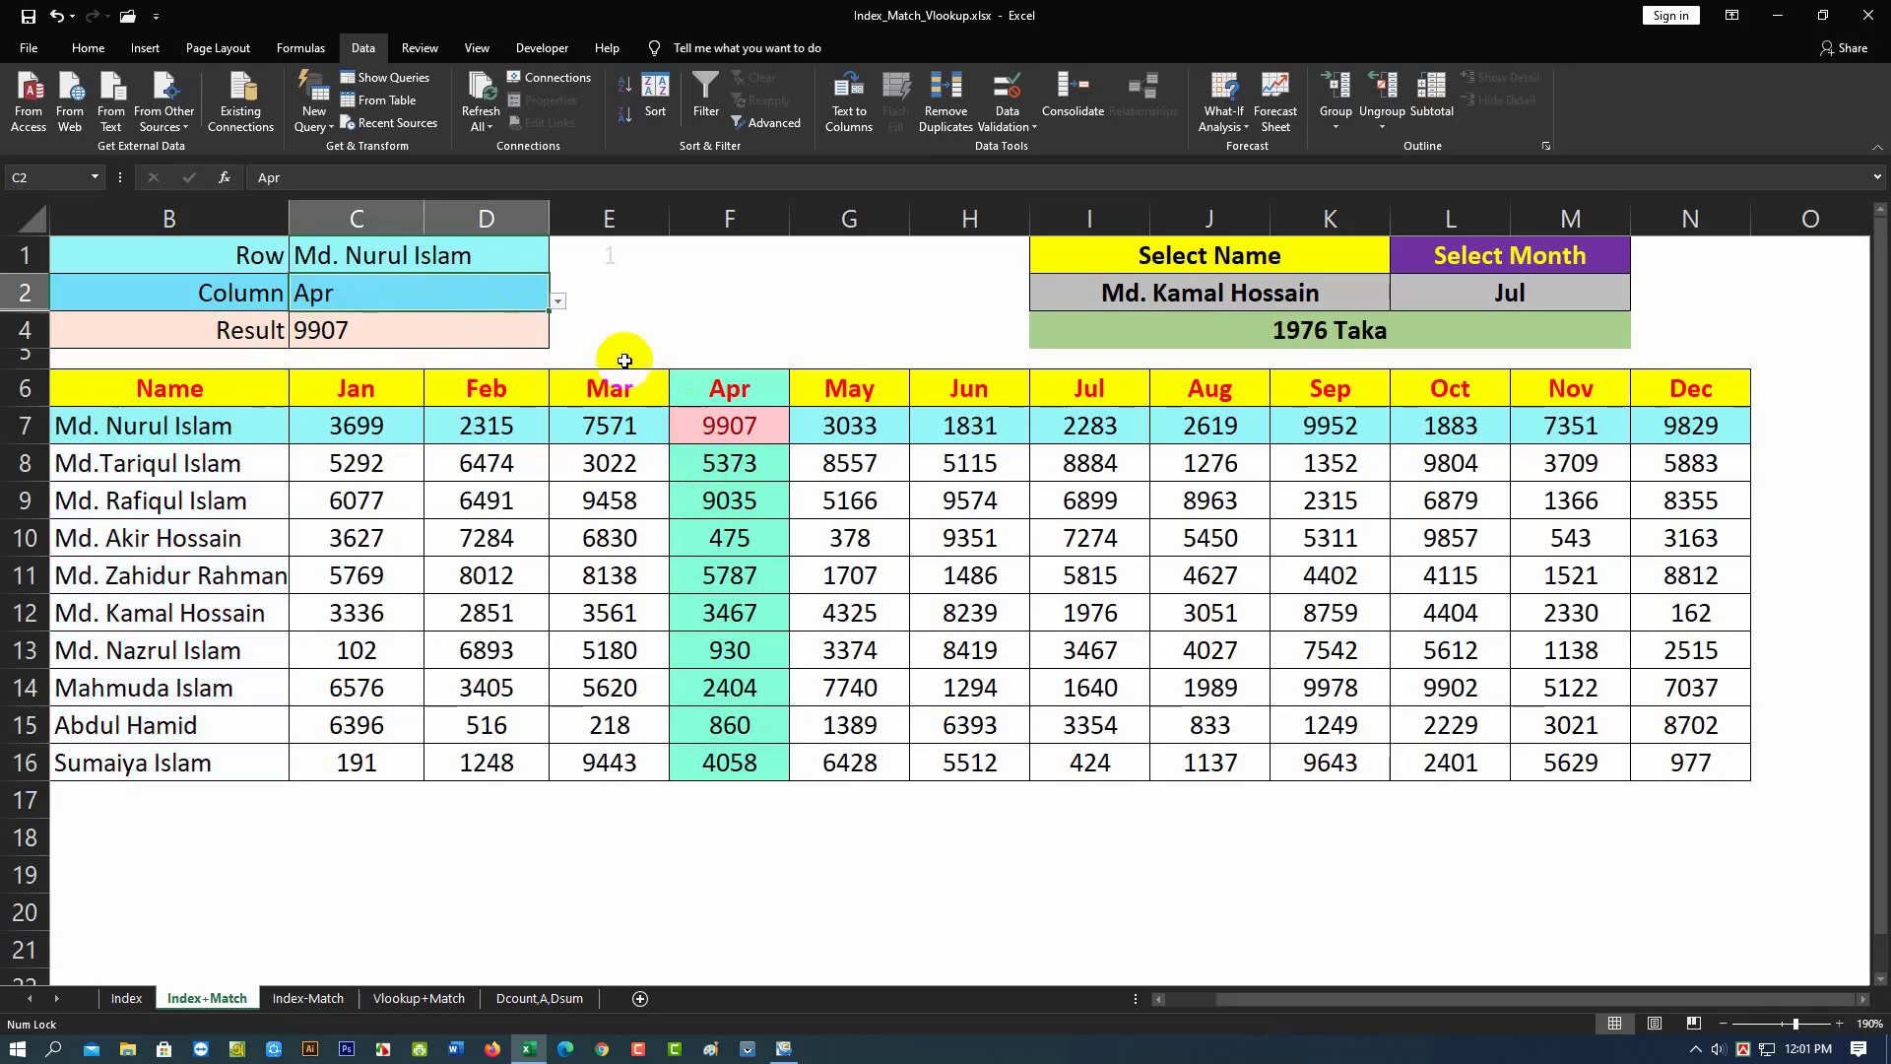
click(492, 257)
click(558, 264)
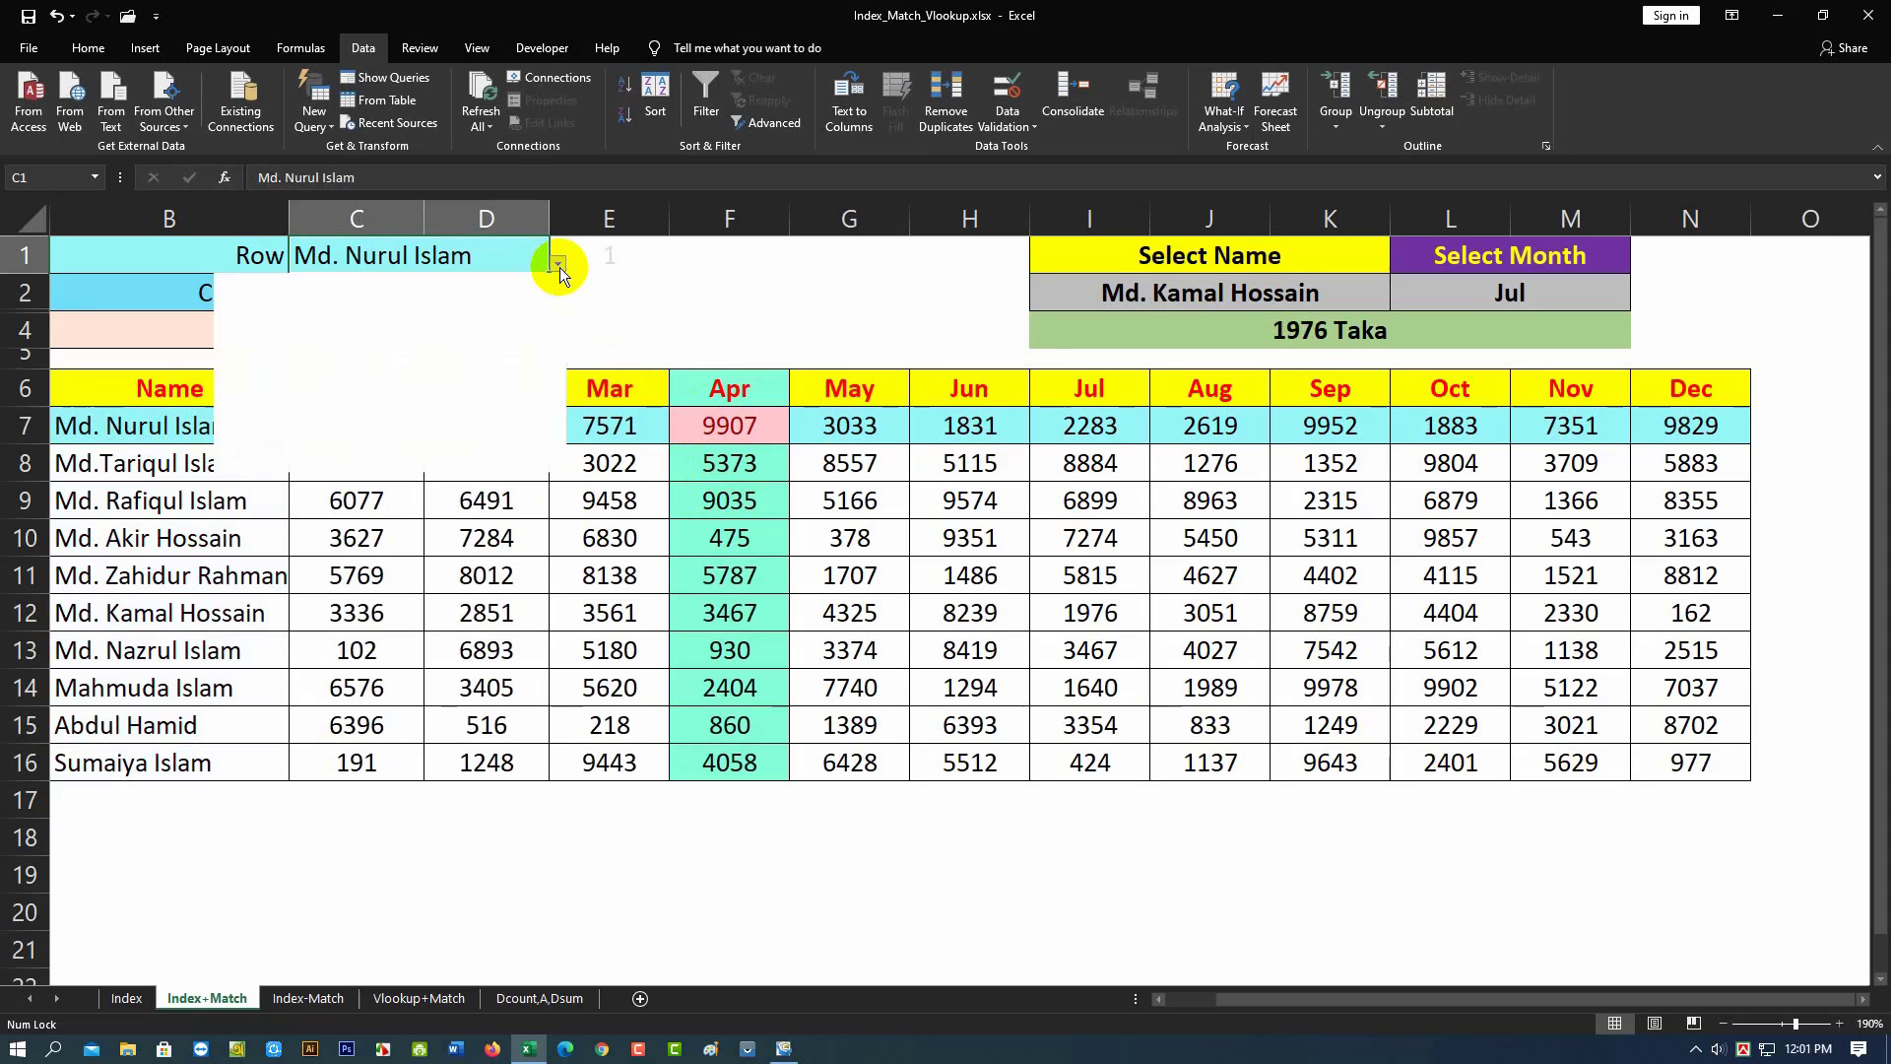
click(376, 382)
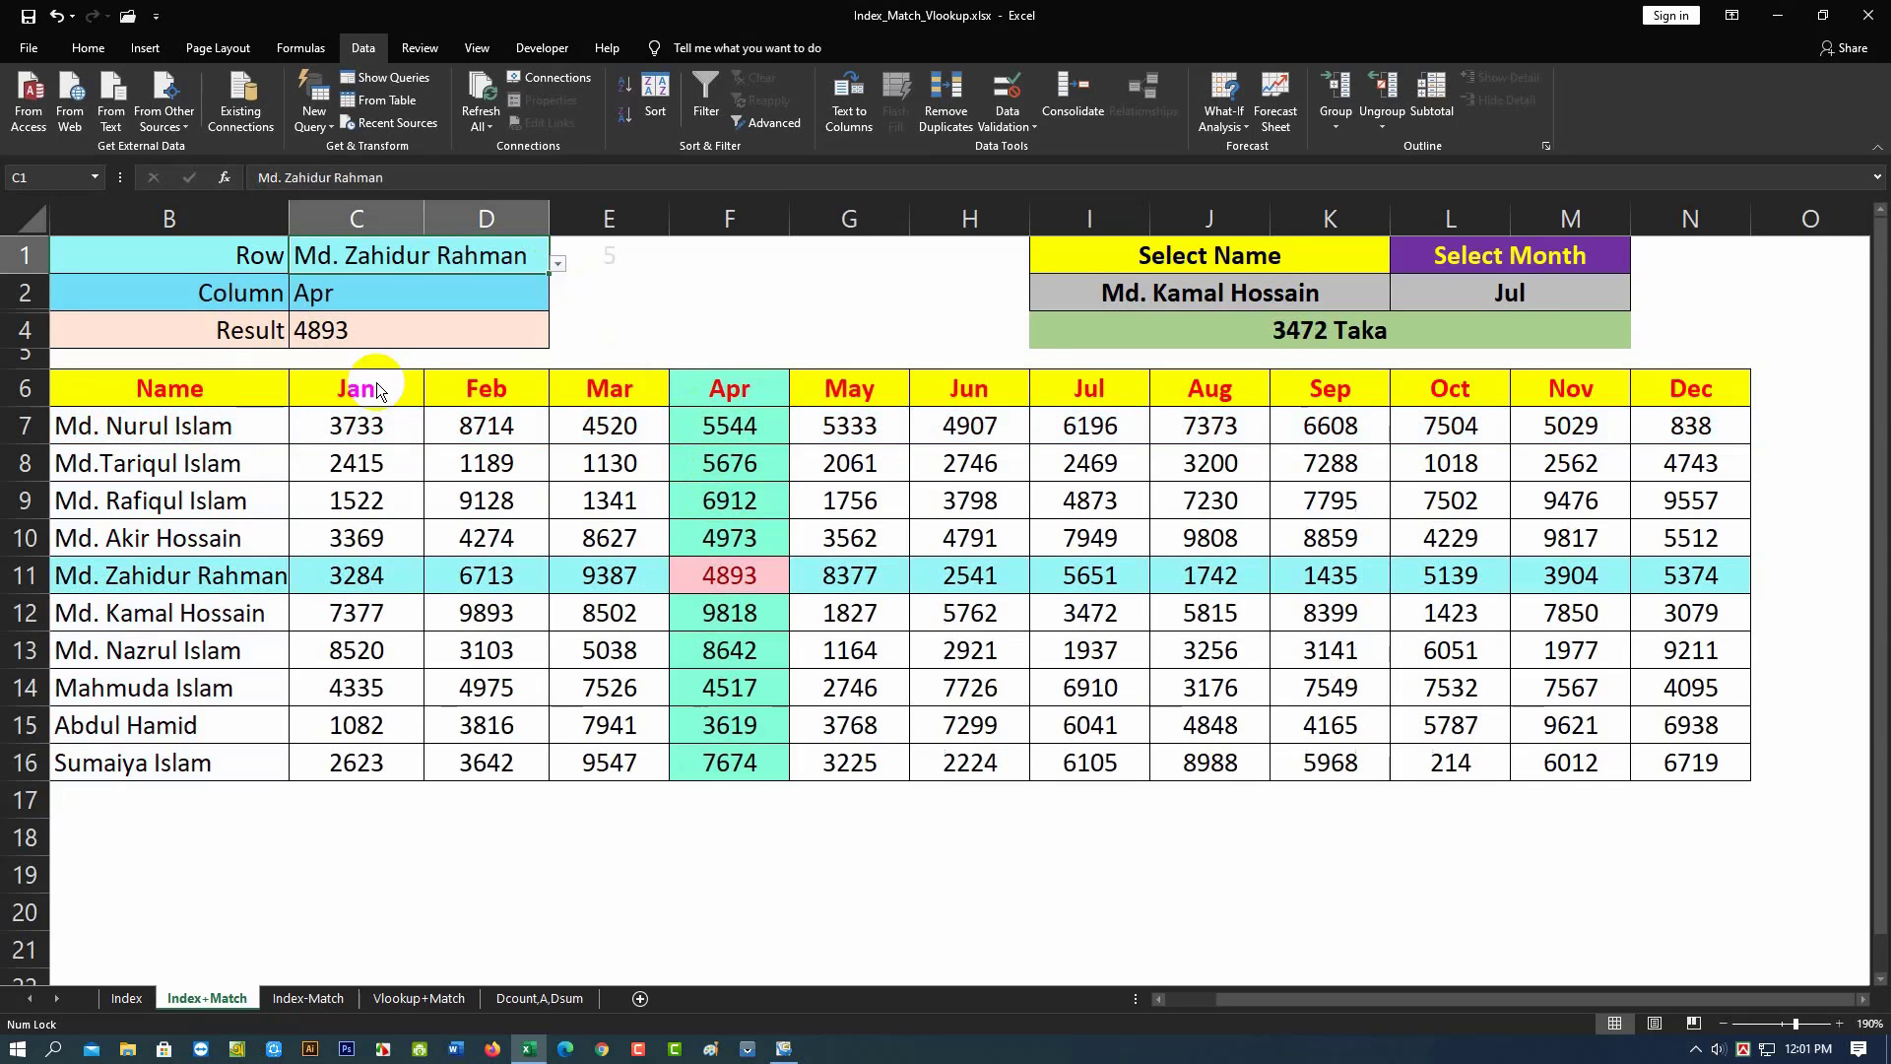